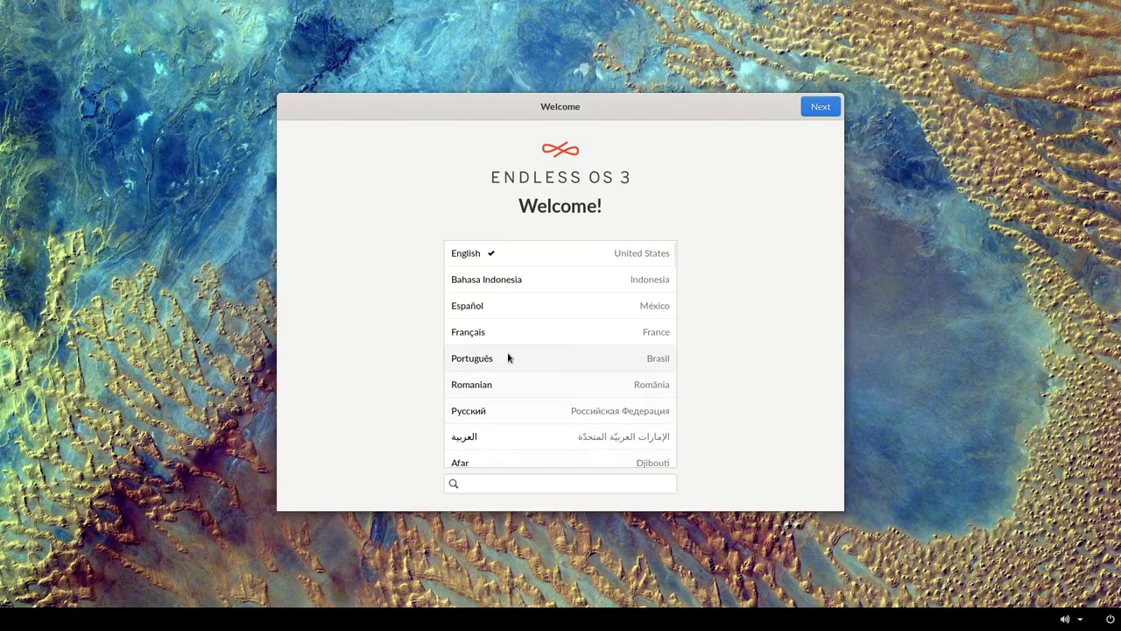
# Step: Keep English on the Welcome page and continue to the Try or Reformat choice
pyautogui.click(819, 108)
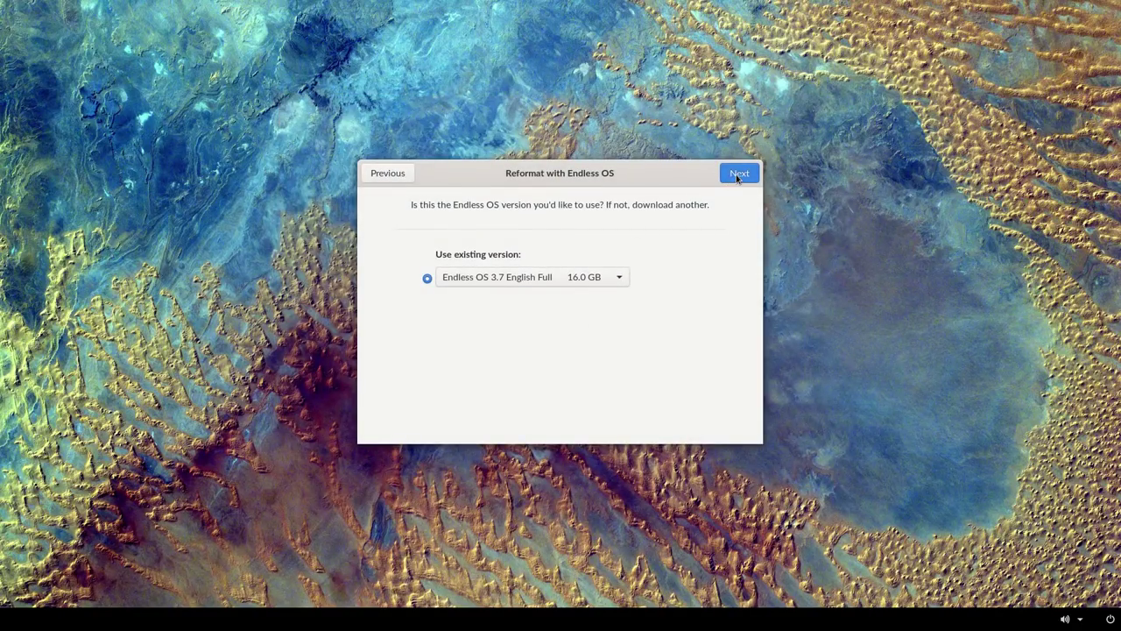
# Step: Reformat the SAMSUNG SSD with Endless OS 3.7 English Full, agreeing to erase all files
pyautogui.click(736, 174)
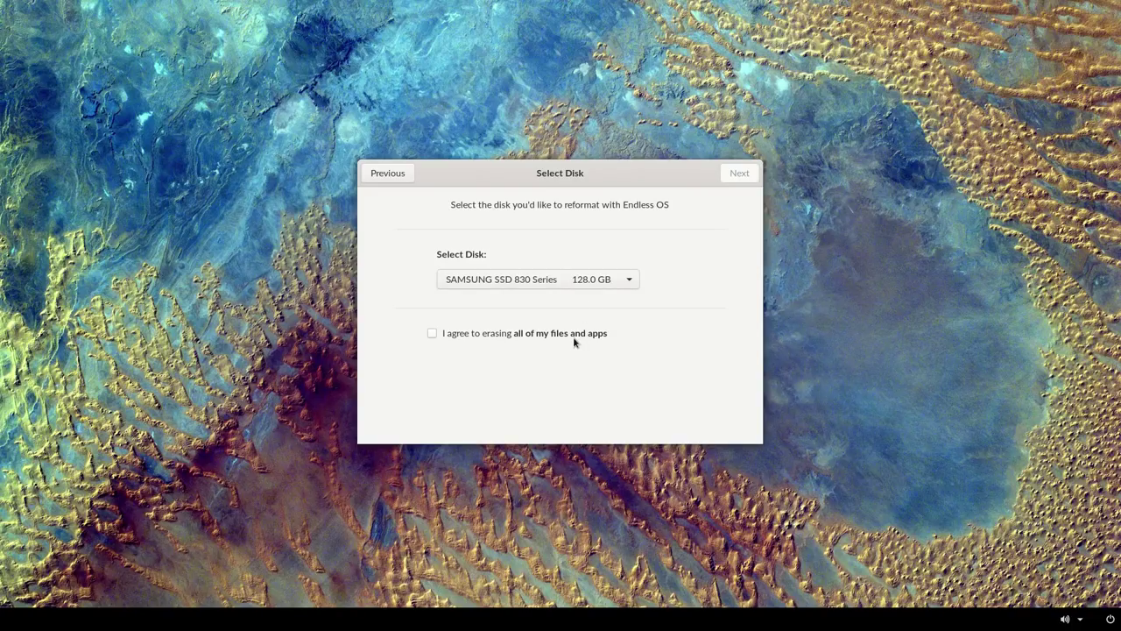
pyautogui.click(575, 335)
pyautogui.click(737, 173)
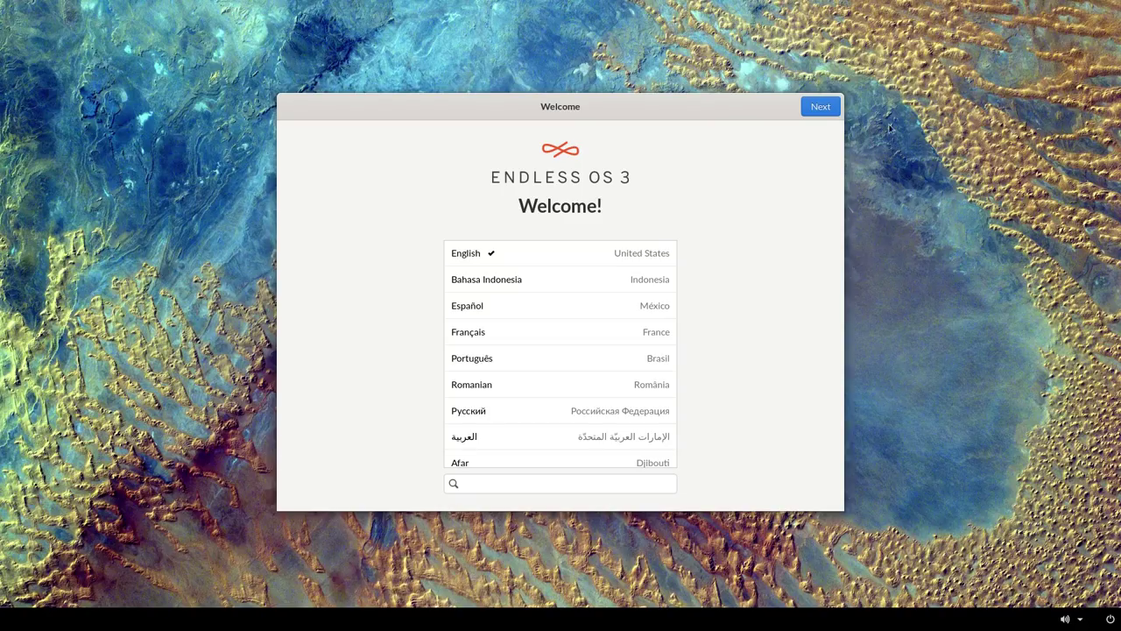
# Step: Keep English and the English (US) keyboard layout, then scroll through the Terms of Use
pyautogui.click(819, 106)
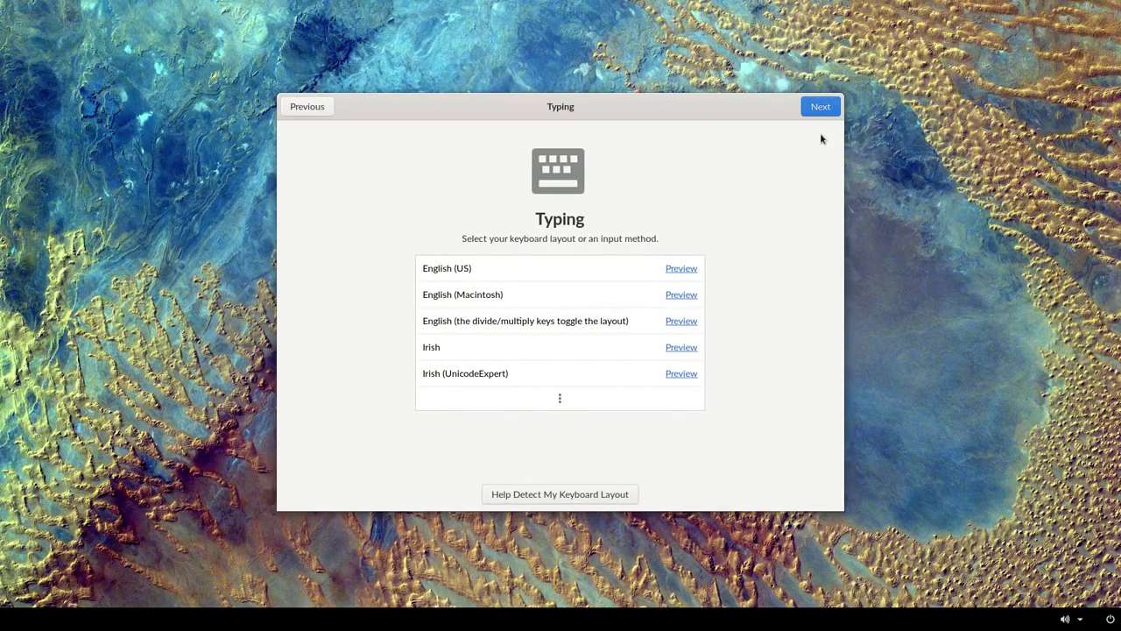
pyautogui.click(817, 108)
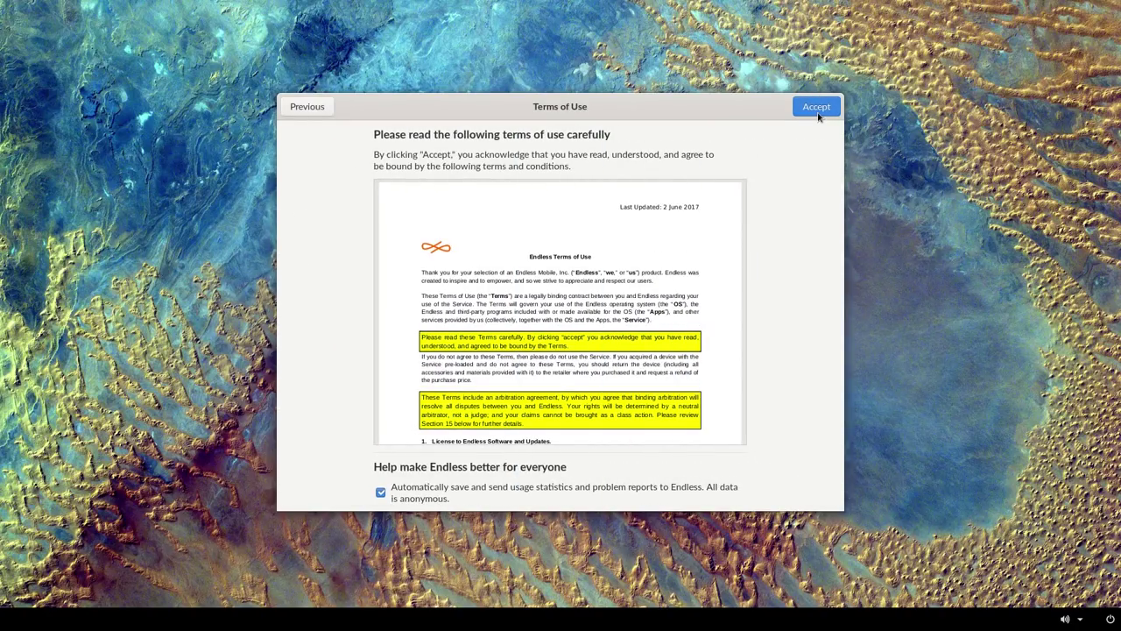
pyautogui.scroll(-5, 683, 294)
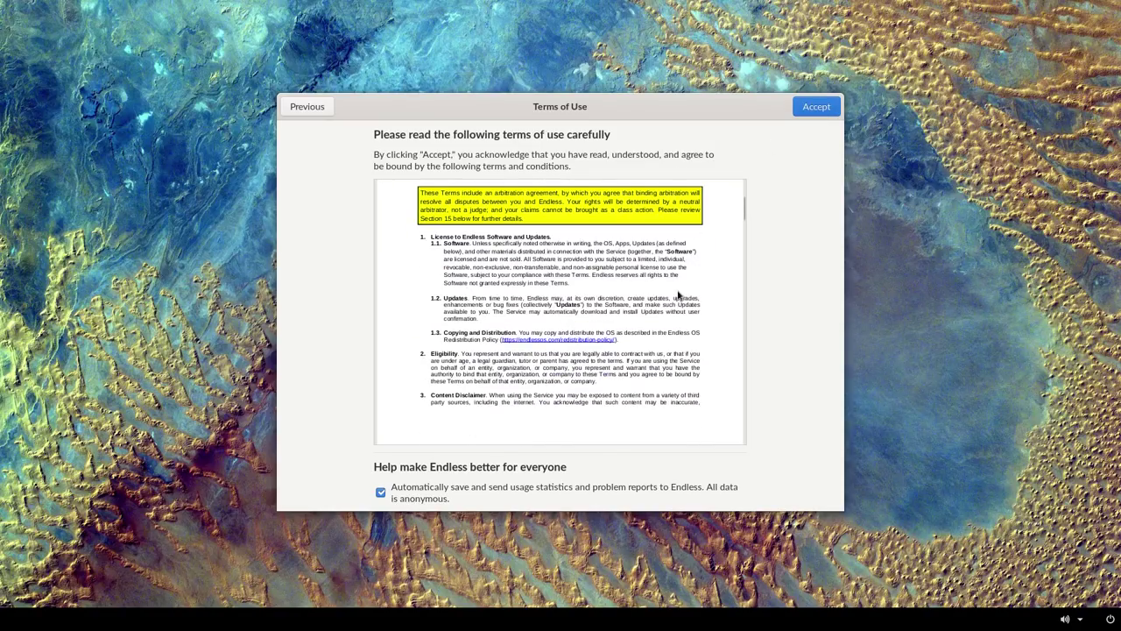
pyautogui.scroll(-5, 679, 296)
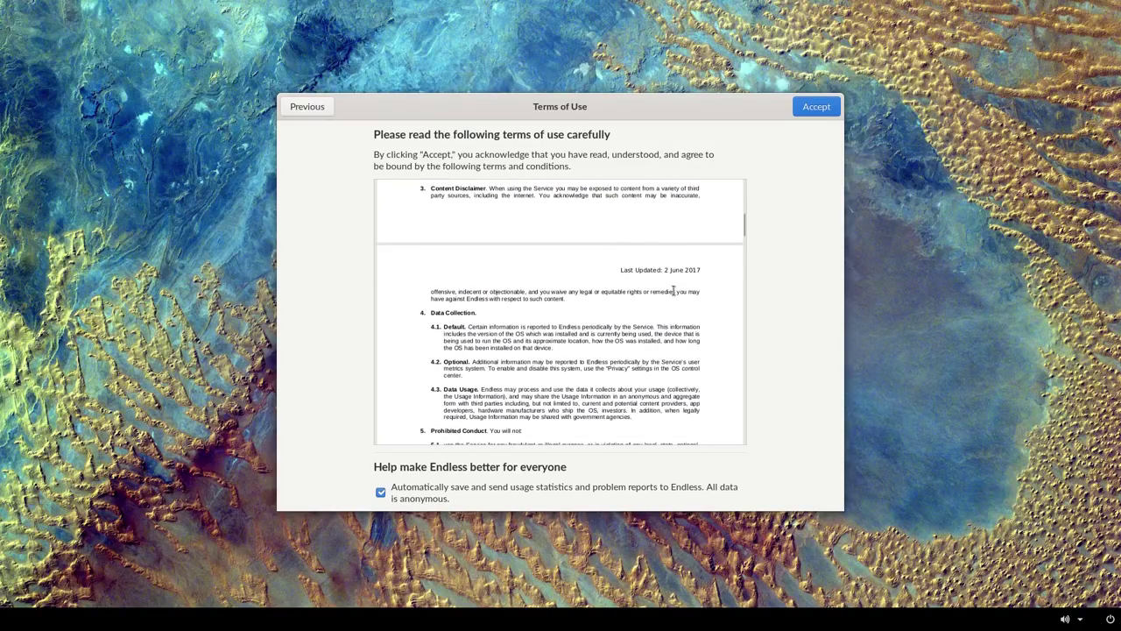
pyautogui.scroll(-6, 674, 290)
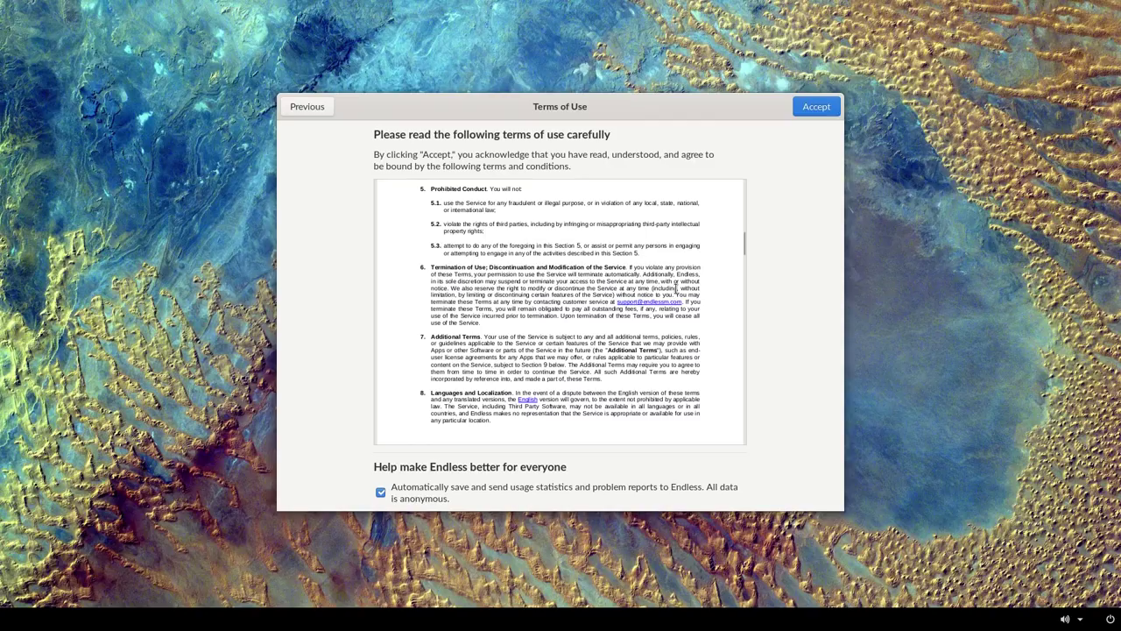
pyautogui.scroll(-4, 676, 292)
pyautogui.scroll(-4, 675, 295)
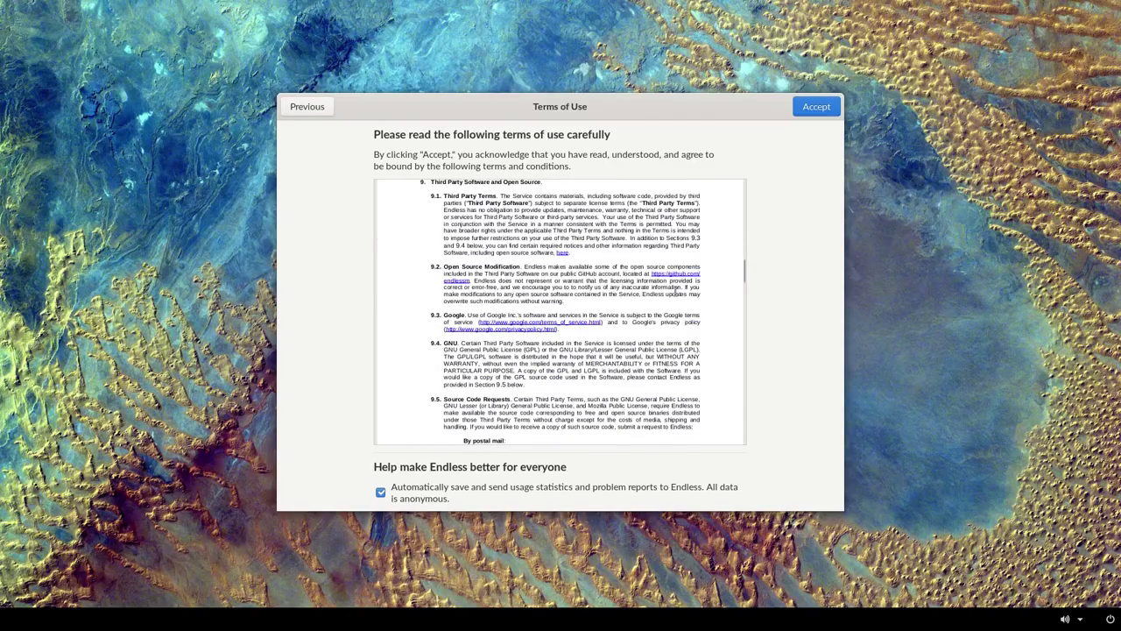
pyautogui.scroll(-10, 675, 292)
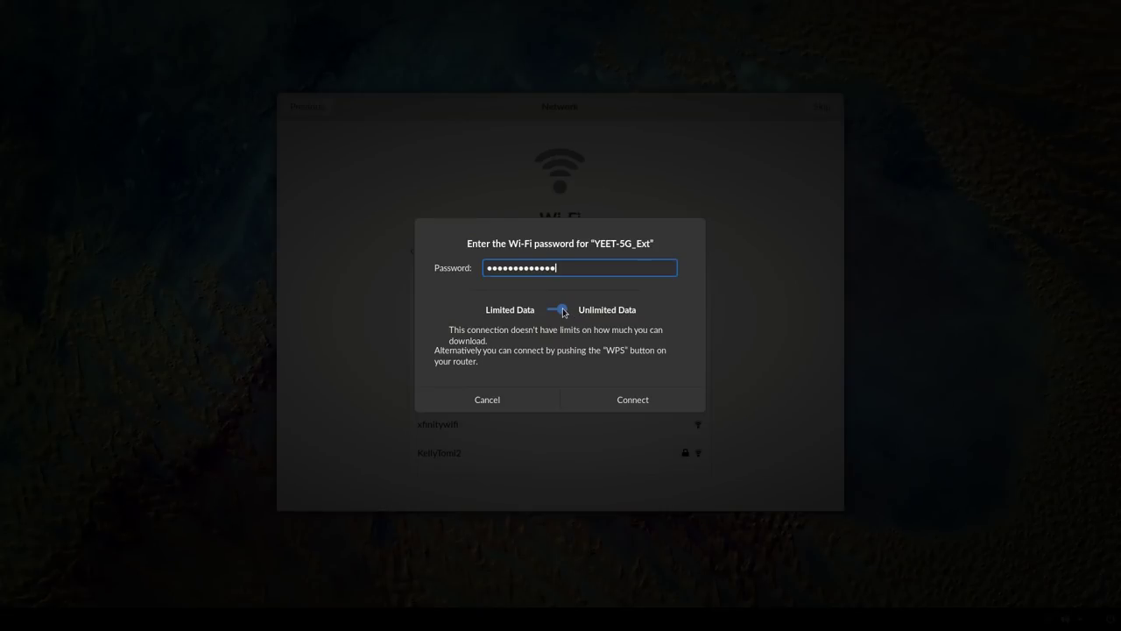
# Step: Connect to YEET-5G_Ext with unlimited data and continue to the account details
pyautogui.click(562, 310)
pyautogui.click(561, 310)
pyautogui.click(625, 402)
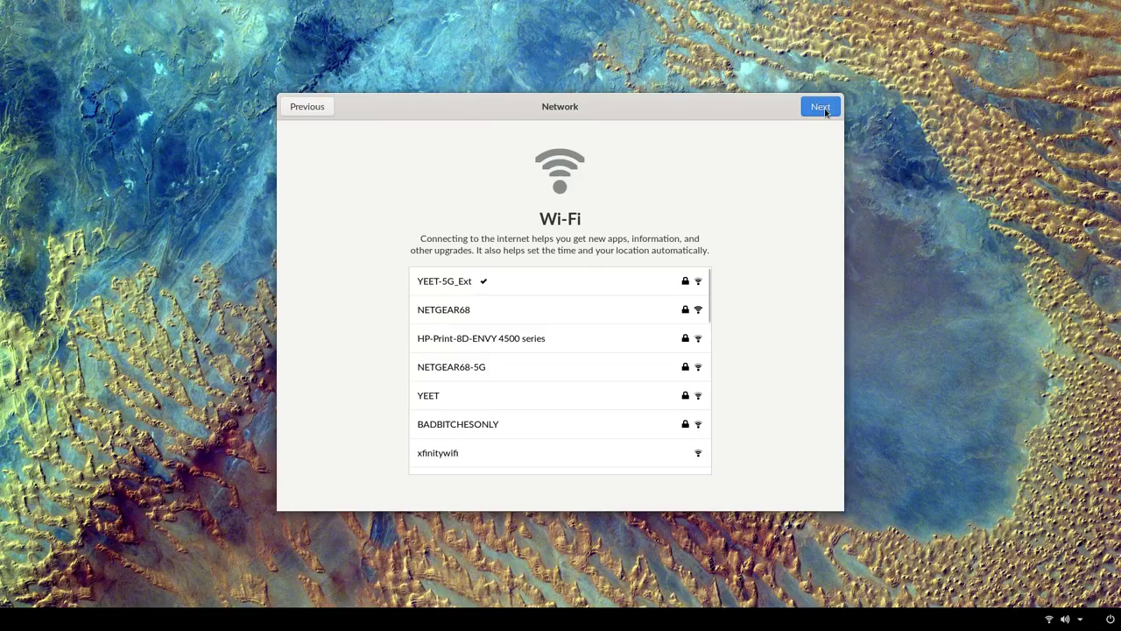
pyautogui.click(822, 108)
# Step: Enter the account's full name, toggle the password option, and start using Endless
pyautogui.write('egee')
pyautogui.click(646, 303)
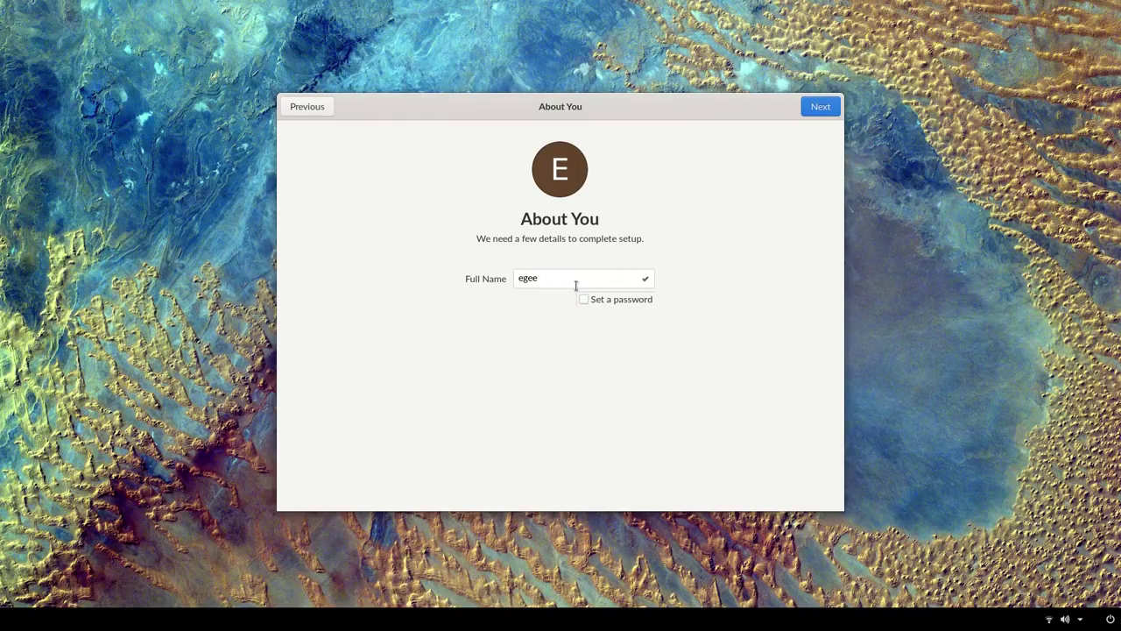
pyautogui.click(820, 106)
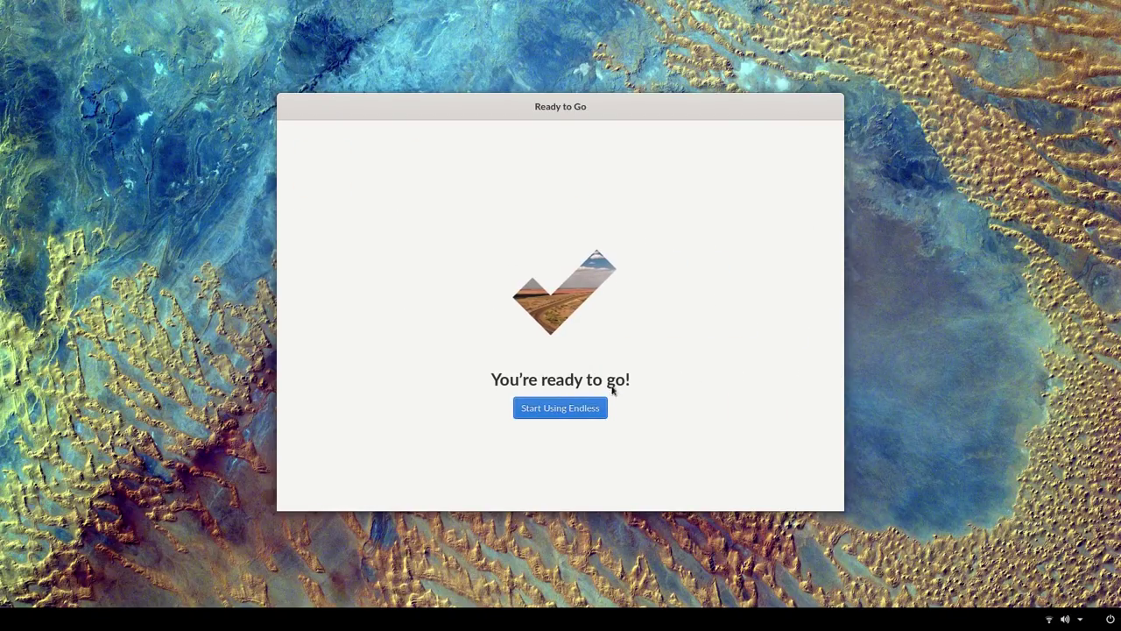
pyautogui.click(590, 408)
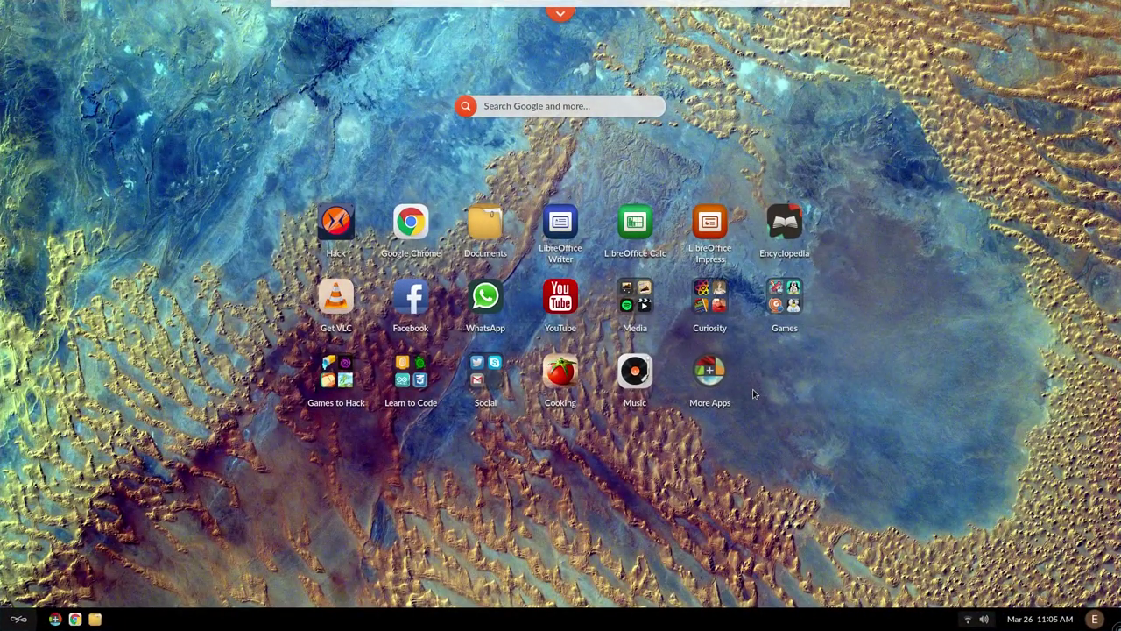
# Step: Launch Terminal from a 'term' search, centre its window and enlarge the text
pyautogui.write('term')
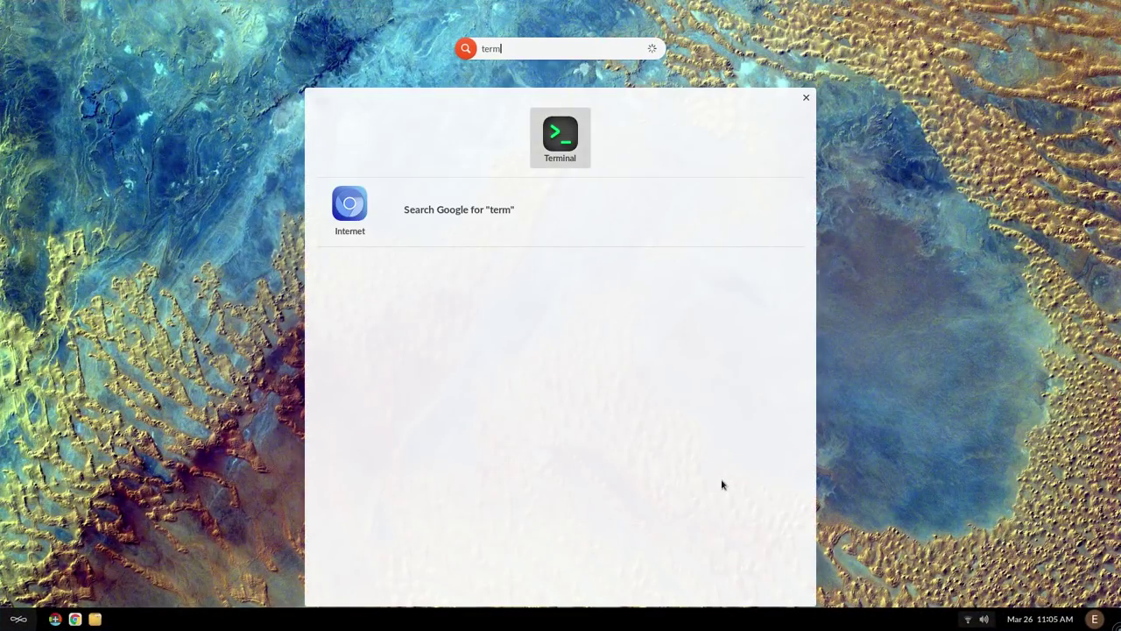
pyautogui.press('Return')
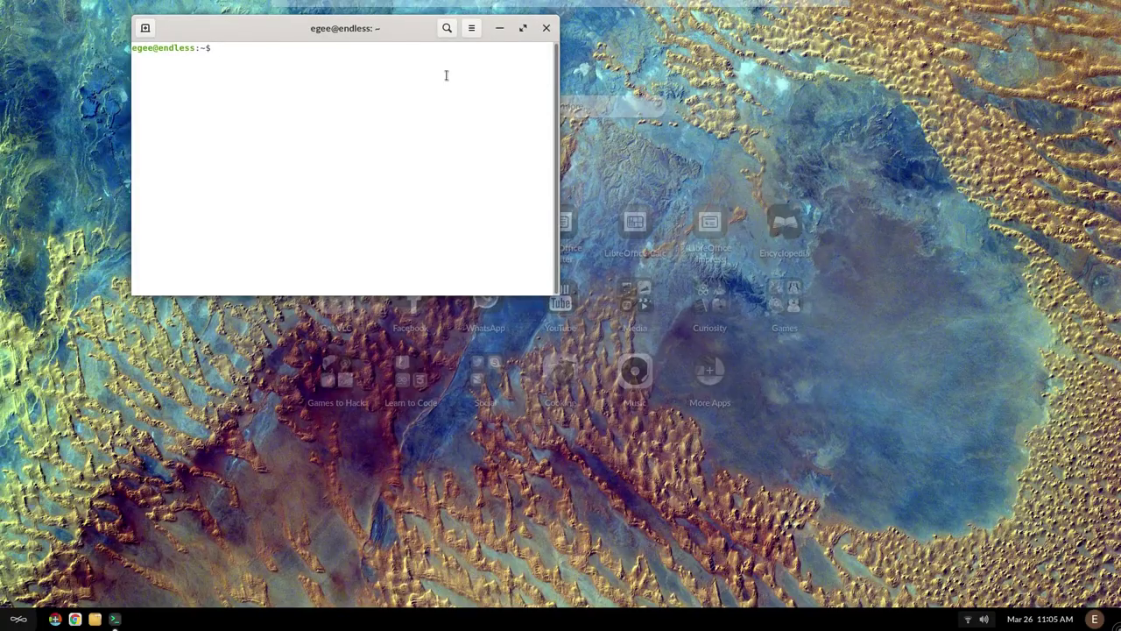
pyautogui.moveTo(403, 30); pyautogui.dragTo(565, 152)
pyautogui.hotkey('ctrl', '+')
# Step: Run df -h and free -h to check disk and memory usage
pyautogui.write('df -h')
pyautogui.press('Return')
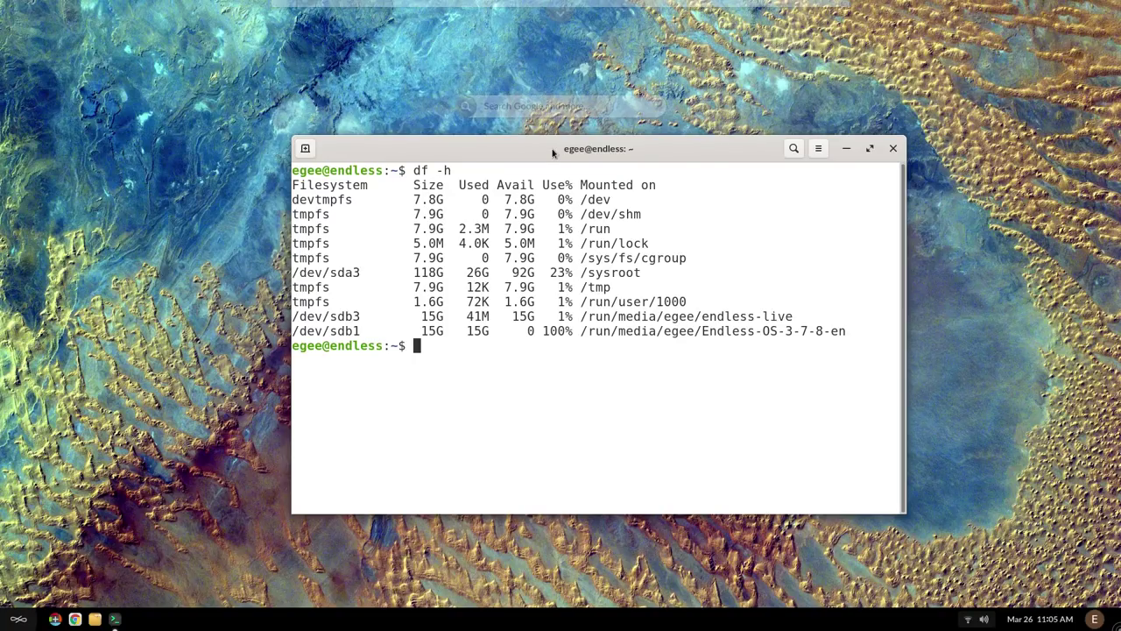
pyautogui.write('free -h')
pyautogui.press('Return')
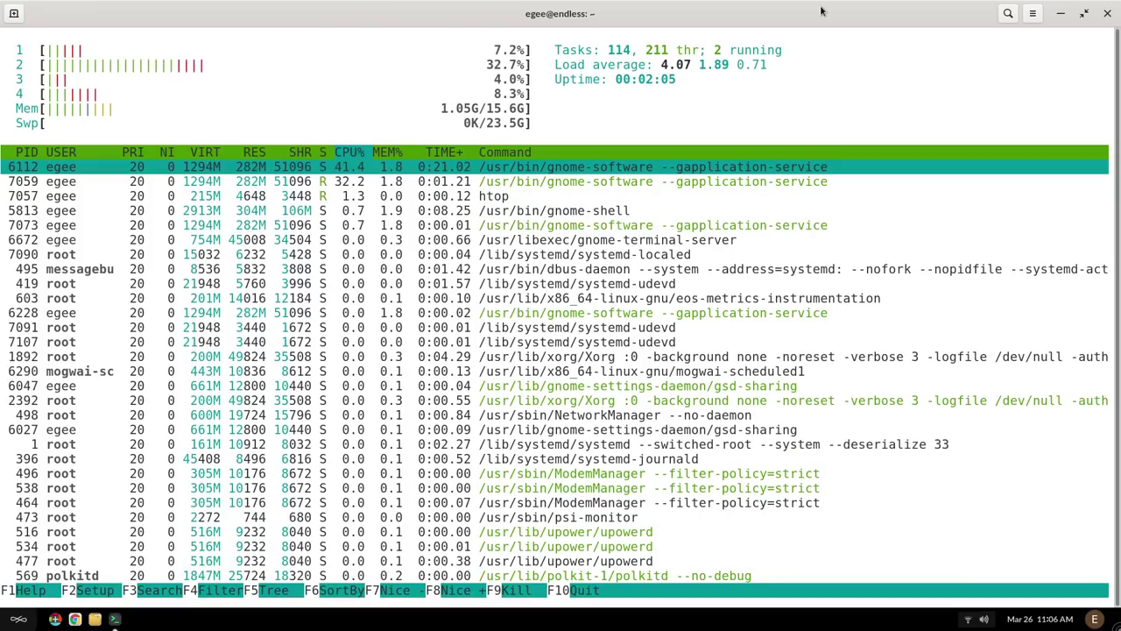
# Step: Close the terminal, open Documents in Files, and toggle the Files window from the taskbar
pyautogui.click(18, 619)
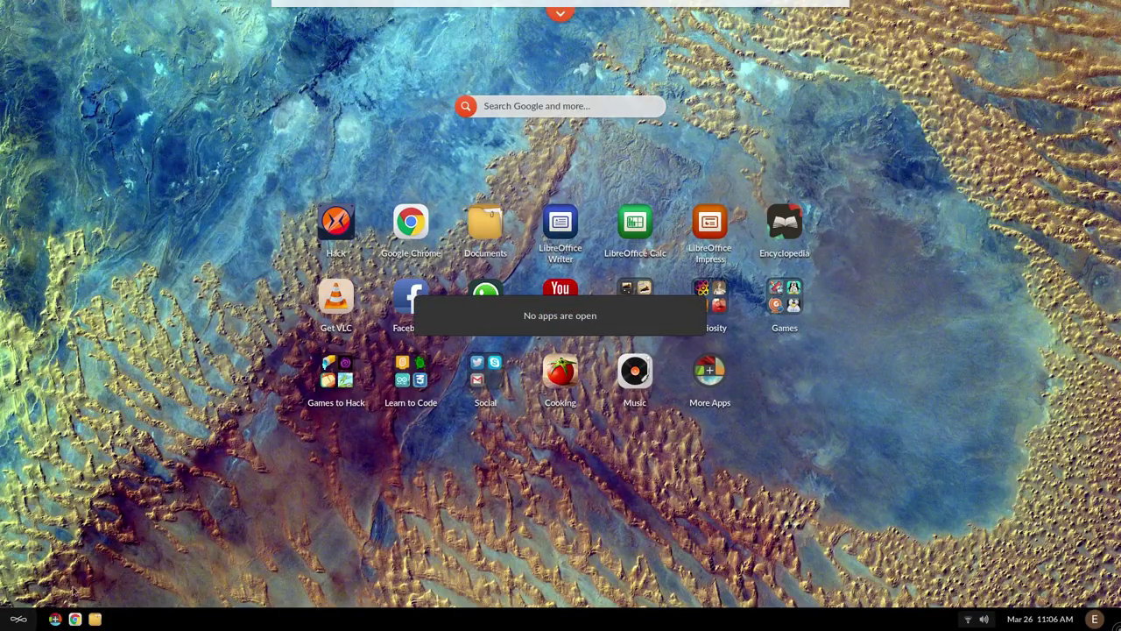
pyautogui.click(482, 224)
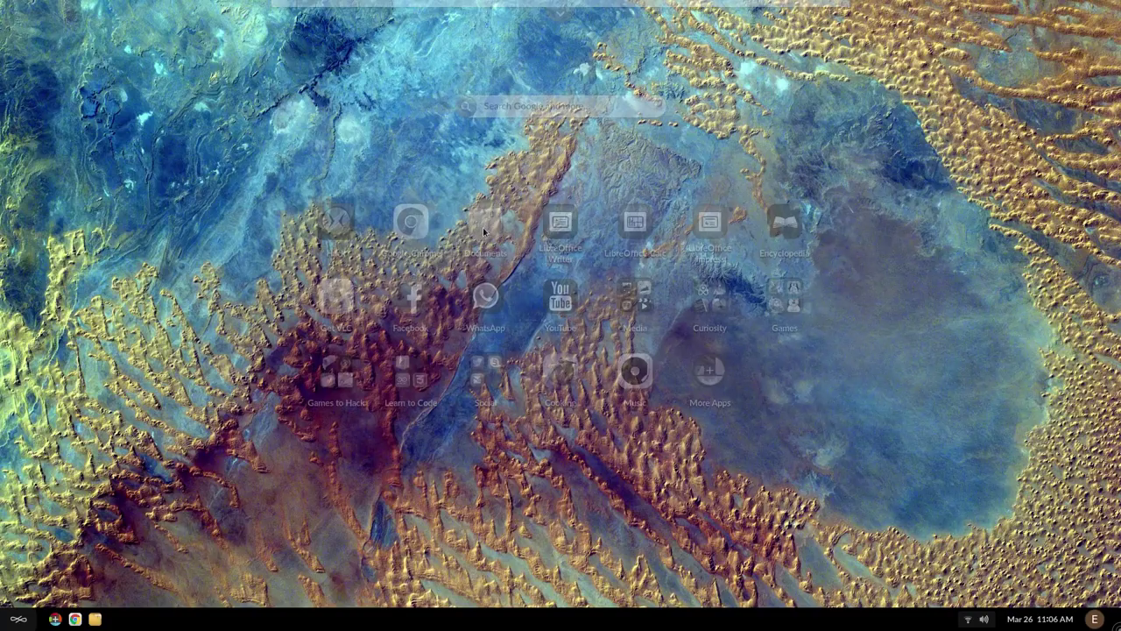
pyautogui.click(17, 621)
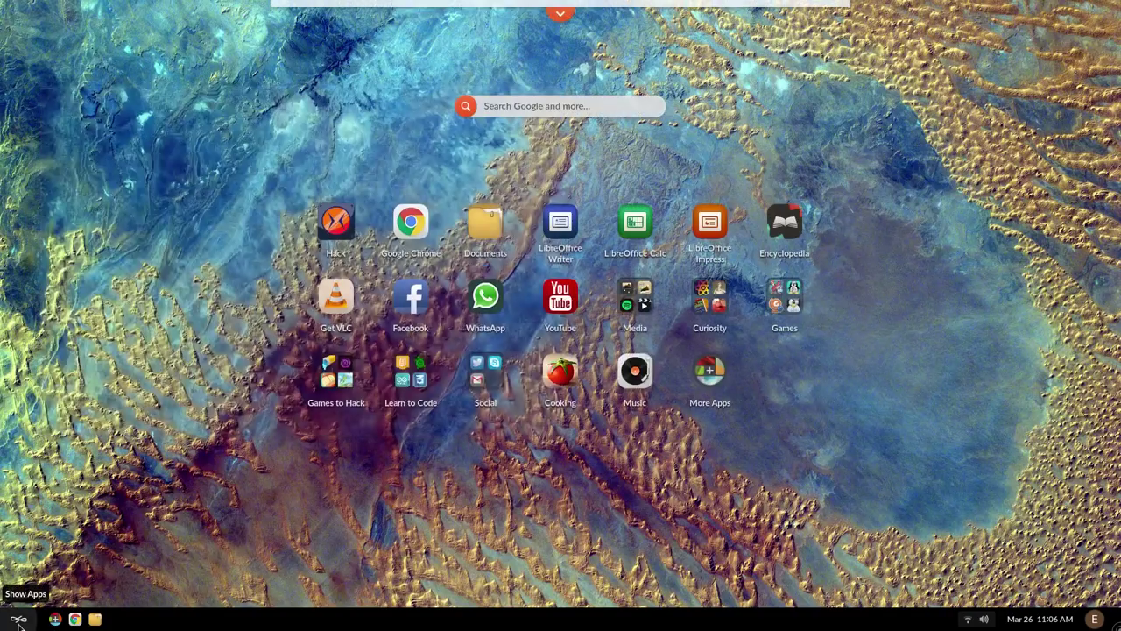
pyautogui.click(17, 622)
pyautogui.click(18, 622)
pyautogui.click(95, 619)
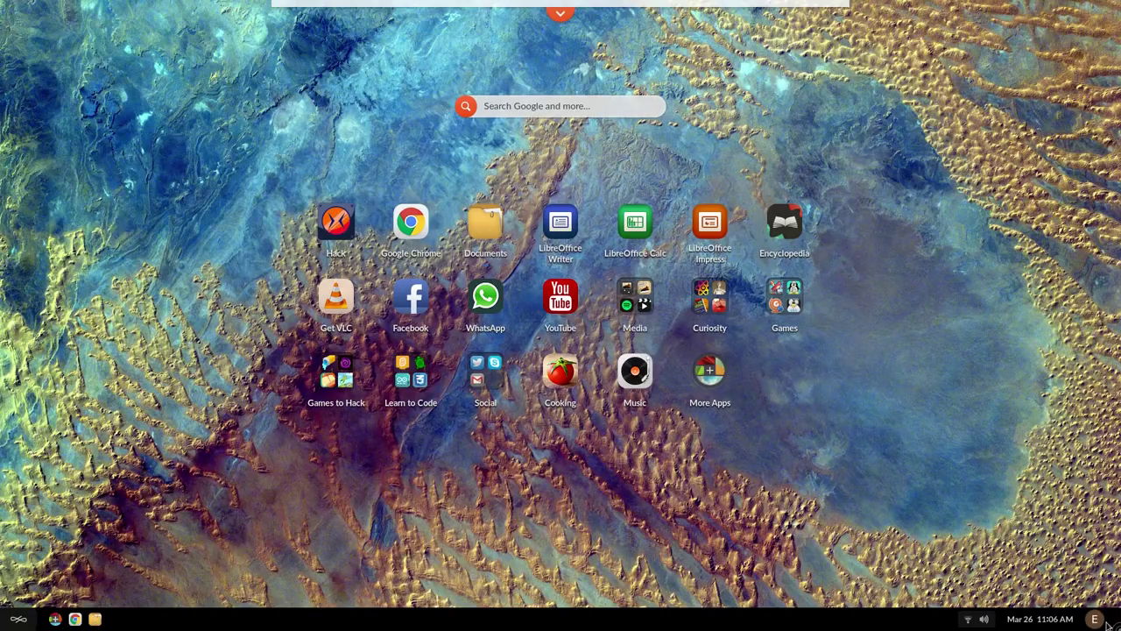
# Step: Search 'sett', open Settings, and view Details then Default Applications
pyautogui.write('sett')
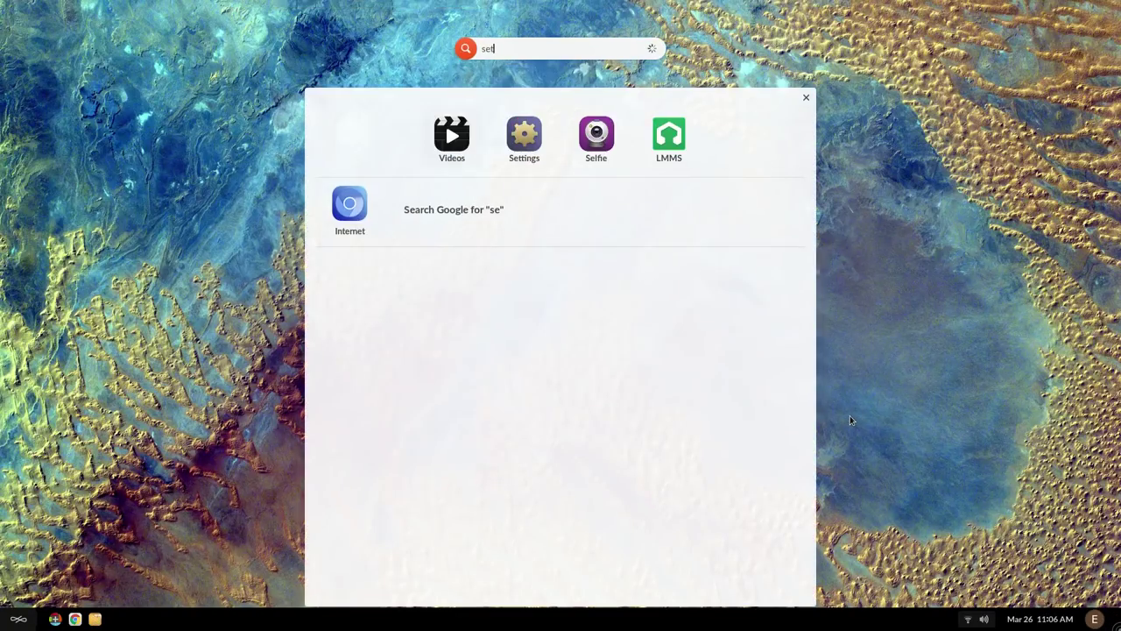
pyautogui.click(578, 136)
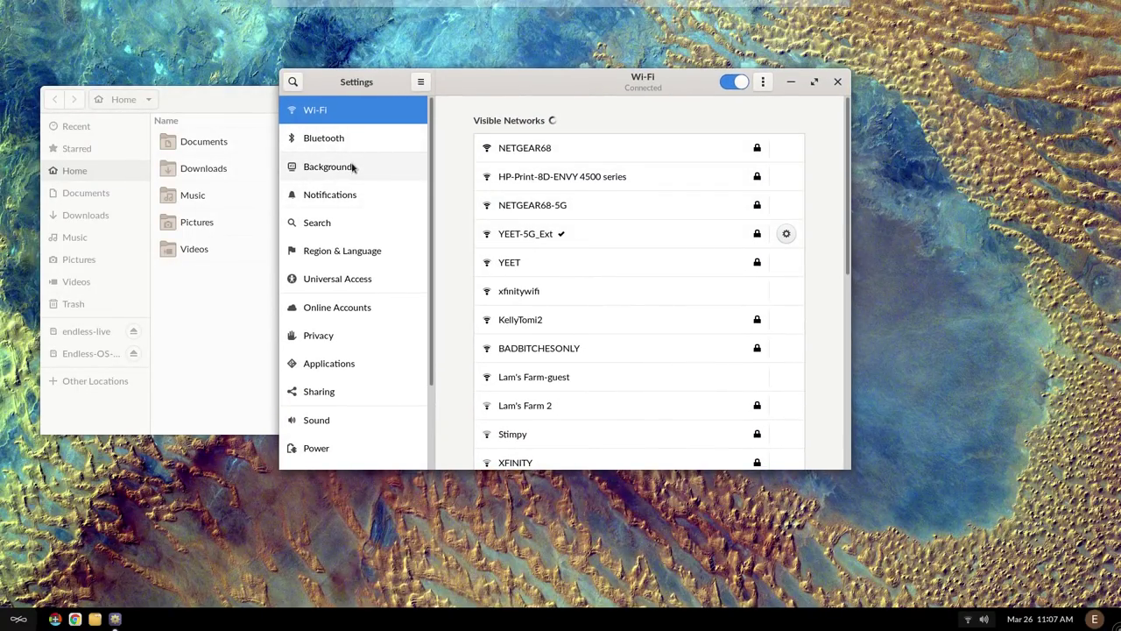
pyautogui.scroll(-3, 324, 368)
pyautogui.click(321, 454)
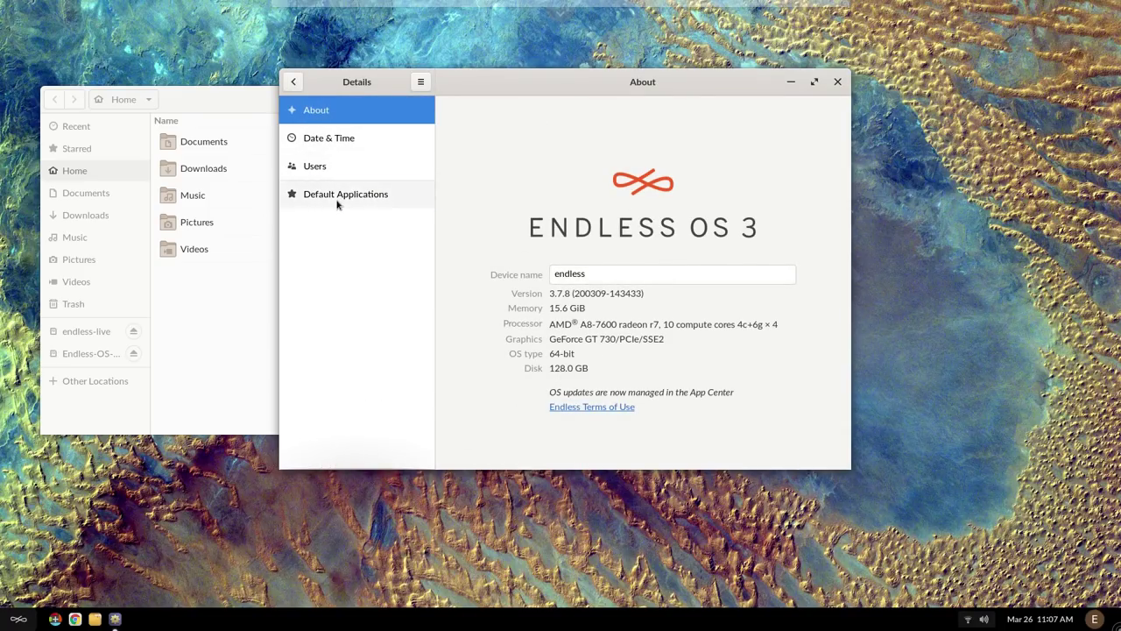
pyautogui.click(340, 198)
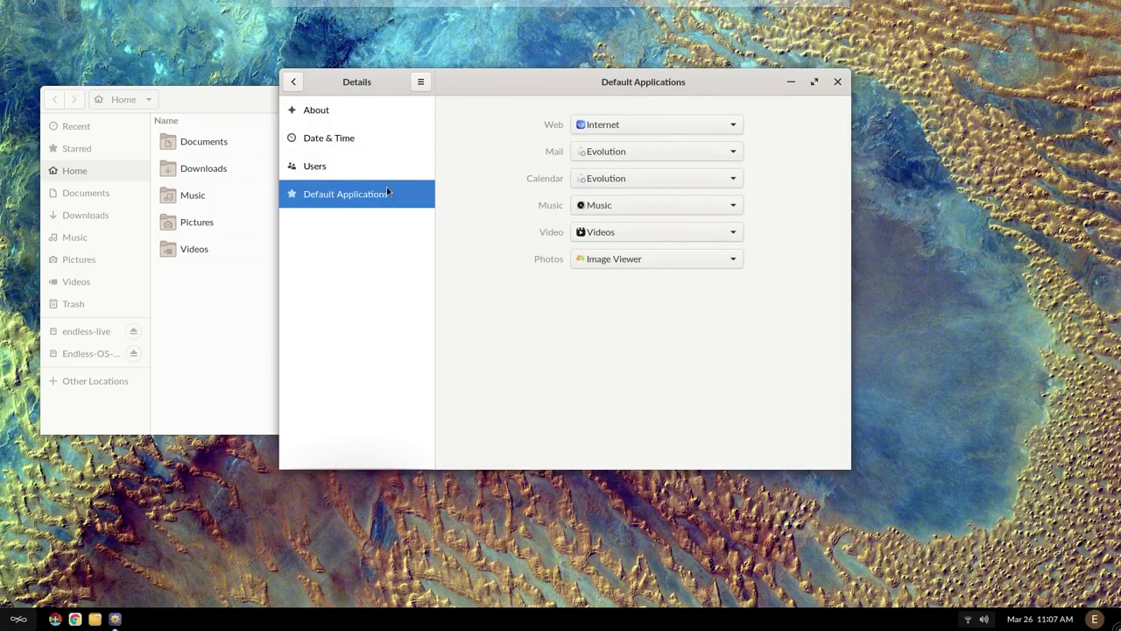
# Step: Apply the ocean-sky wallpaper to the desktop and lock screen
pyautogui.click(375, 177)
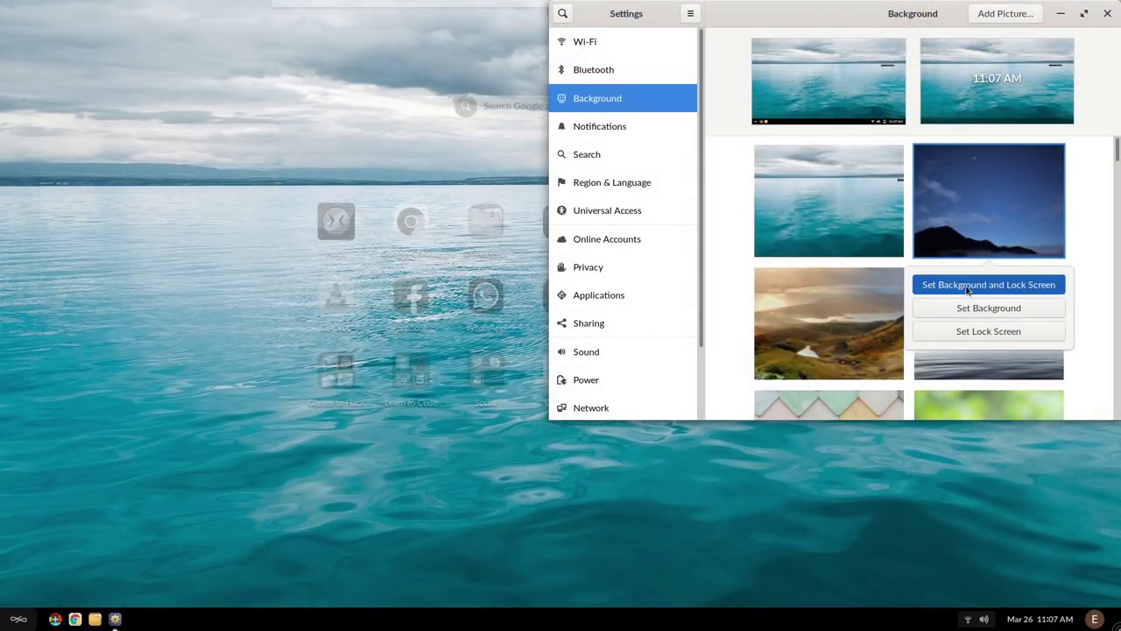
pyautogui.click(968, 289)
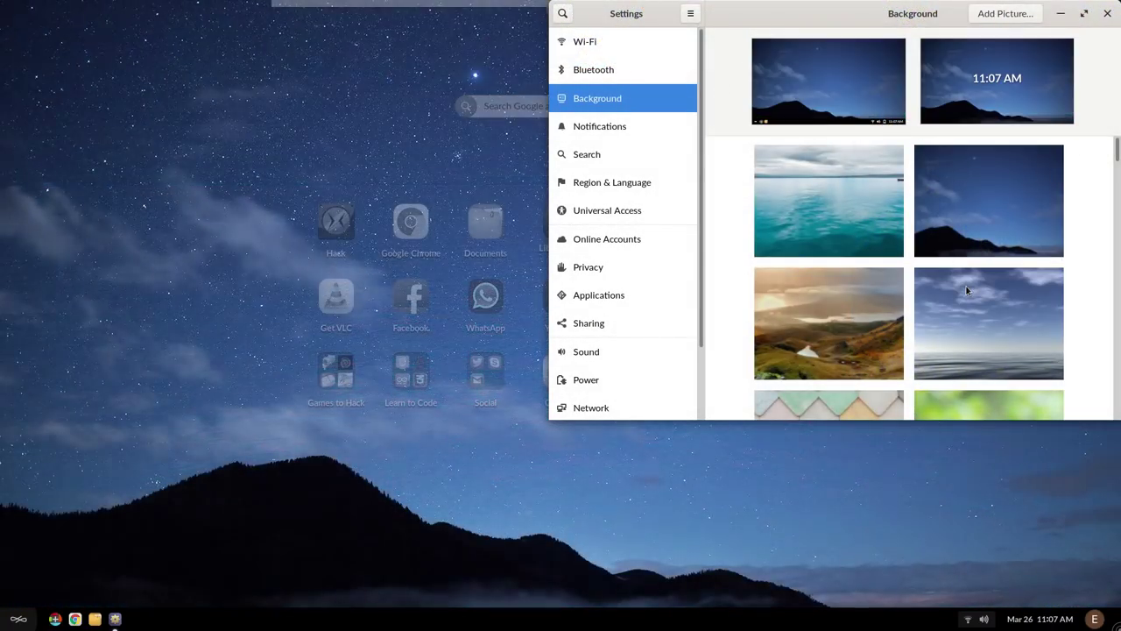
pyautogui.click(967, 297)
pyautogui.click(968, 194)
# Step: Switch the desktop and lock screen to the sunny seaside cliff wallpaper
pyautogui.scroll(-6, 959, 282)
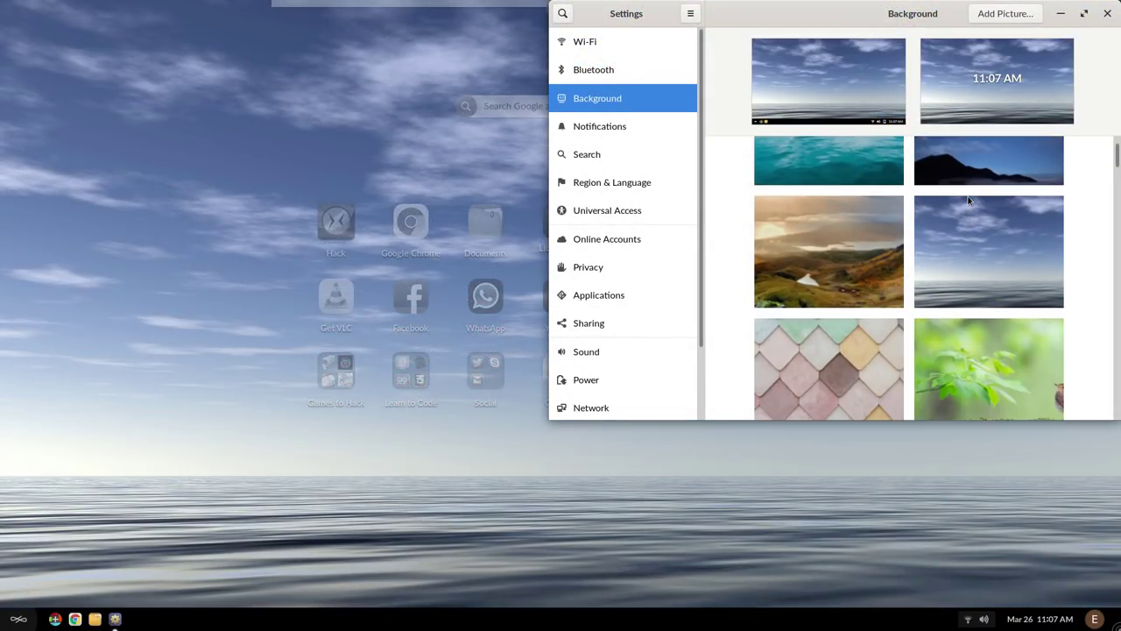
pyautogui.scroll(-10, 958, 280)
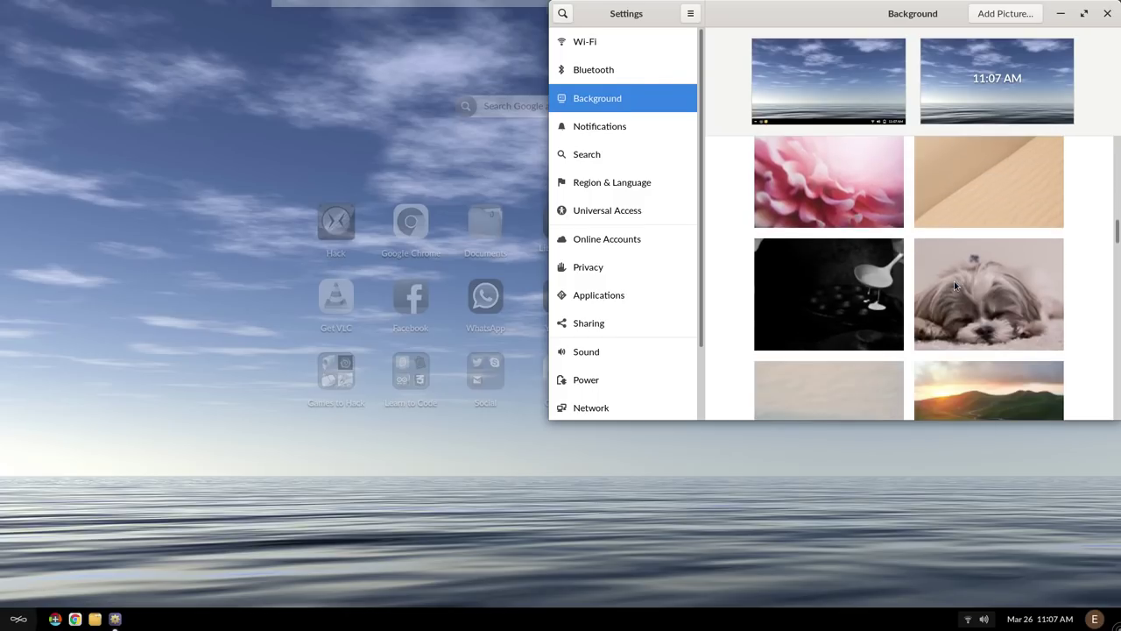
pyautogui.click(858, 258)
pyautogui.click(863, 309)
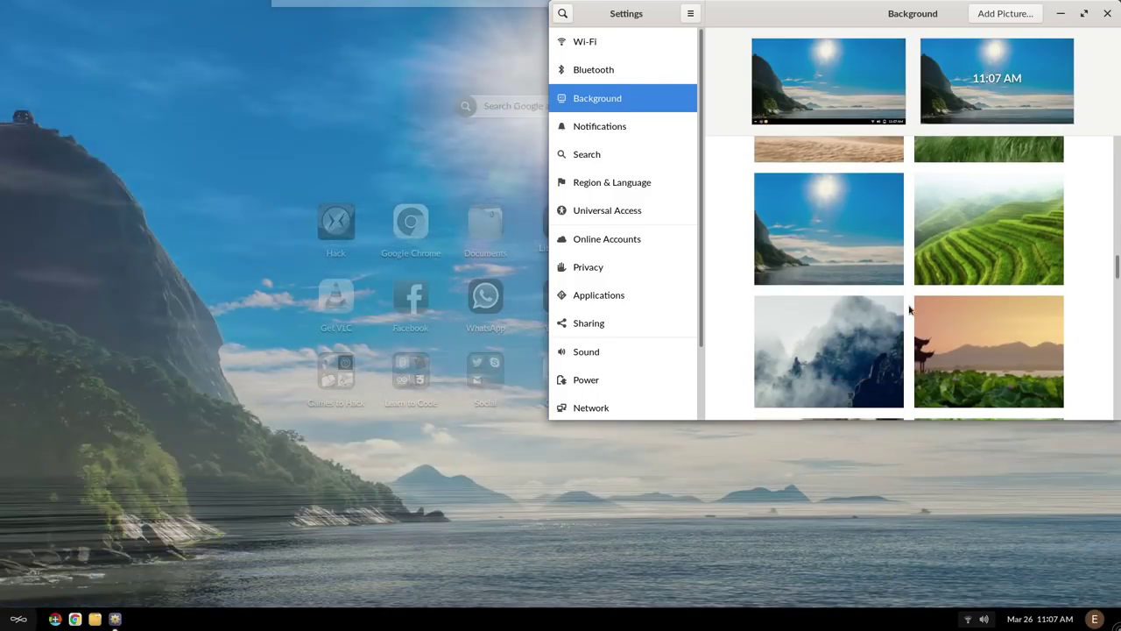
pyautogui.scroll(-5, 922, 313)
pyautogui.scroll(2, 921, 313)
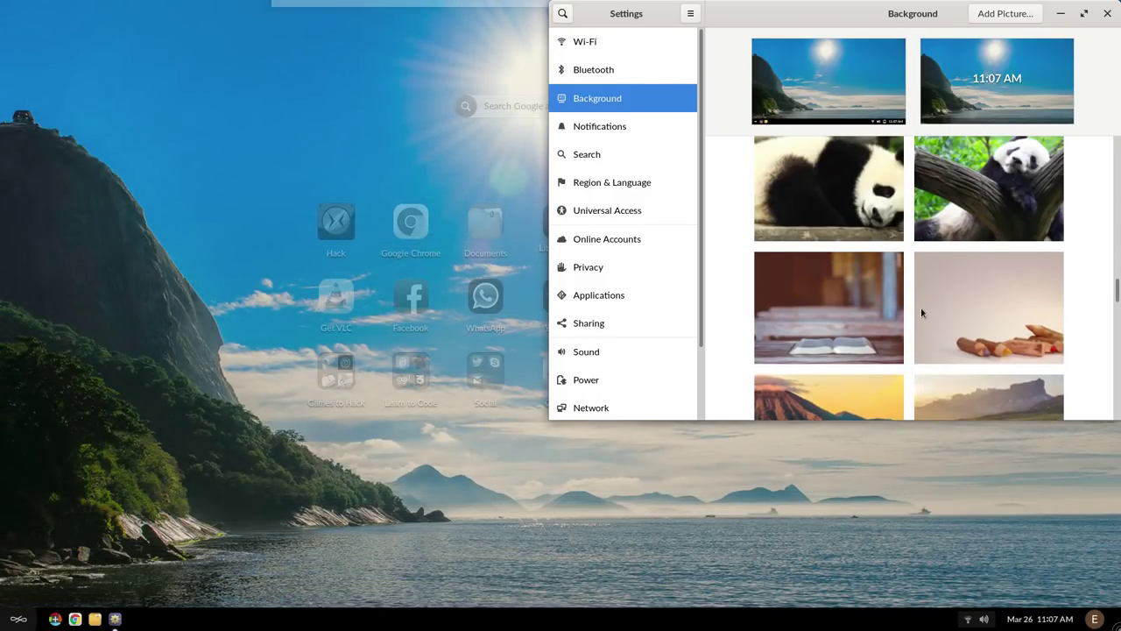
pyautogui.scroll(-5, 922, 313)
# Step: Close Settings, launch Chrome, accept its first-run options, and close it
pyautogui.click(417, 236)
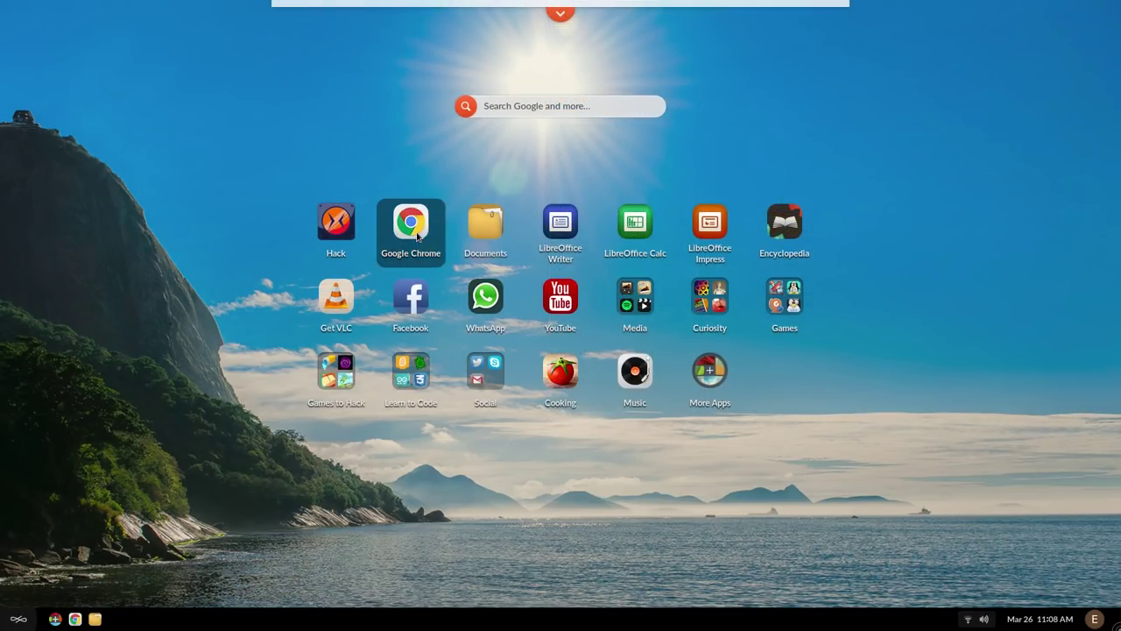
pyautogui.click(417, 236)
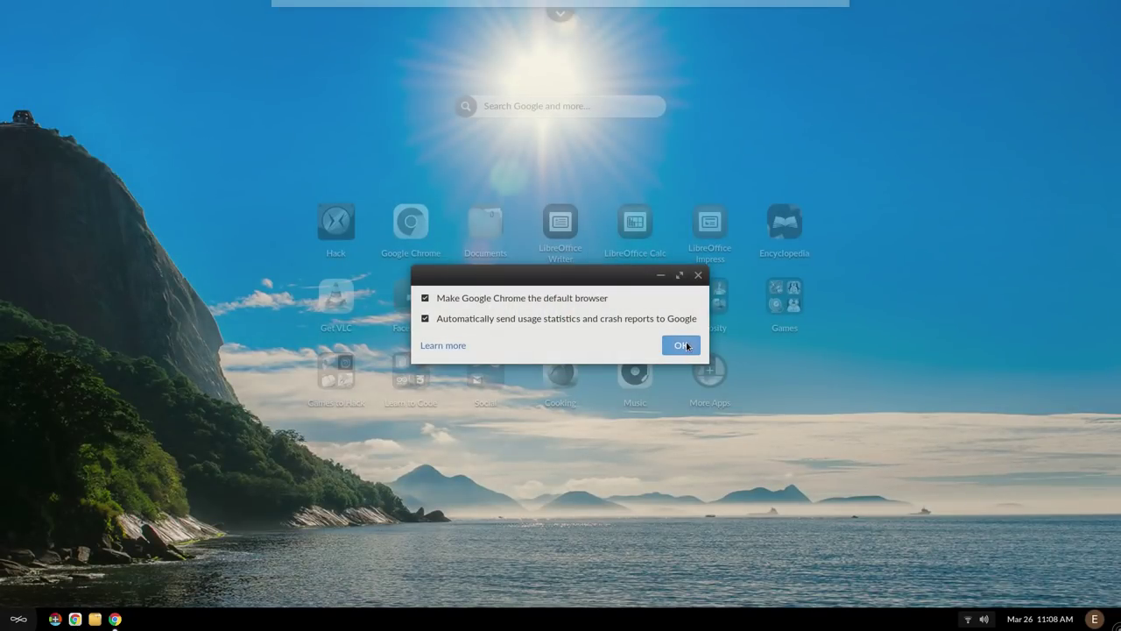
pyautogui.click(687, 346)
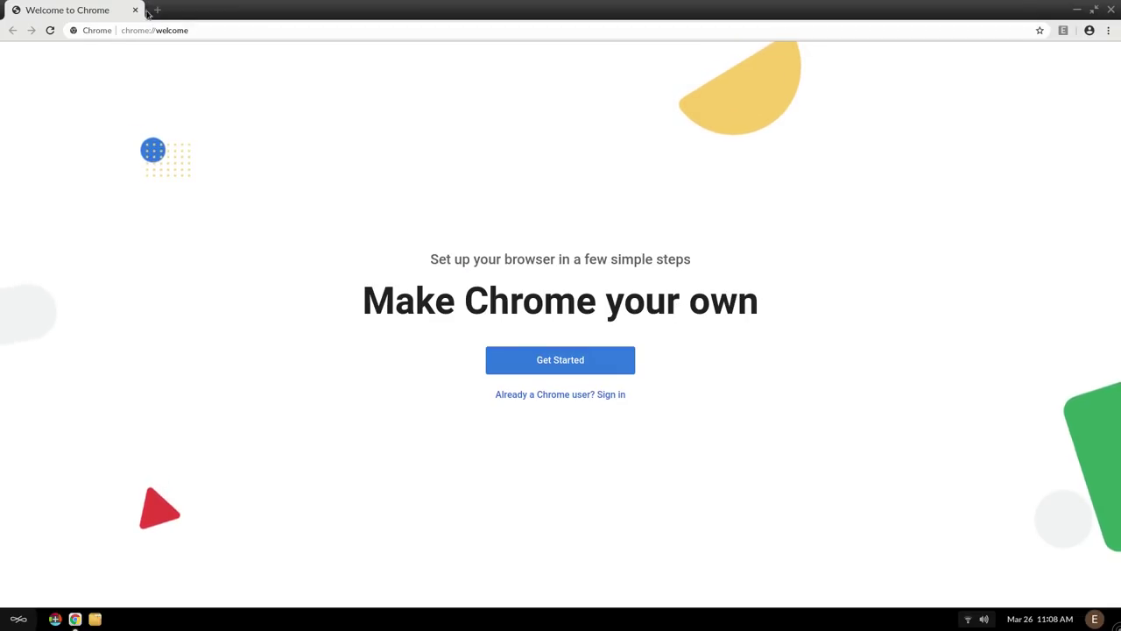
pyautogui.click(135, 10)
# Step: Open and close Files, WhatsApp and YouTube, then launch Photo Editor from Media
pyautogui.click(485, 222)
pyautogui.click(817, 127)
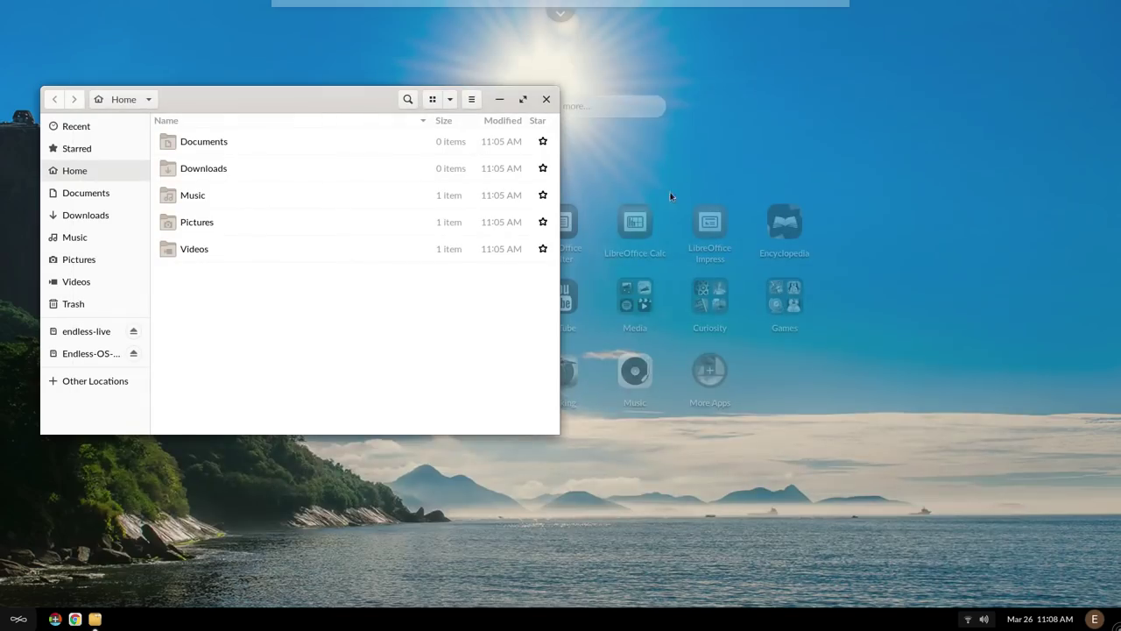
pyautogui.click(546, 98)
pyautogui.click(491, 296)
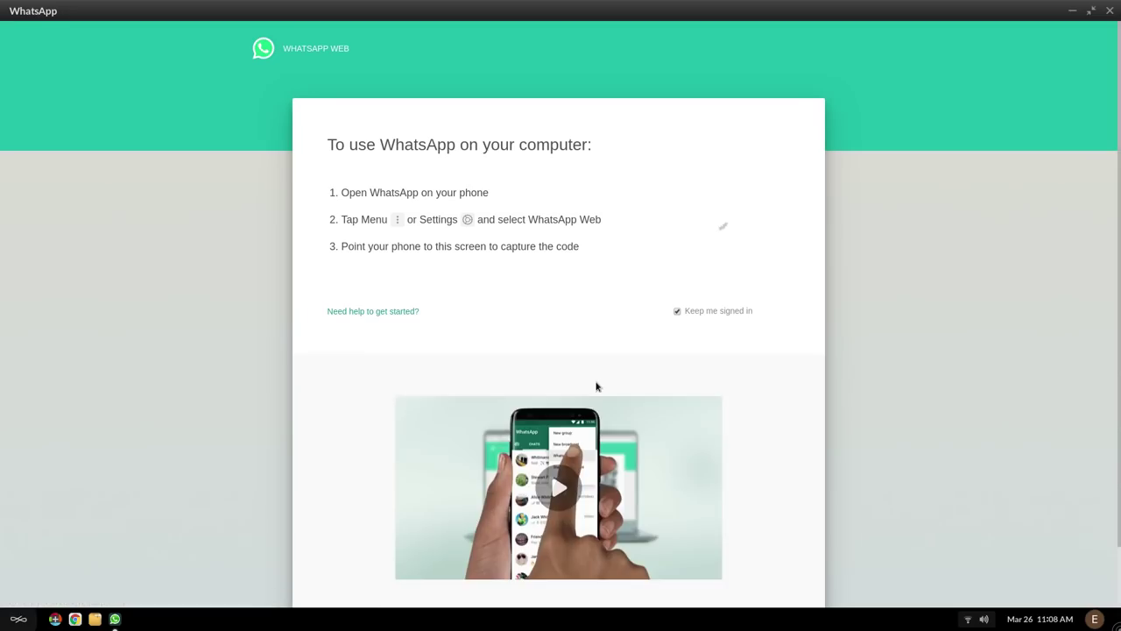
pyautogui.click(1110, 10)
pyautogui.click(566, 320)
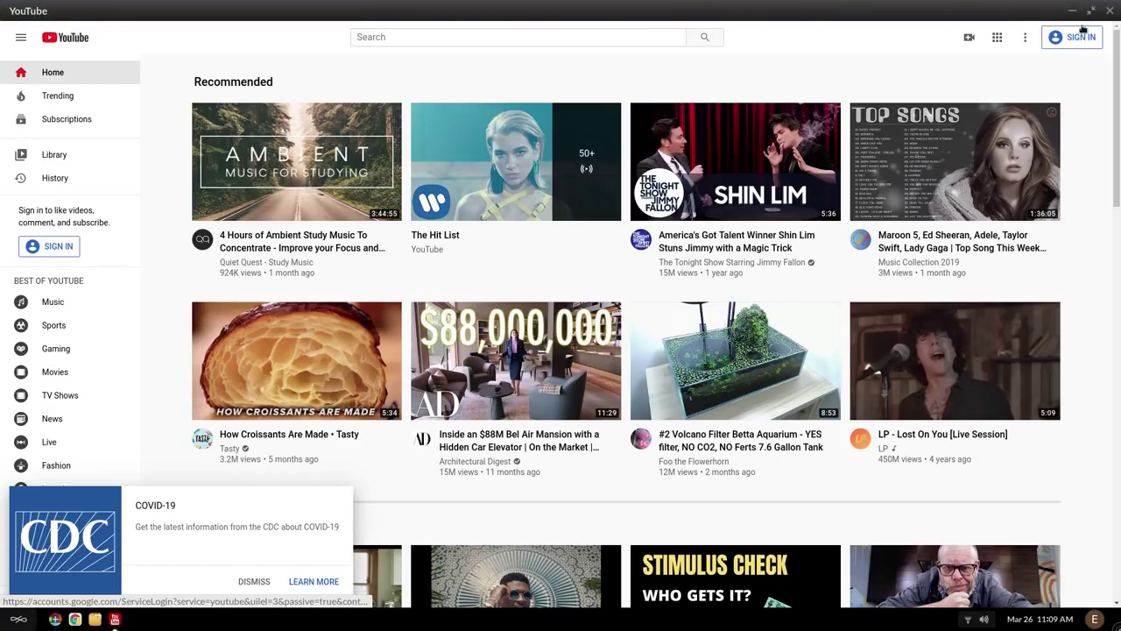
pyautogui.click(1110, 10)
pyautogui.click(636, 298)
pyautogui.click(364, 381)
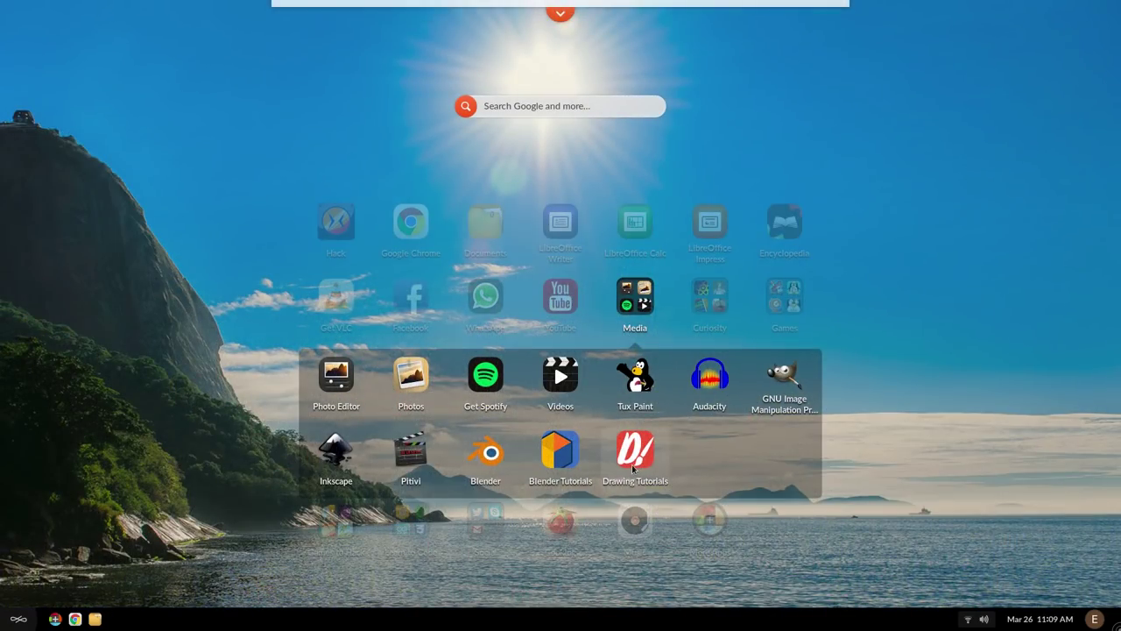
# Step: Peek into the Games and Media folders, then play Skateboard Tricks in Videos
pyautogui.click(785, 297)
pyautogui.click(785, 298)
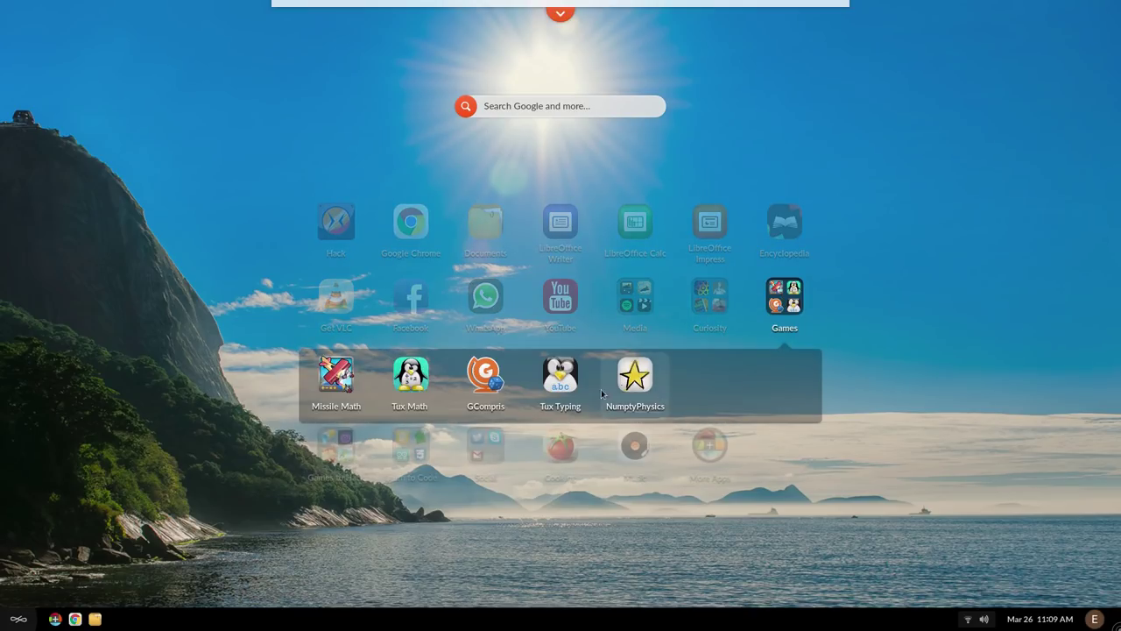
pyautogui.press('Escape')
pyautogui.click(634, 302)
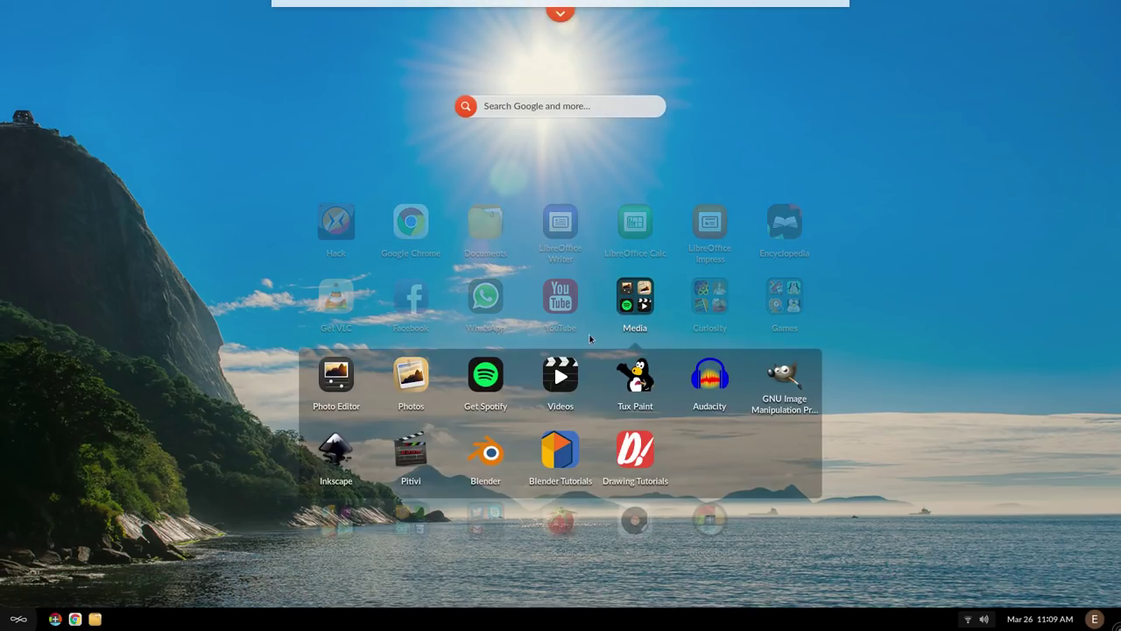
pyautogui.click(561, 381)
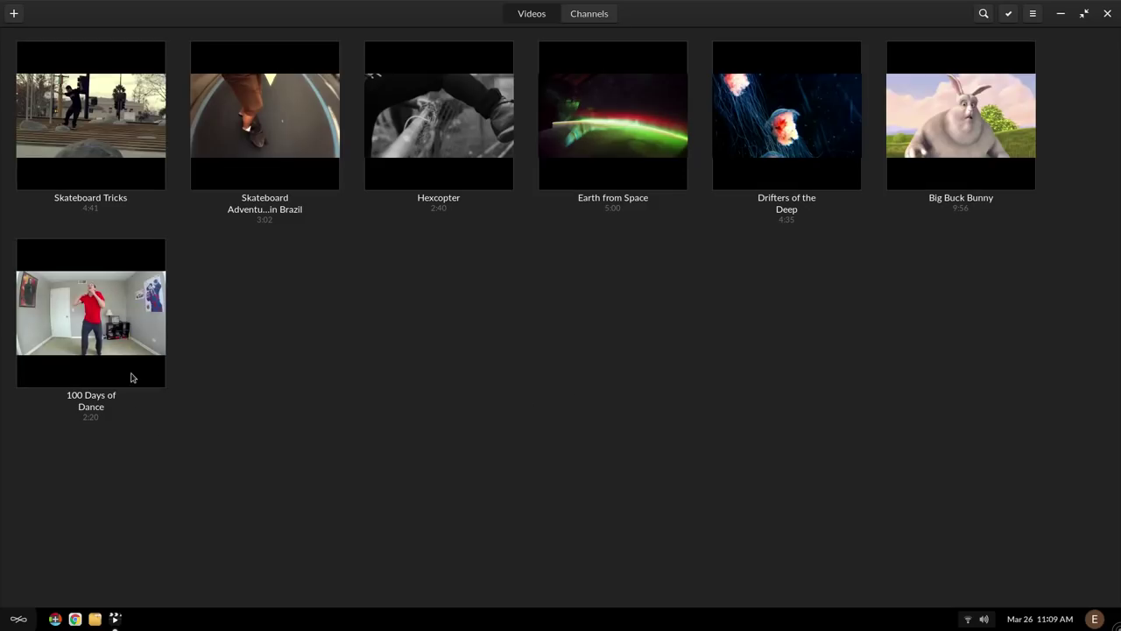
pyautogui.click(155, 188)
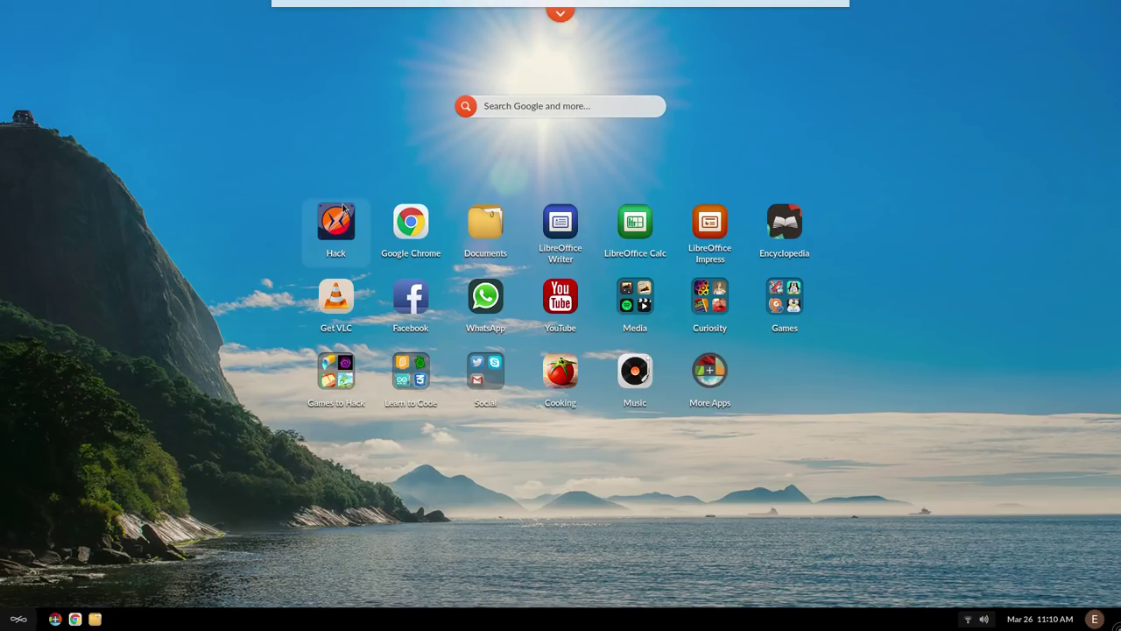
pyautogui.moveTo(342, 221)
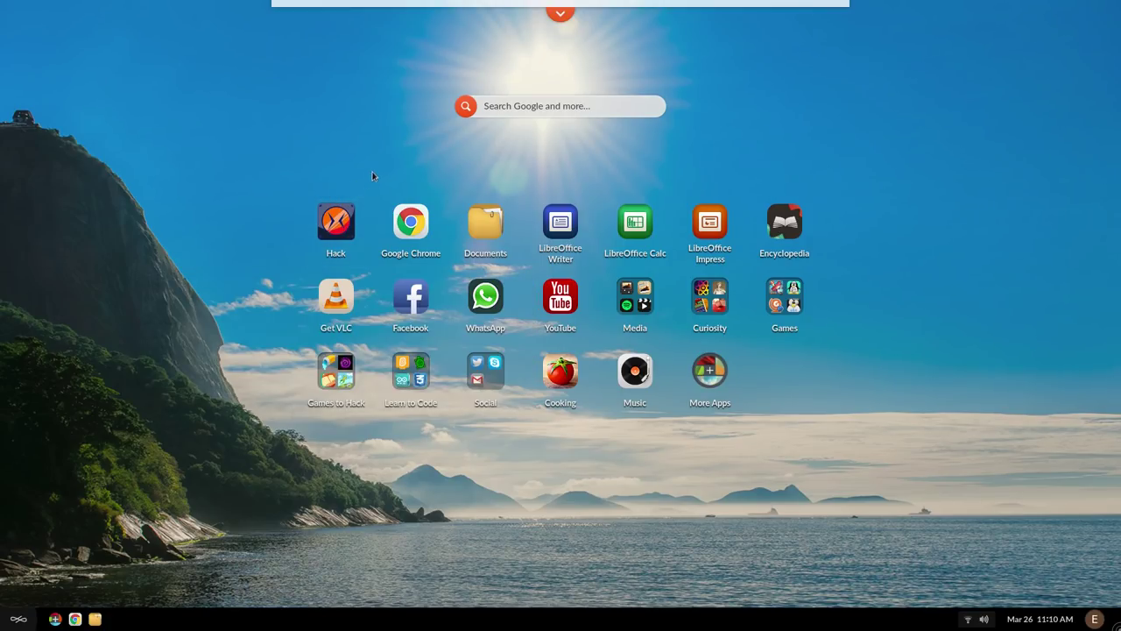
pyautogui.click(801, 227)
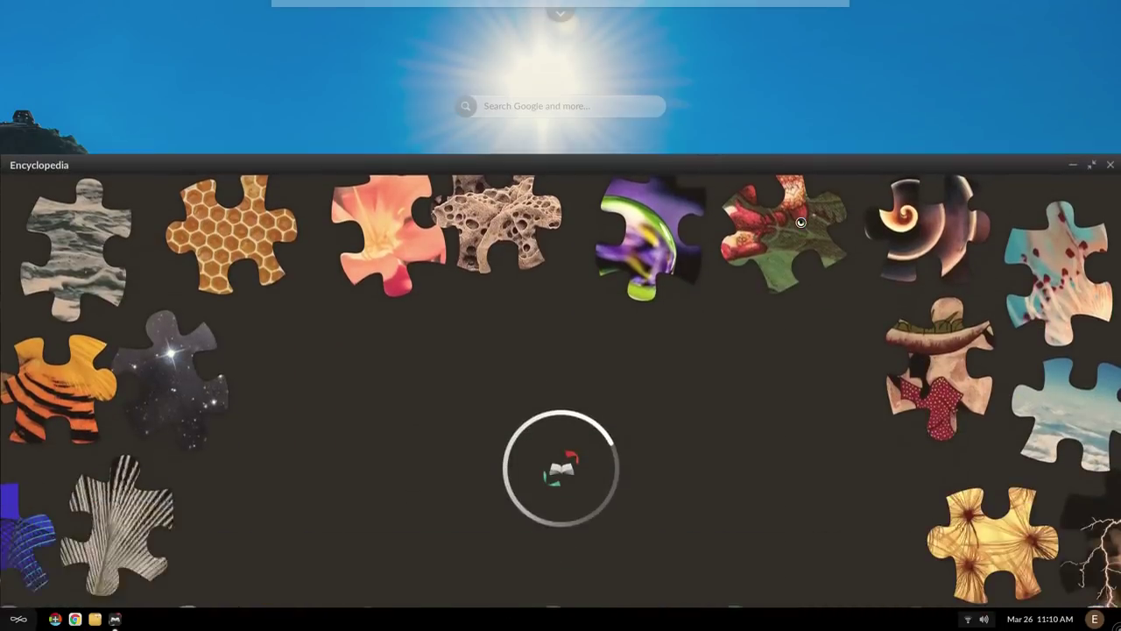
pyautogui.write('ubuntu')
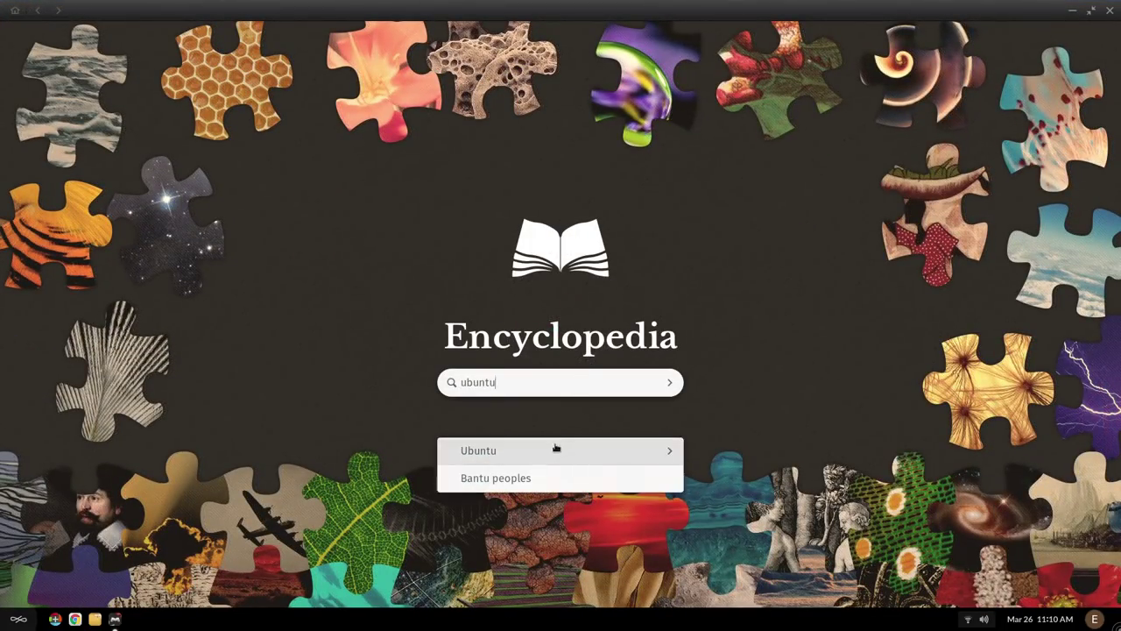
pyautogui.click(553, 449)
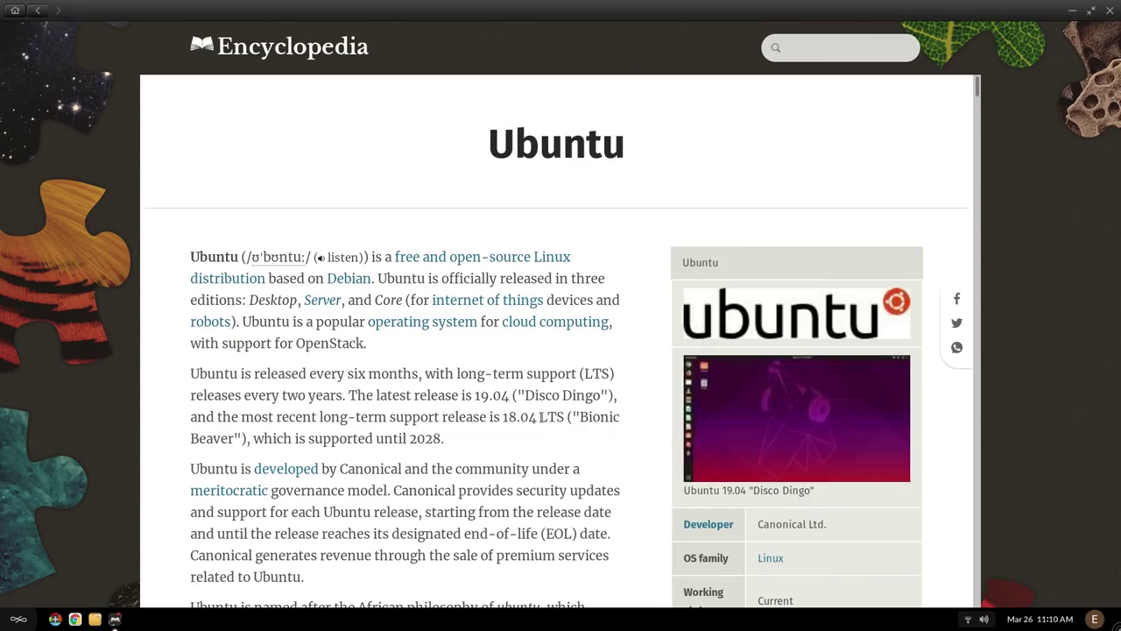
pyautogui.scroll(-7, 506, 396)
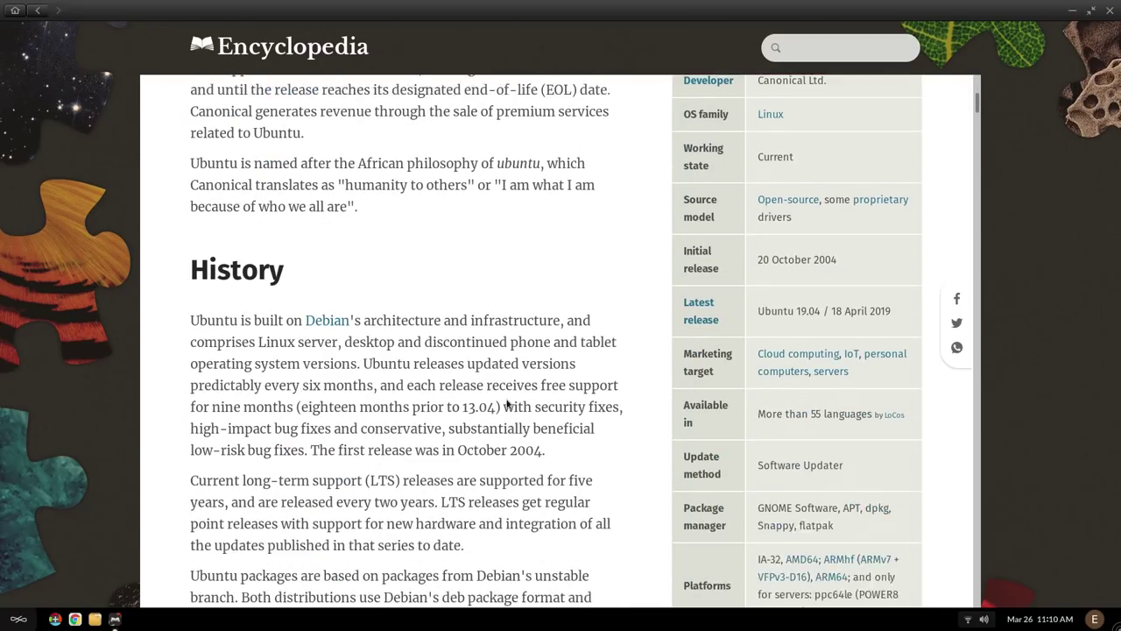
pyautogui.scroll(-2, 507, 405)
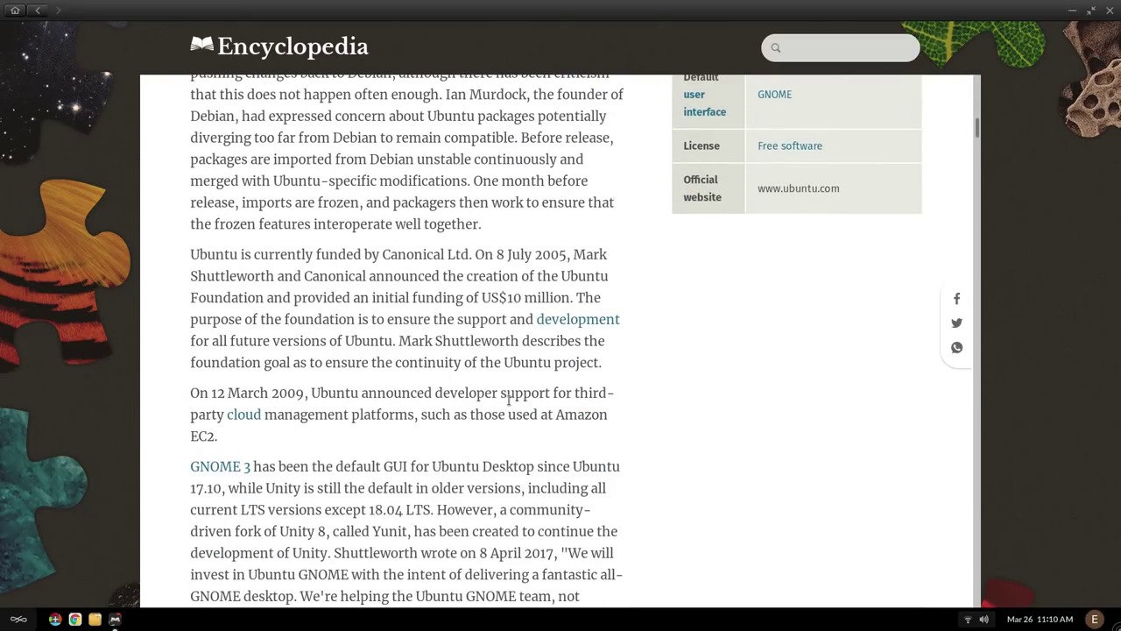
pyautogui.scroll(-5, 509, 400)
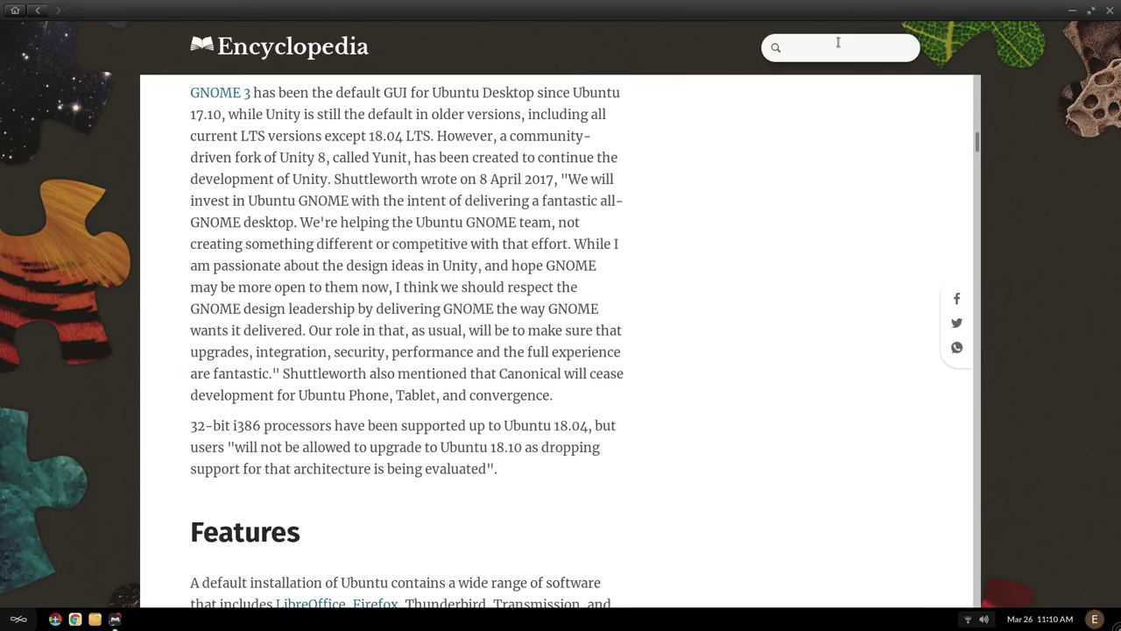
pyautogui.write('pen source')
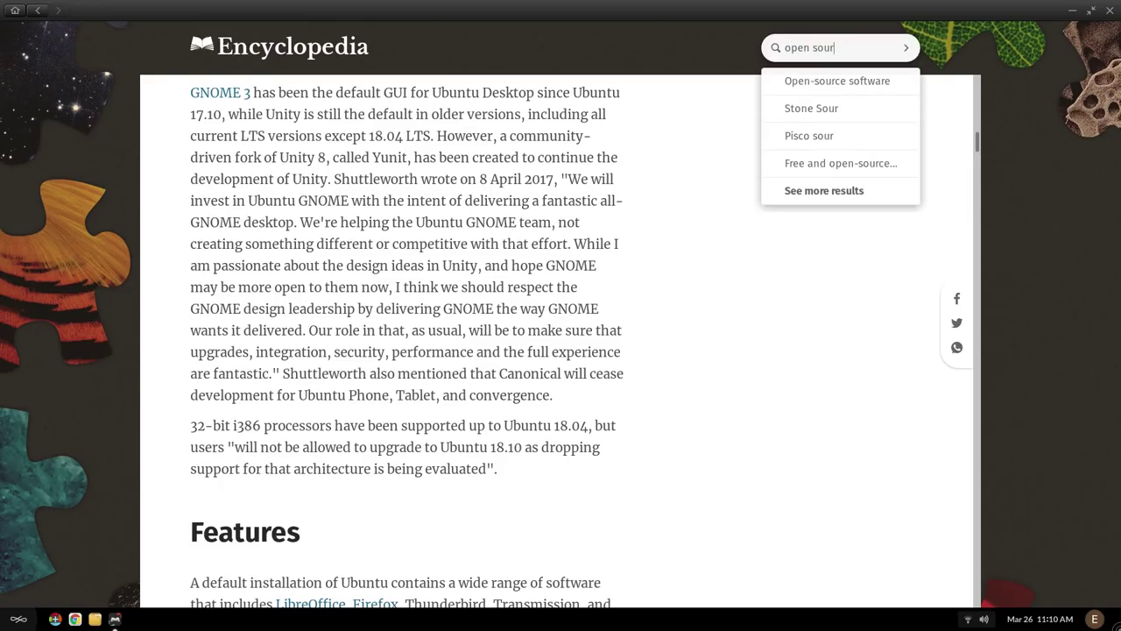
pyautogui.click(857, 83)
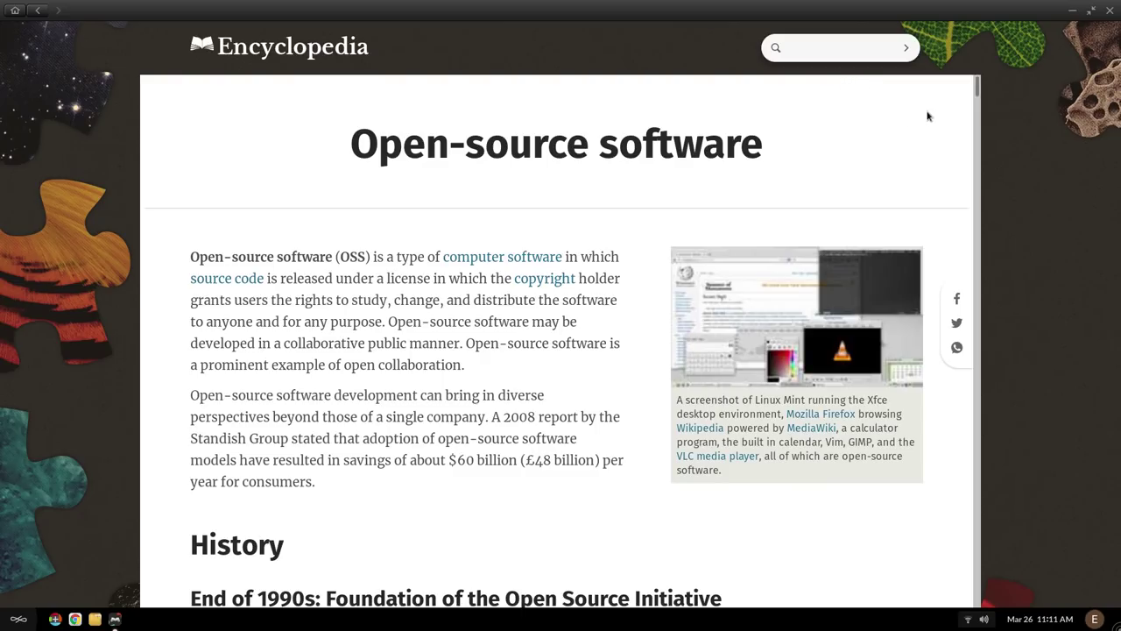
pyautogui.press('super')
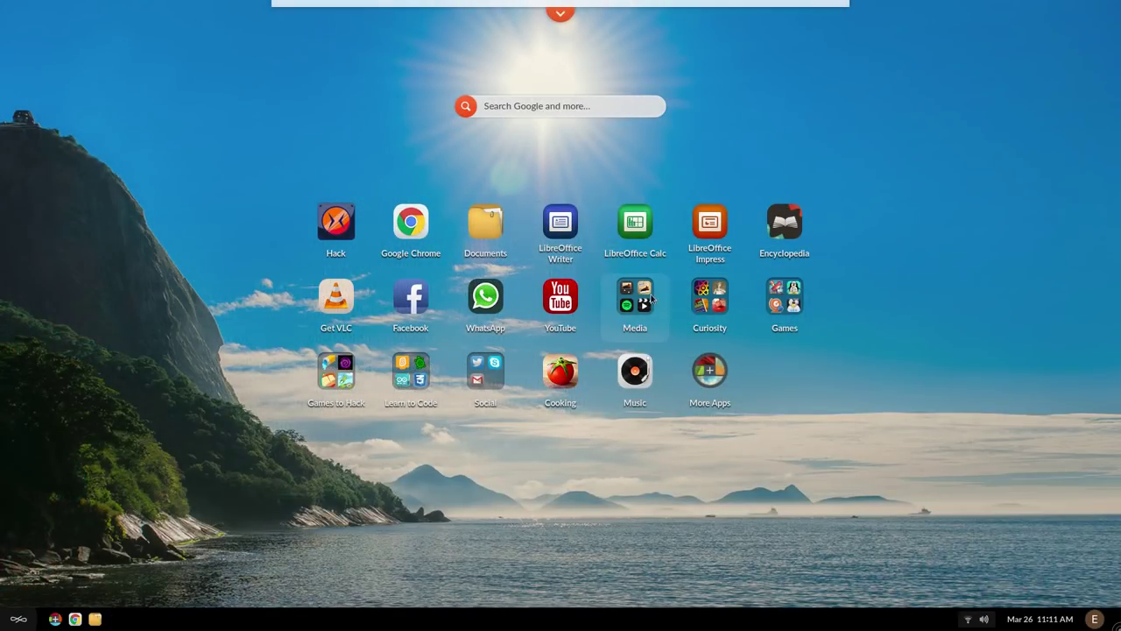
pyautogui.click(649, 298)
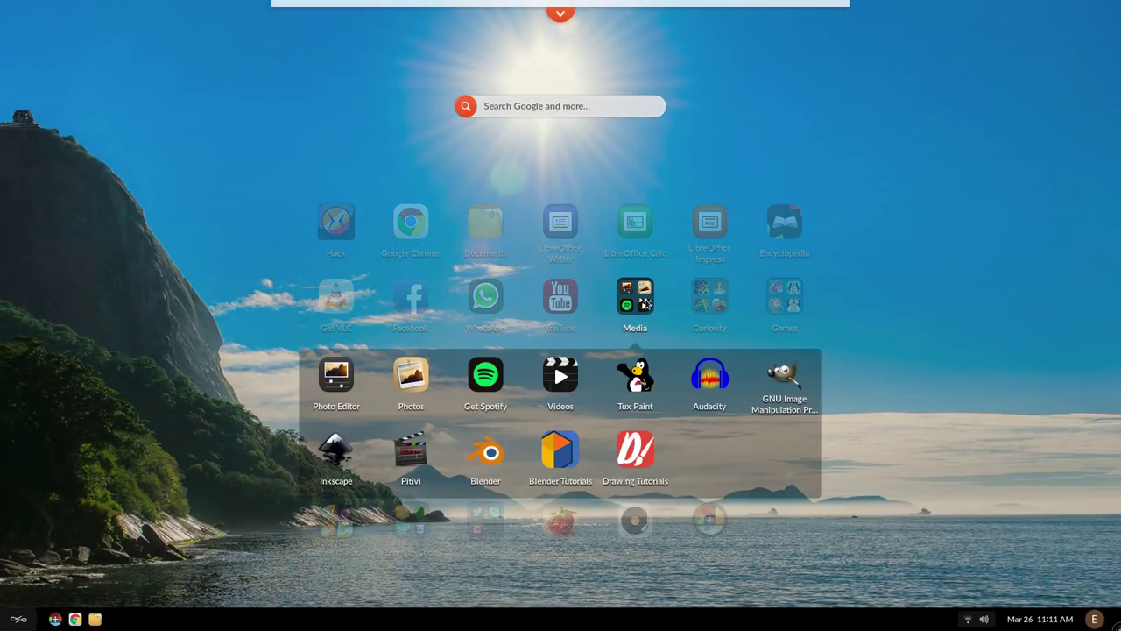
pyautogui.click(633, 464)
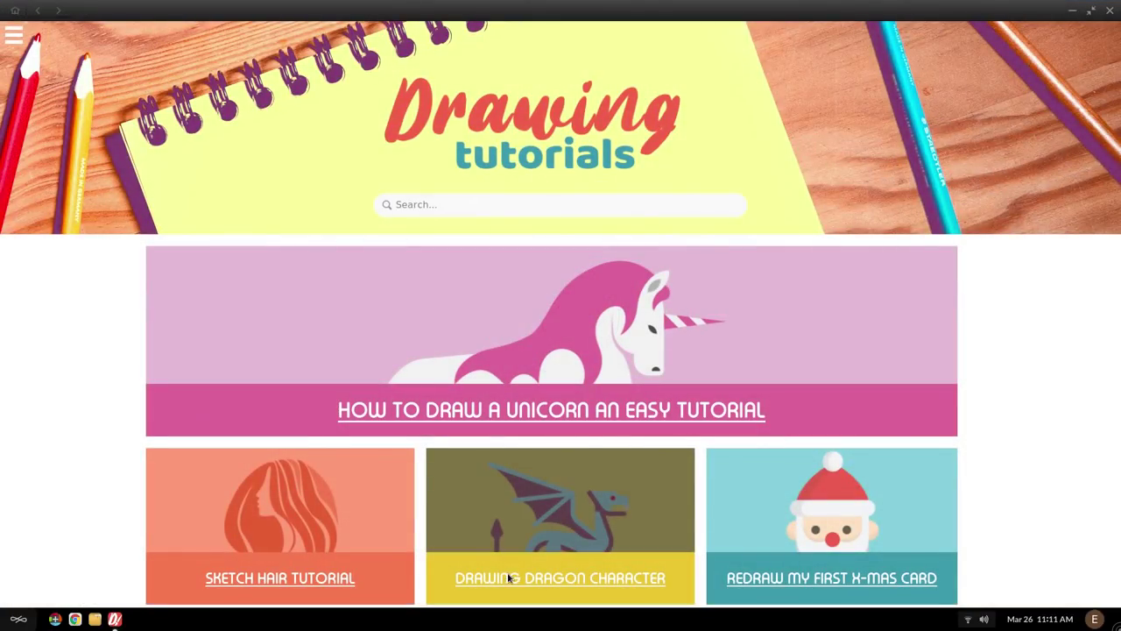
pyautogui.click(509, 578)
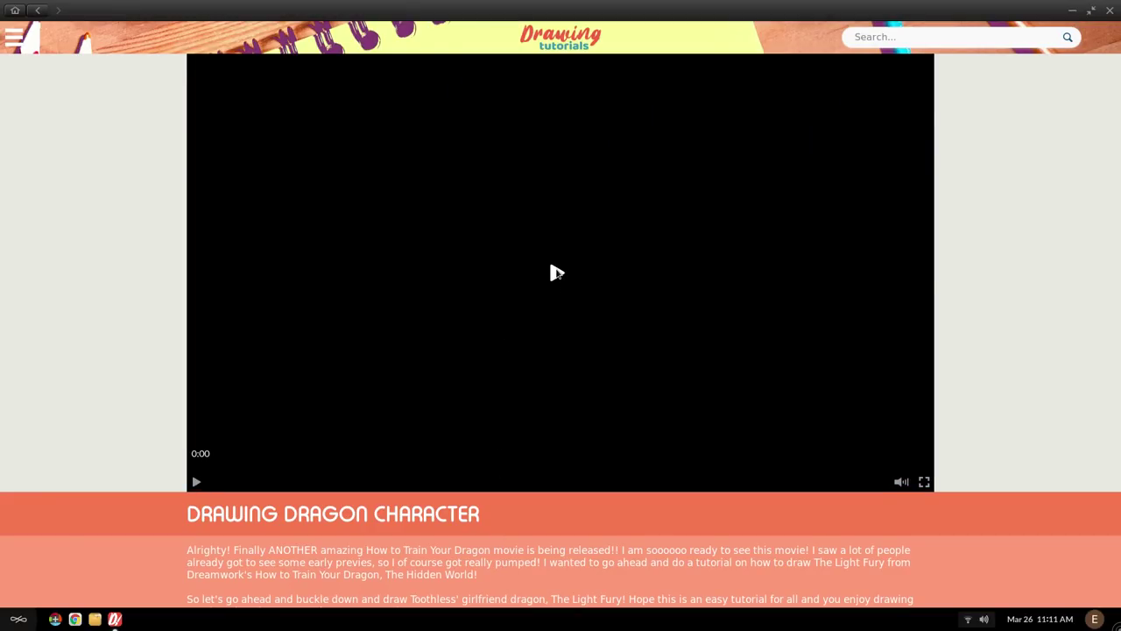
pyautogui.click(557, 273)
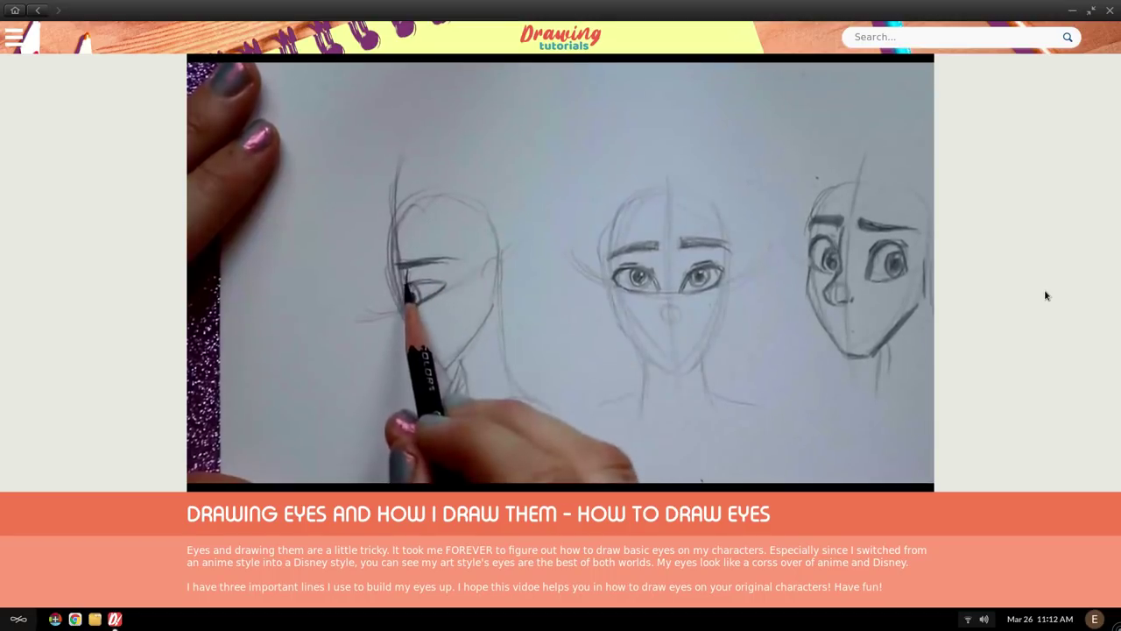
pyautogui.click(1110, 11)
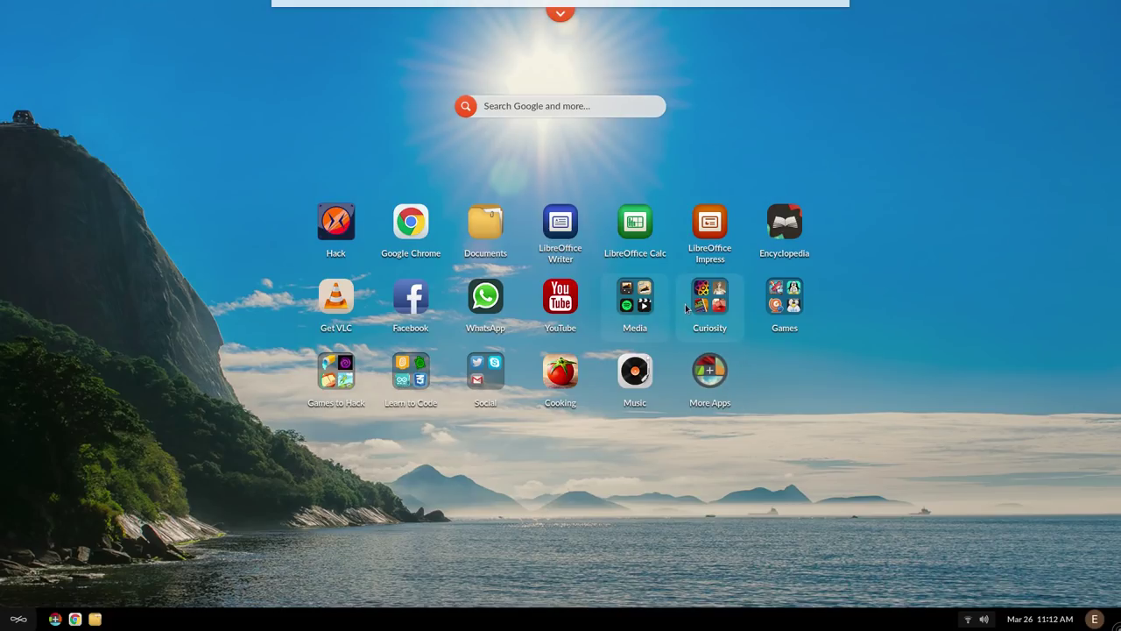
# Step: Play the Object Select Blender tutorial, then open the Perception Blind Spot activity in Science Snacks
pyautogui.click(650, 301)
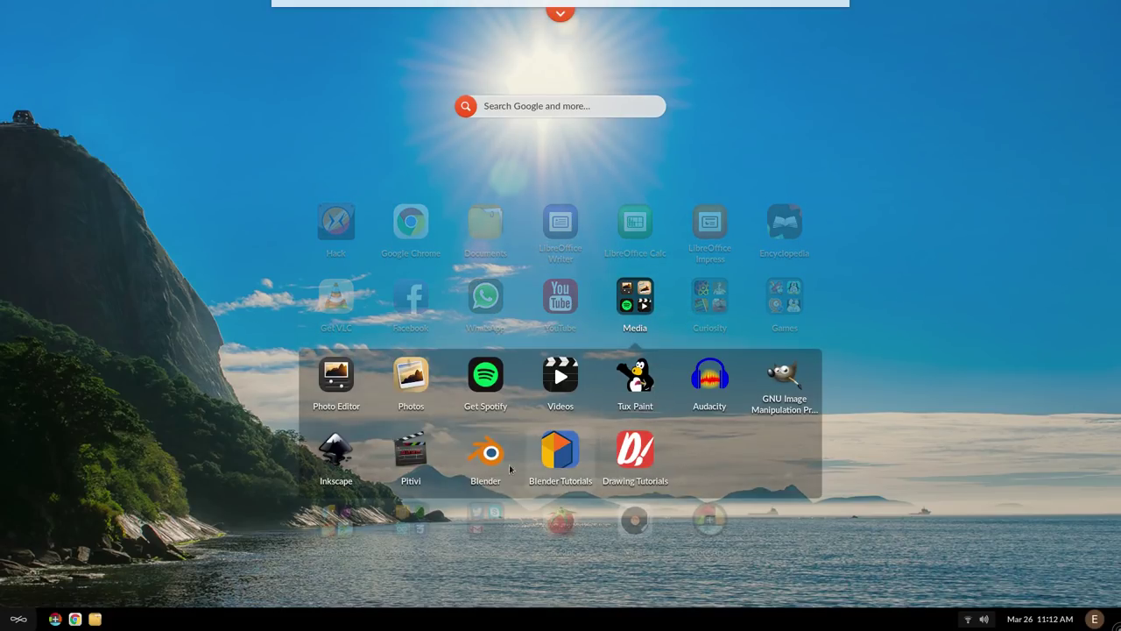
pyautogui.click(560, 451)
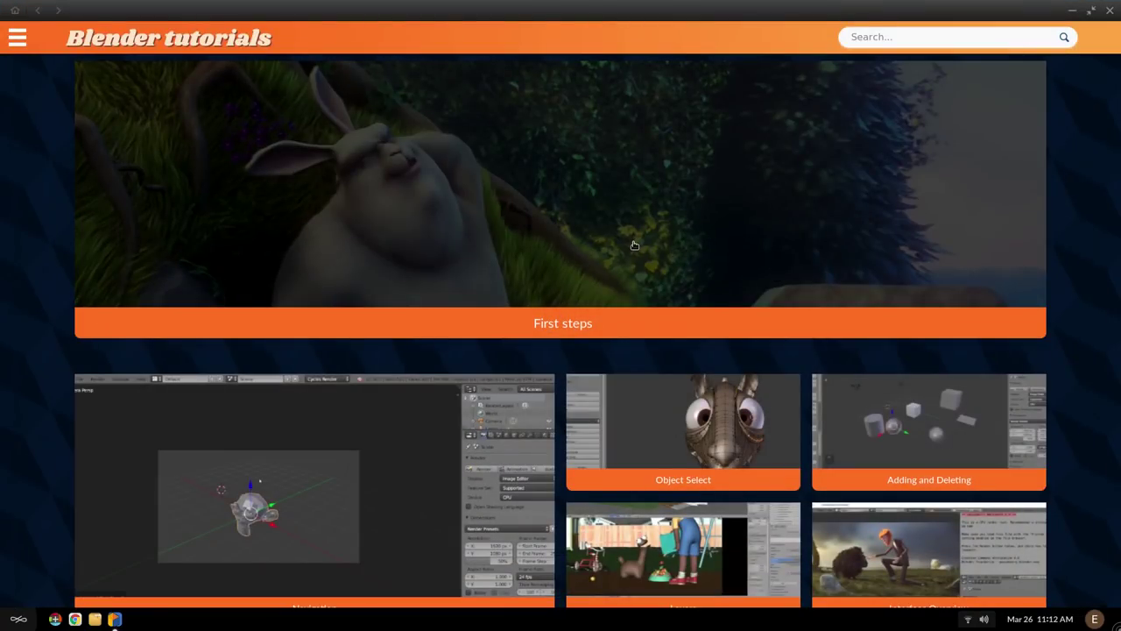
pyautogui.scroll(-1, 634, 246)
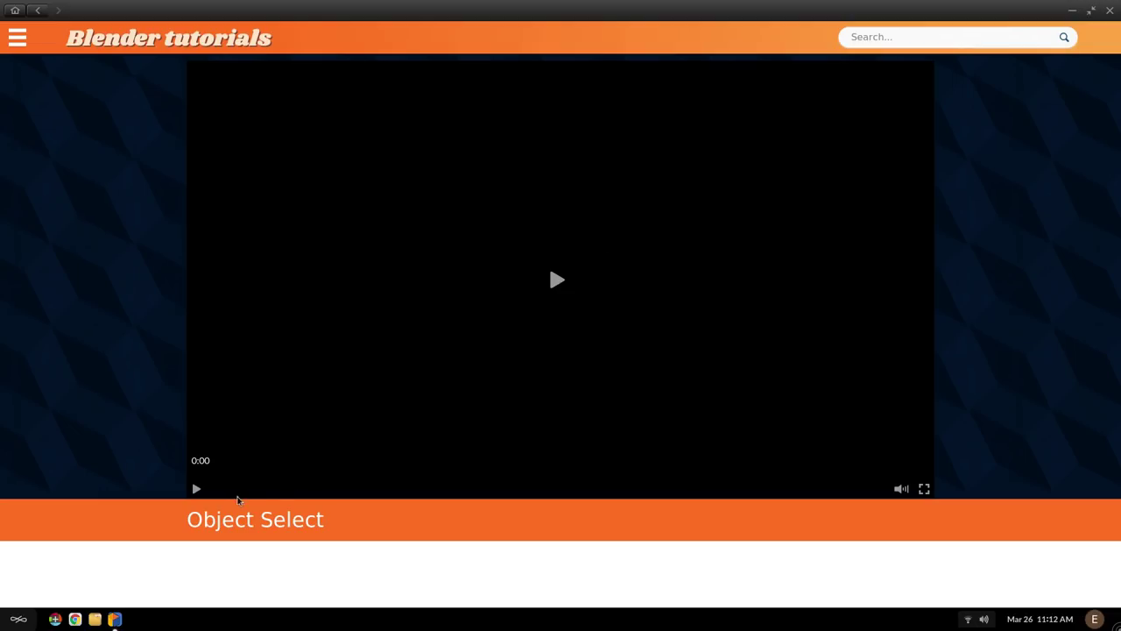
pyautogui.click(197, 488)
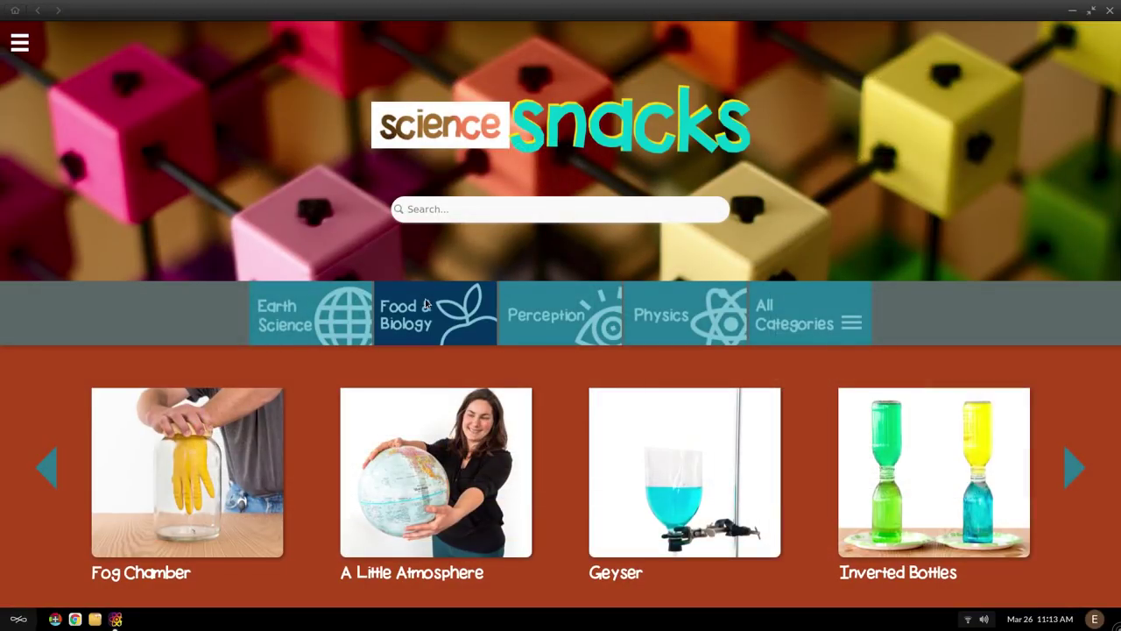
pyautogui.click(561, 328)
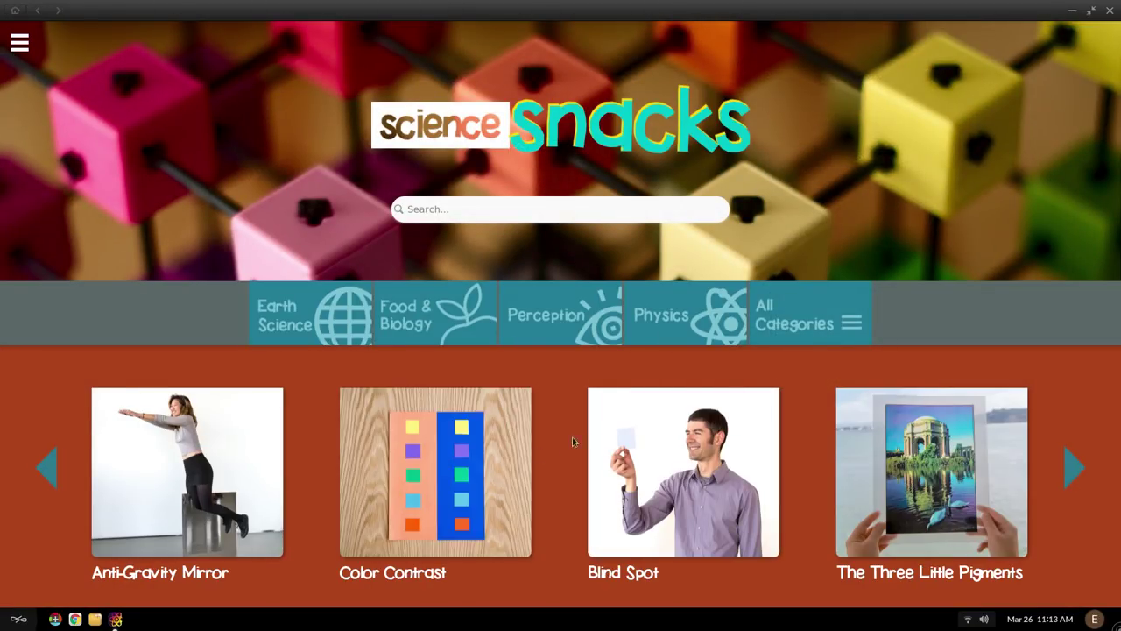
pyautogui.click(646, 449)
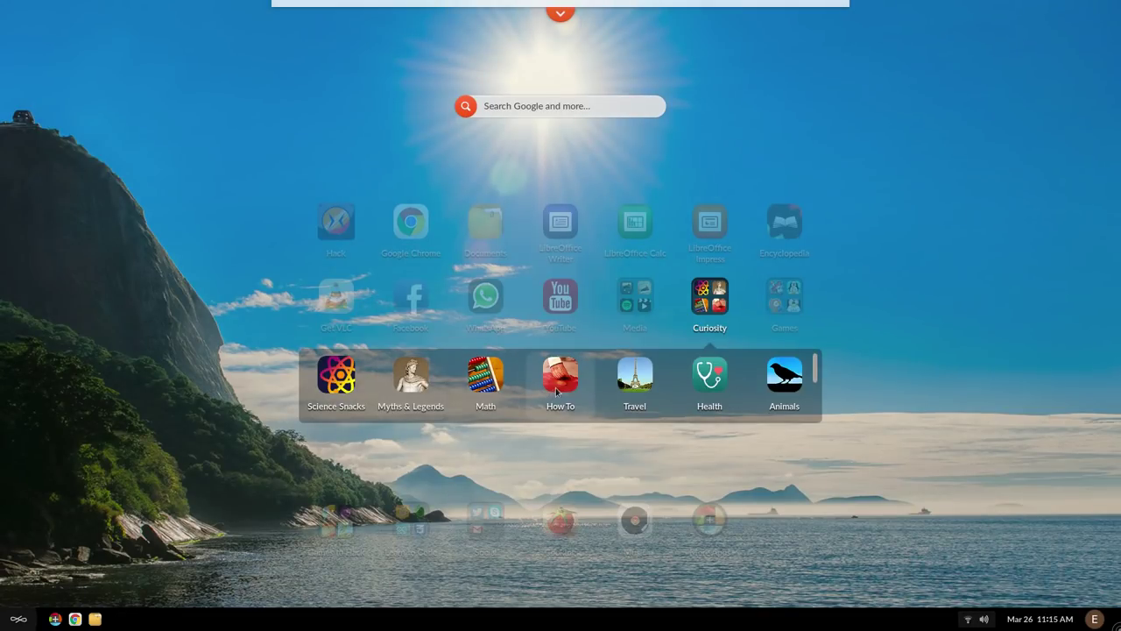
# Step: Open the Travel encyclopedia and read the American black bear article
pyautogui.click(631, 381)
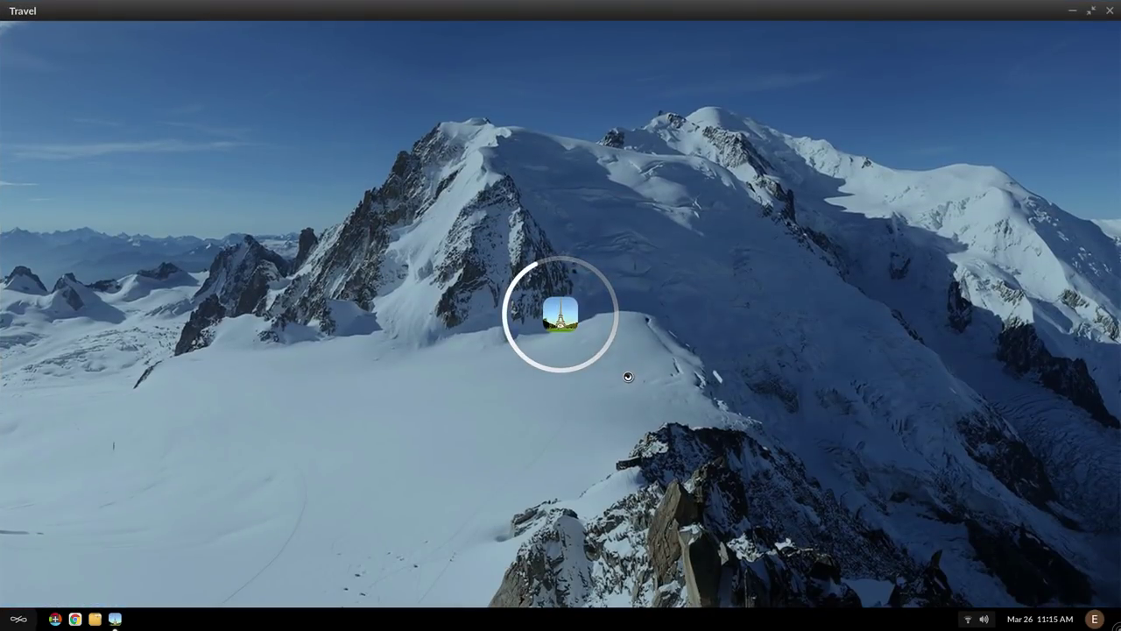
pyautogui.scroll(-5, 261, 355)
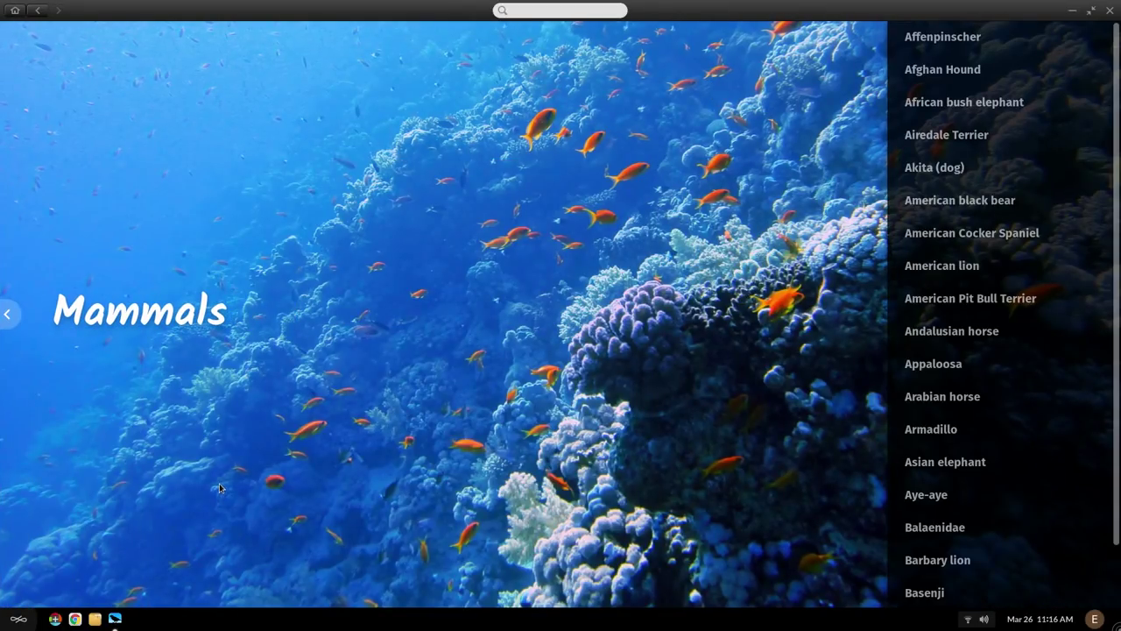
pyautogui.click(915, 200)
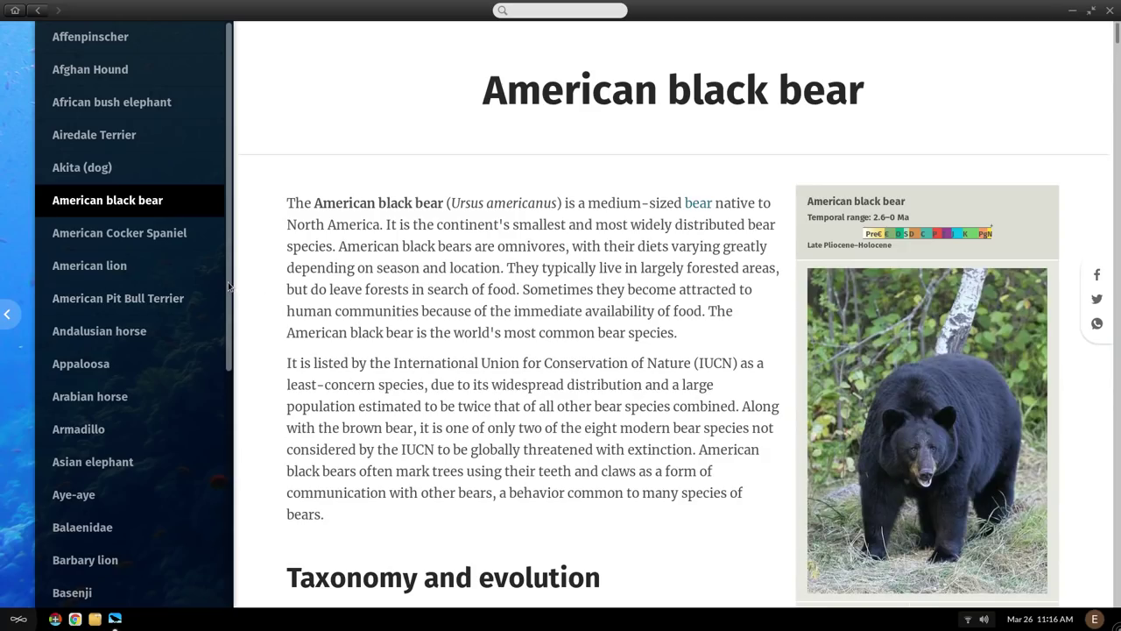
pyautogui.scroll(-10, 202, 303)
pyautogui.scroll(-15, 203, 304)
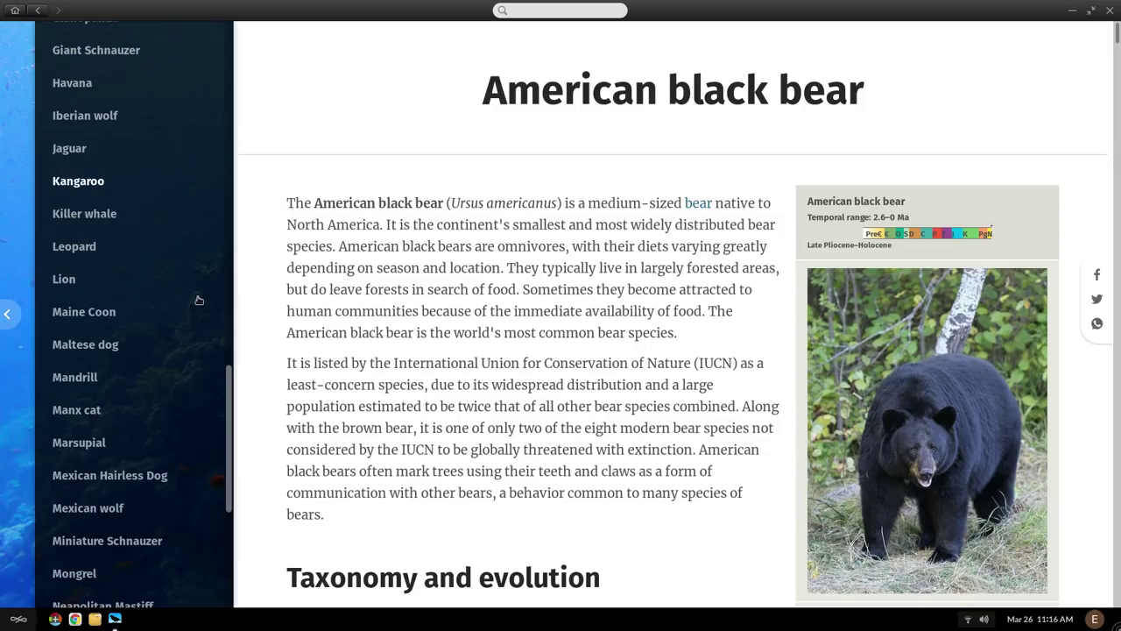
pyautogui.scroll(-15, 194, 304)
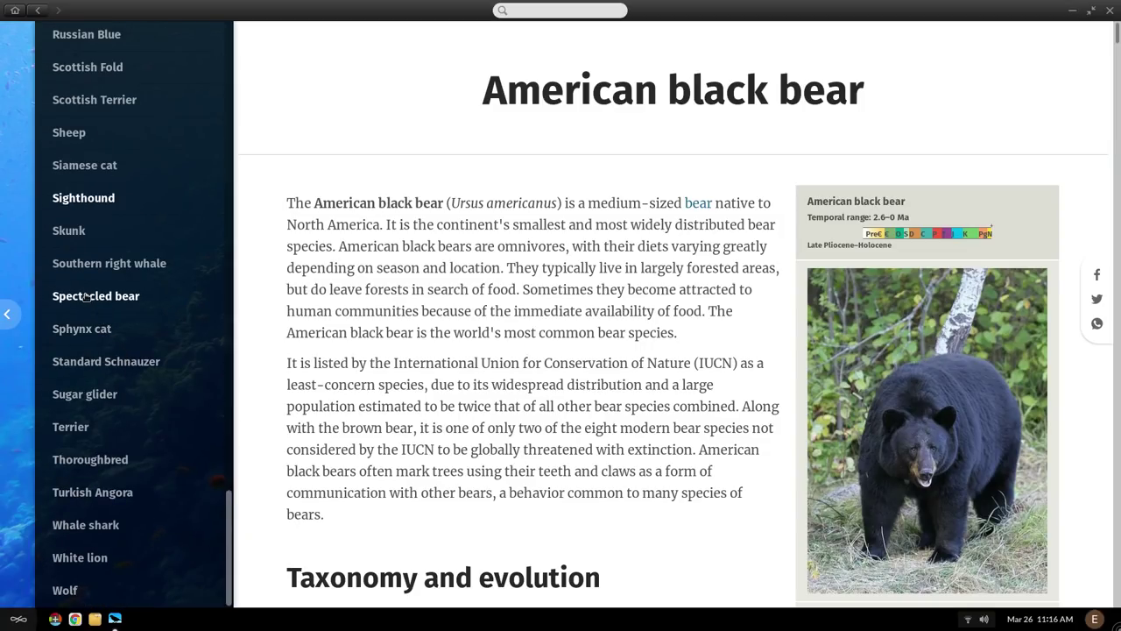
pyautogui.scroll(3, 85, 300)
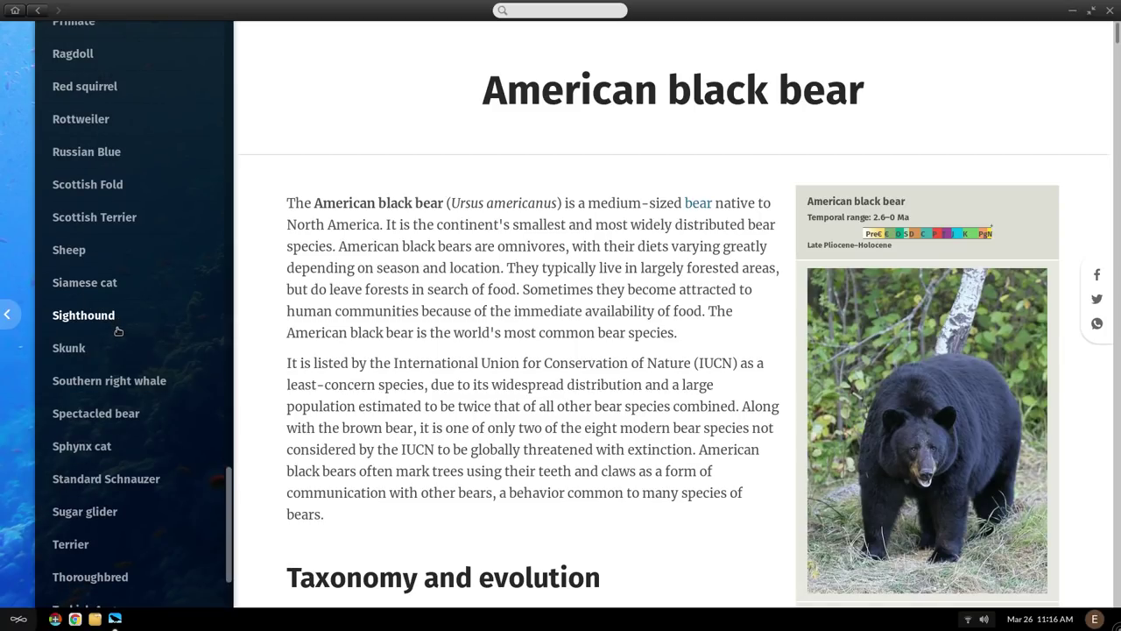
# Step: Read the Siamese cat article, then close the encyclopedia and open the Games folder
pyautogui.click(96, 282)
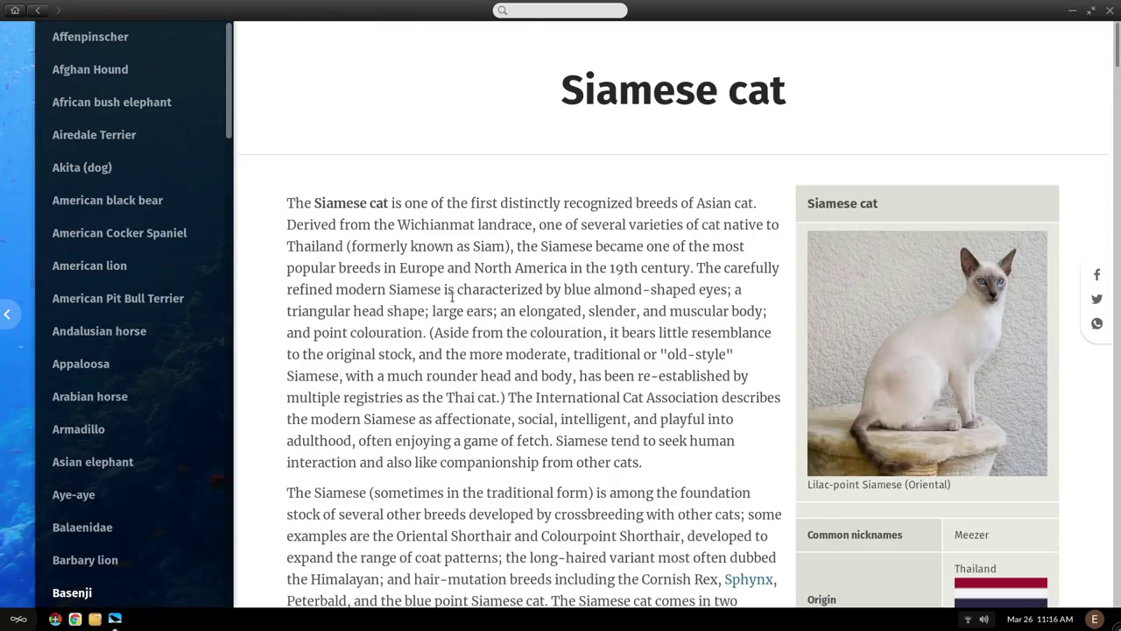
pyautogui.scroll(-1, 455, 302)
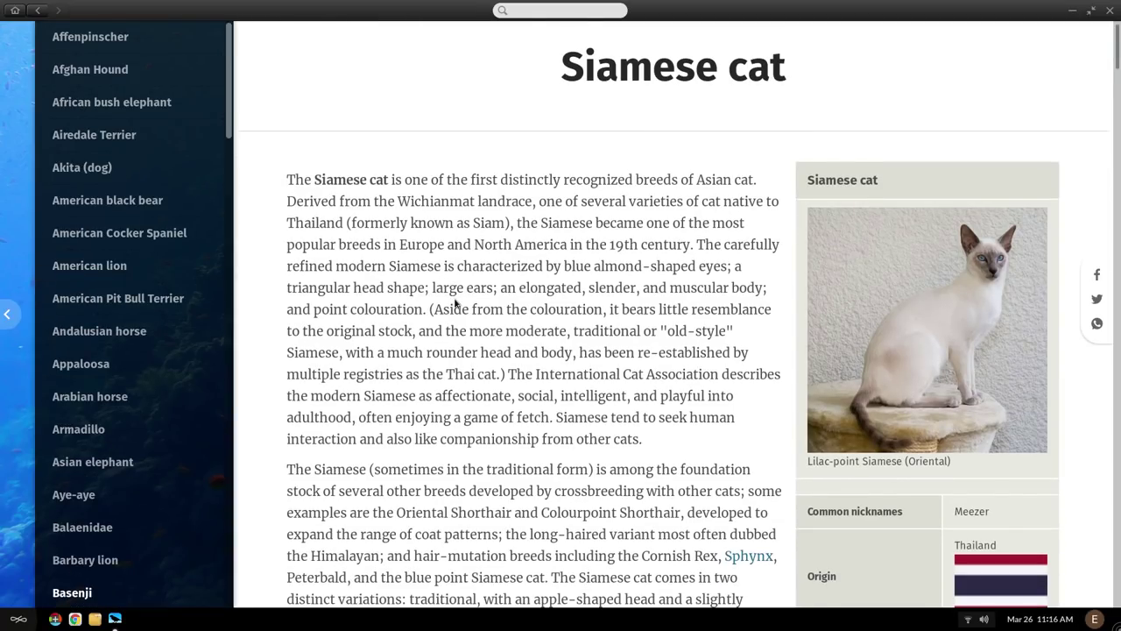
pyautogui.scroll(-5, 455, 302)
pyautogui.hotkey('alt', 'F4')
pyautogui.click(761, 329)
# Step: Solve a NumptyPhysics level, then open the Games to Hack folder
pyautogui.click(629, 375)
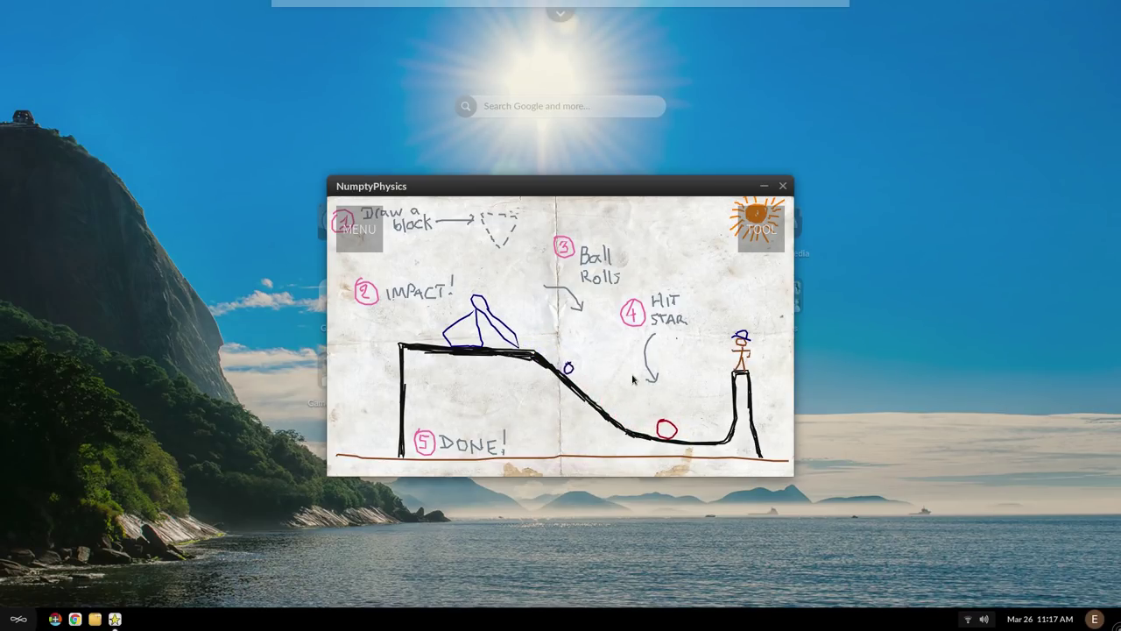
pyautogui.press('super')
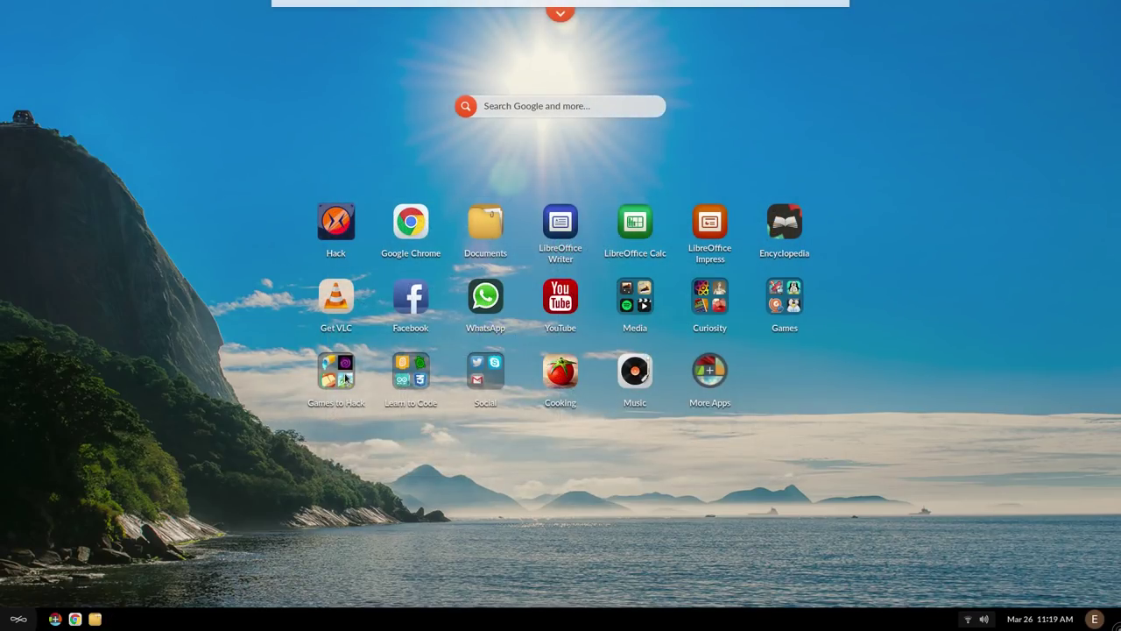
pyautogui.click(337, 372)
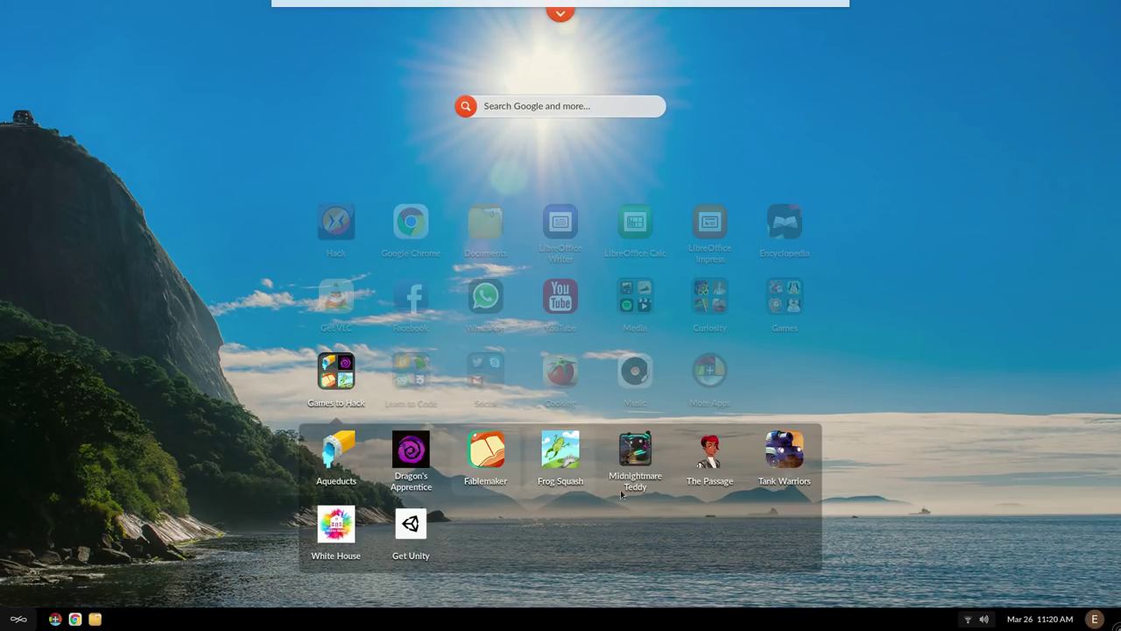
# Step: Launch Scratch from Learn to Code and add a 'change pitch effect' block under play sound
pyautogui.click(331, 384)
pyautogui.click(404, 376)
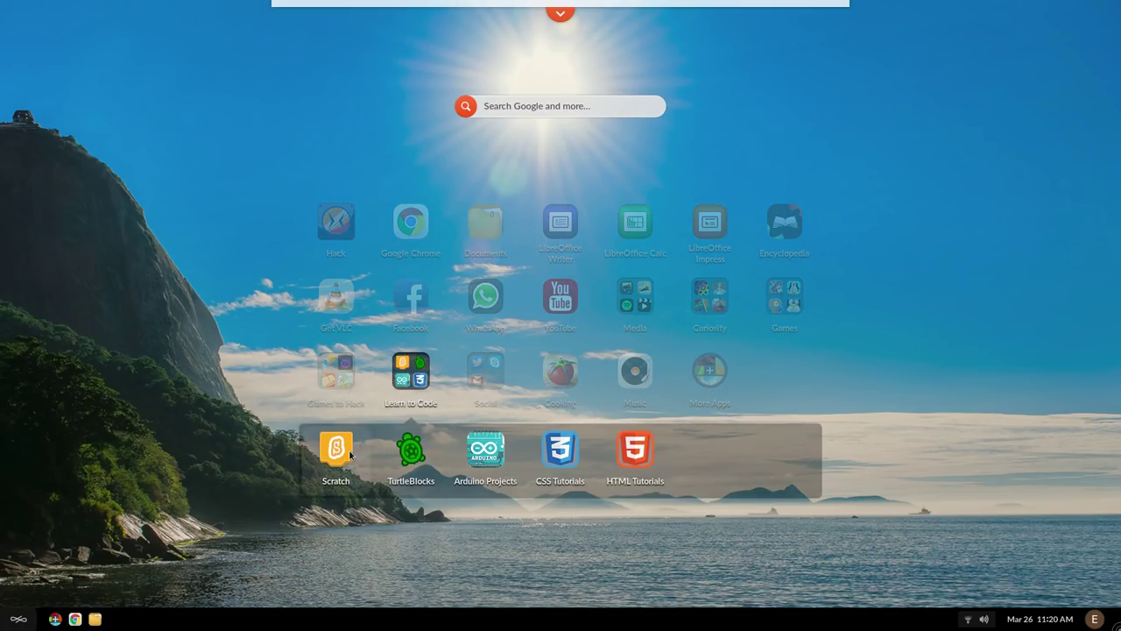
pyautogui.click(349, 454)
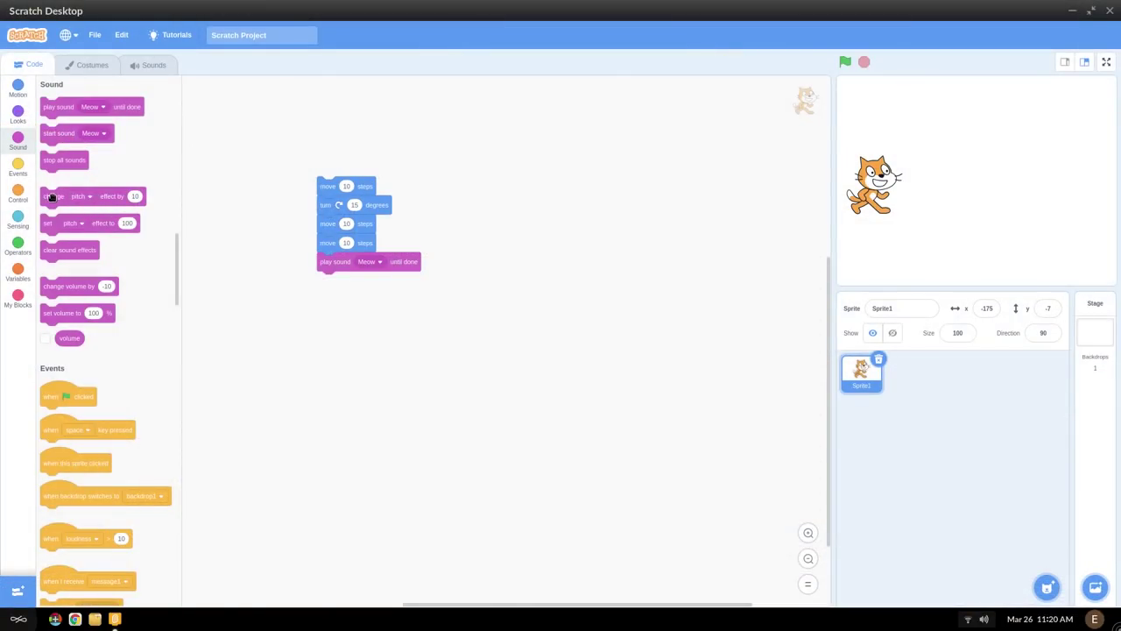
pyautogui.moveTo(56, 198); pyautogui.dragTo(341, 283)
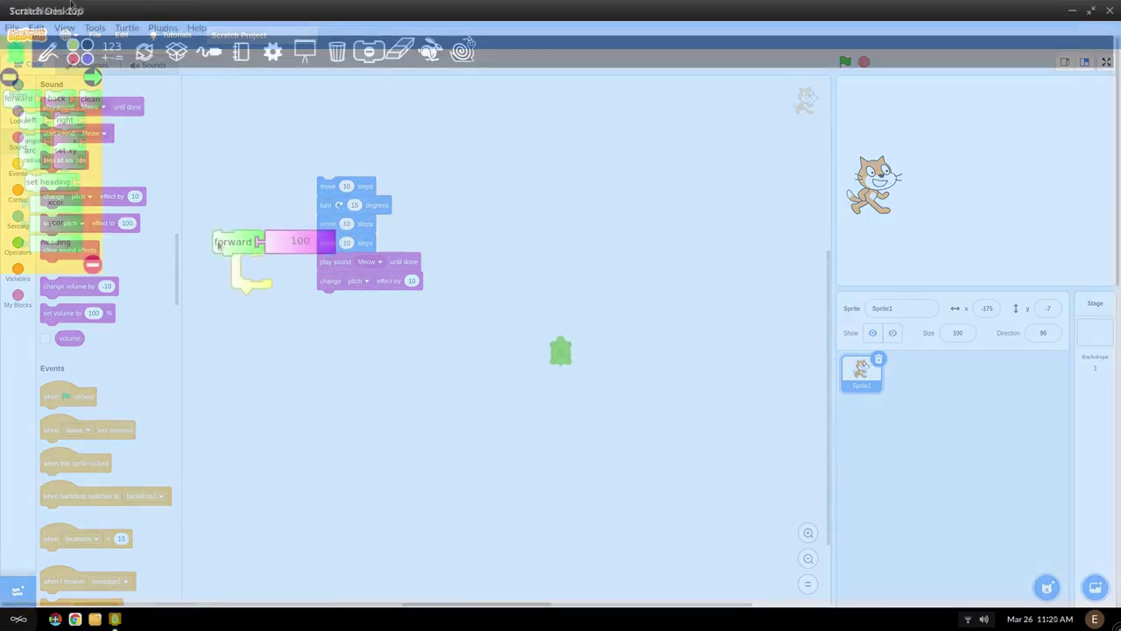
# Step: In TurtleBlocks, run a forward 100 program twice, then add a right 90 turn
pyautogui.moveTo(237, 242); pyautogui.dragTo(252, 269)
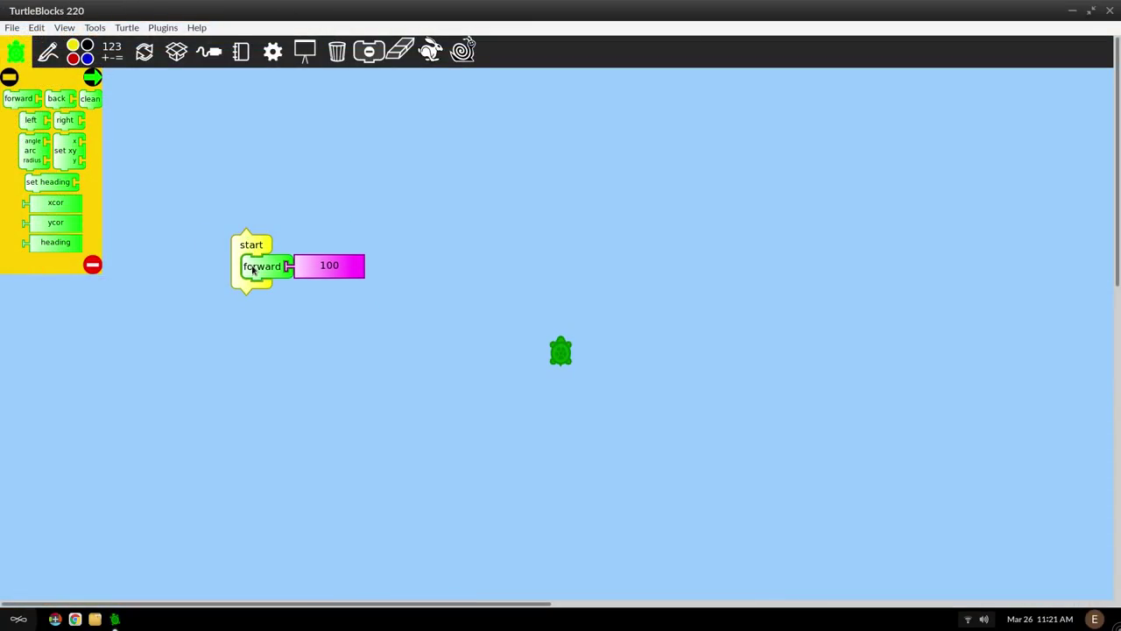
pyautogui.click(248, 244)
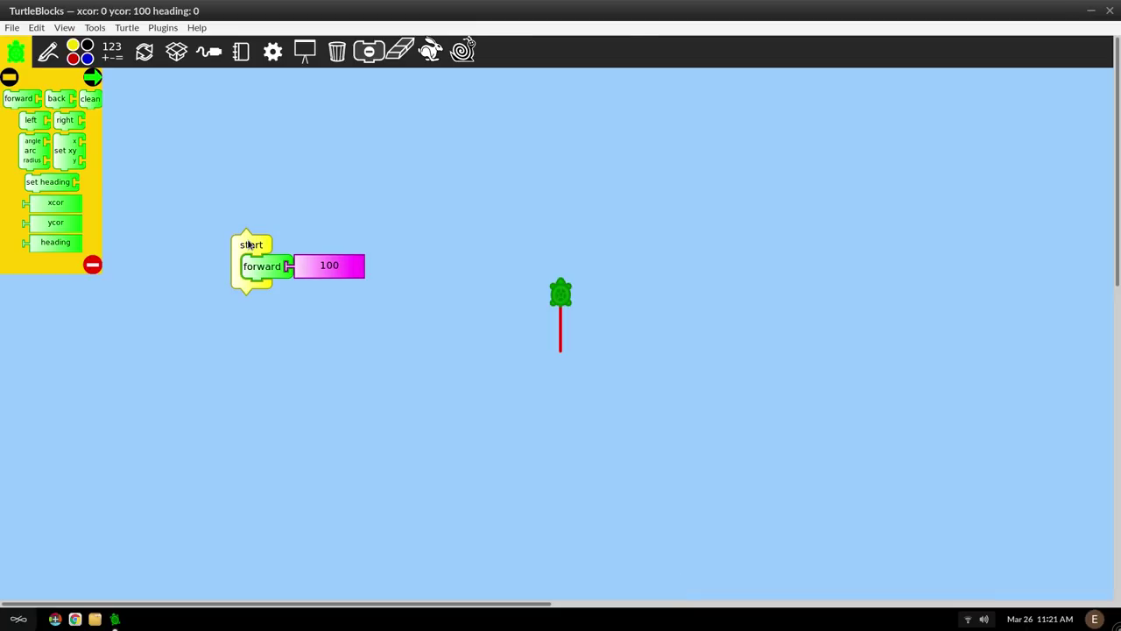
pyautogui.click(249, 244)
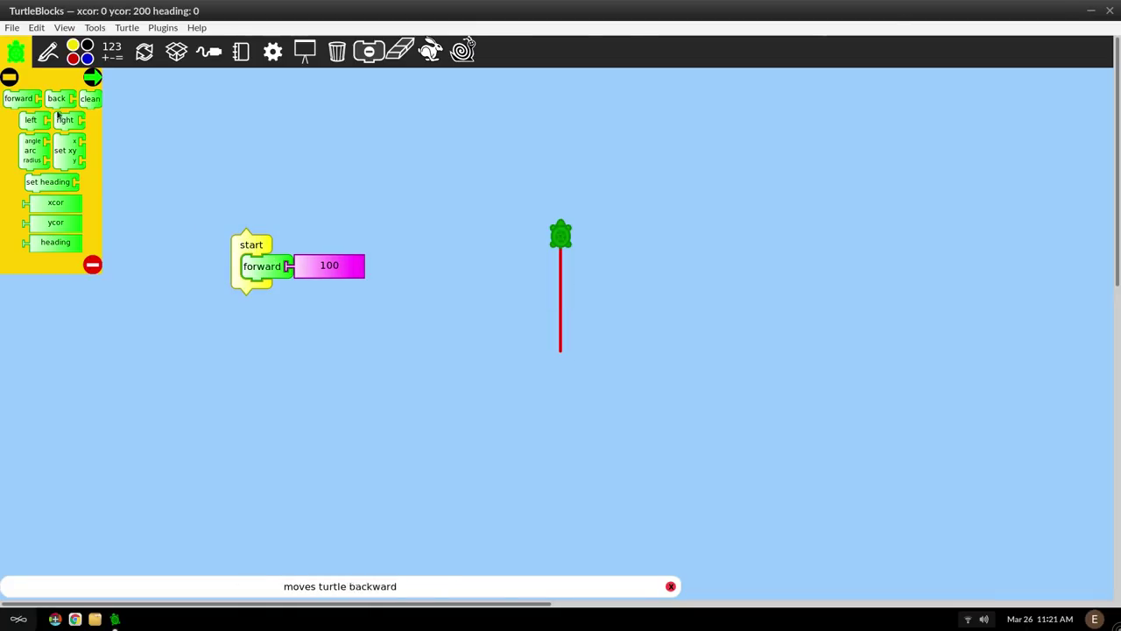
pyautogui.moveTo(72, 128); pyautogui.dragTo(240, 301)
# Step: Browse the App Center's featured apps, review the 10 pending updates, and open Automatic Updates settings
pyautogui.press('super')
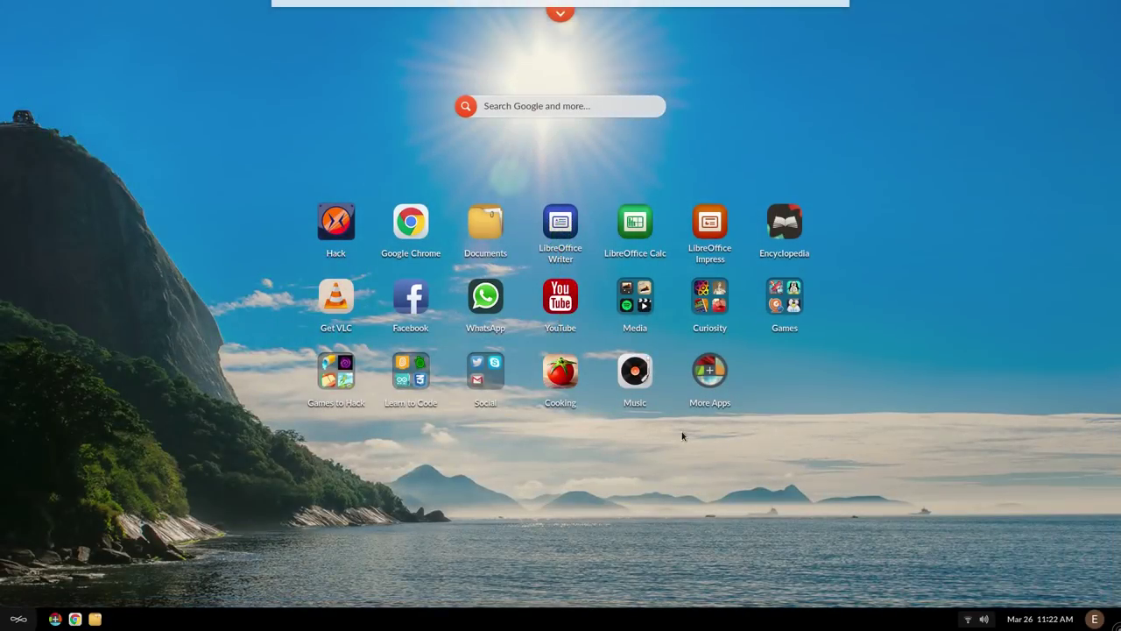
pyautogui.click(711, 375)
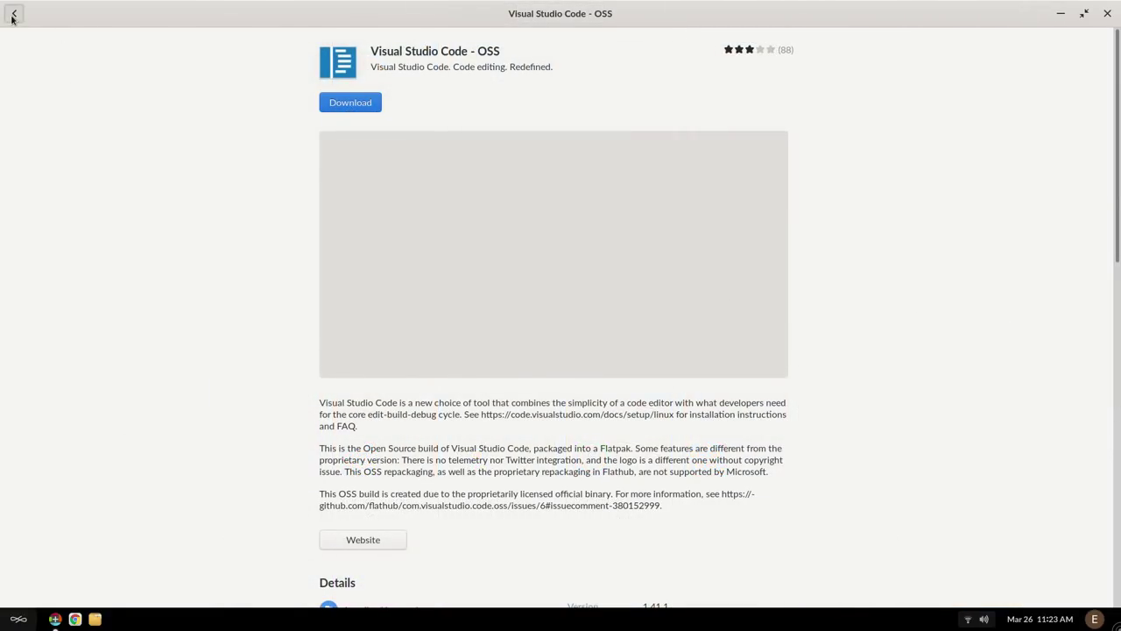
pyautogui.click(10, 14)
pyautogui.click(42, 49)
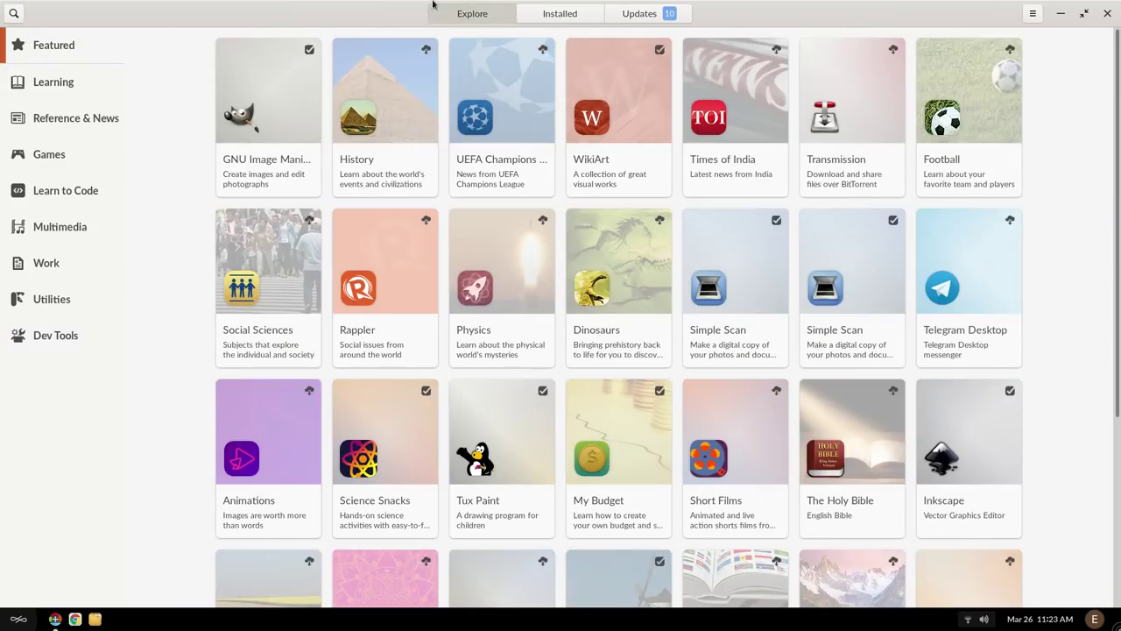
pyautogui.click(638, 15)
pyautogui.scroll(-2, 624, 193)
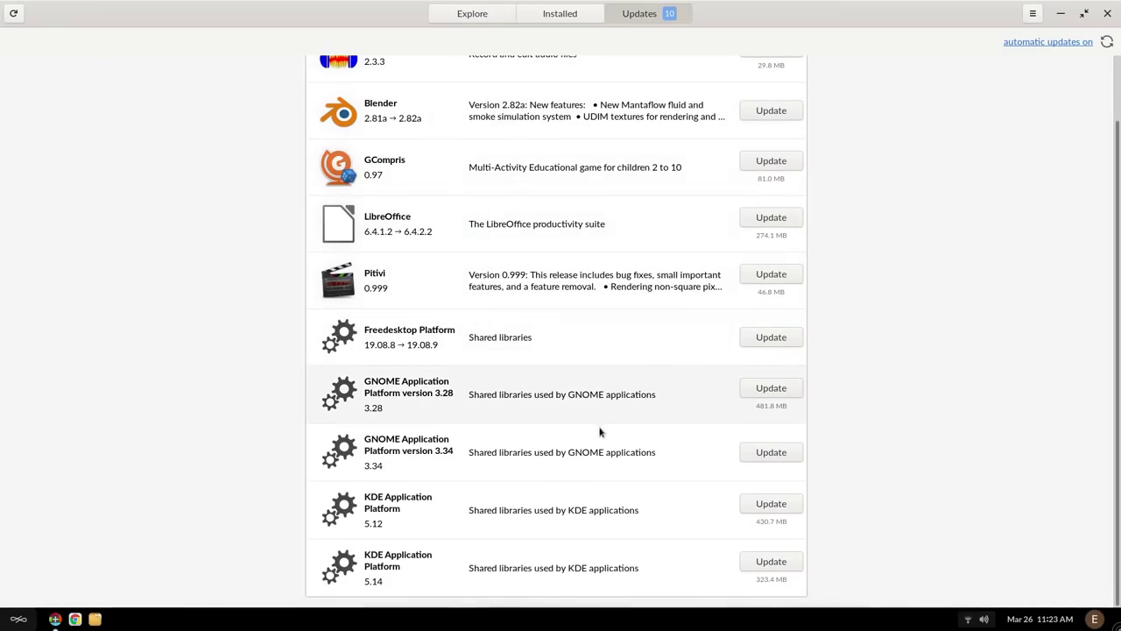
pyautogui.scroll(2, 630, 394)
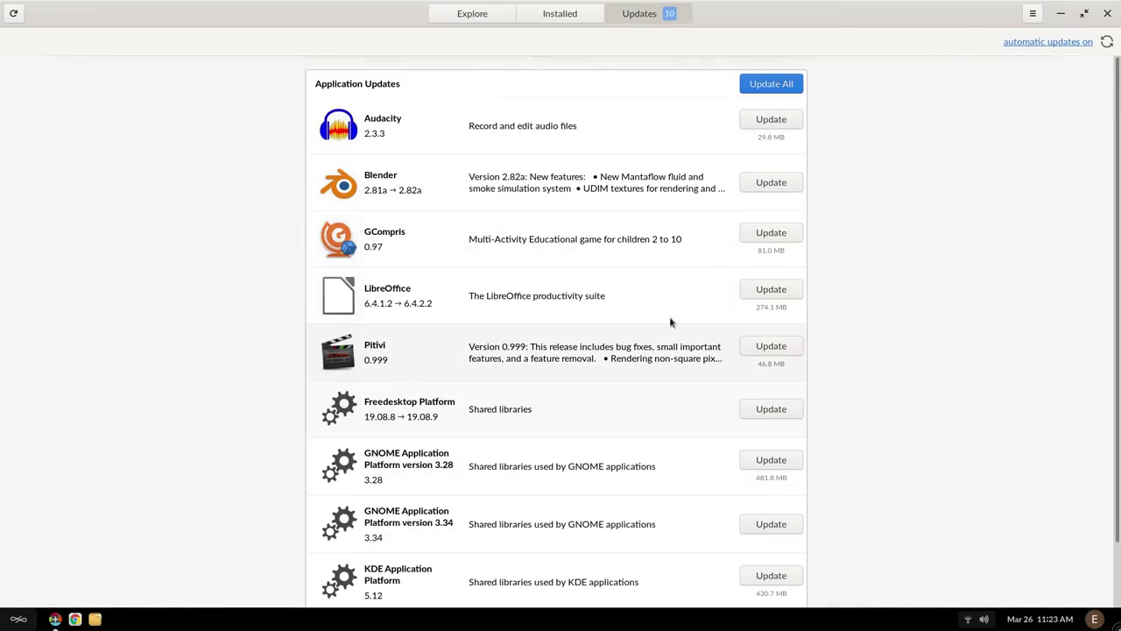
pyautogui.click(1042, 43)
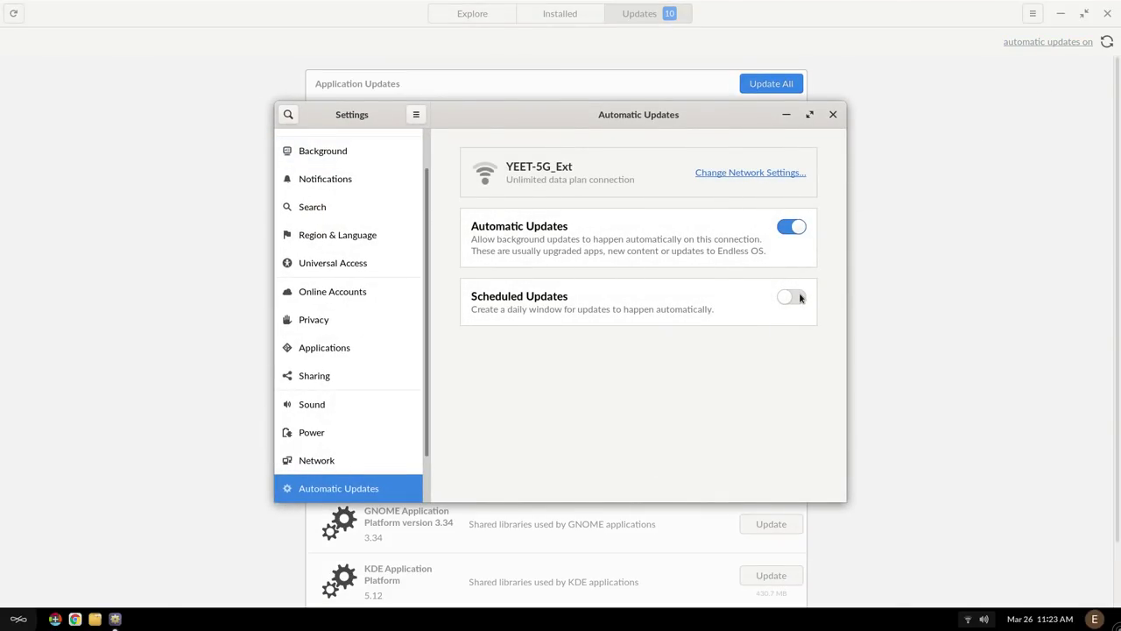
# Step: Run 'apt search nvidia' in a terminal and scroll through the NVIDIA package results
pyautogui.click(833, 114)
pyautogui.hotkey('ctrl', 'alt', 't')
pyautogui.write('apt search nvidia')
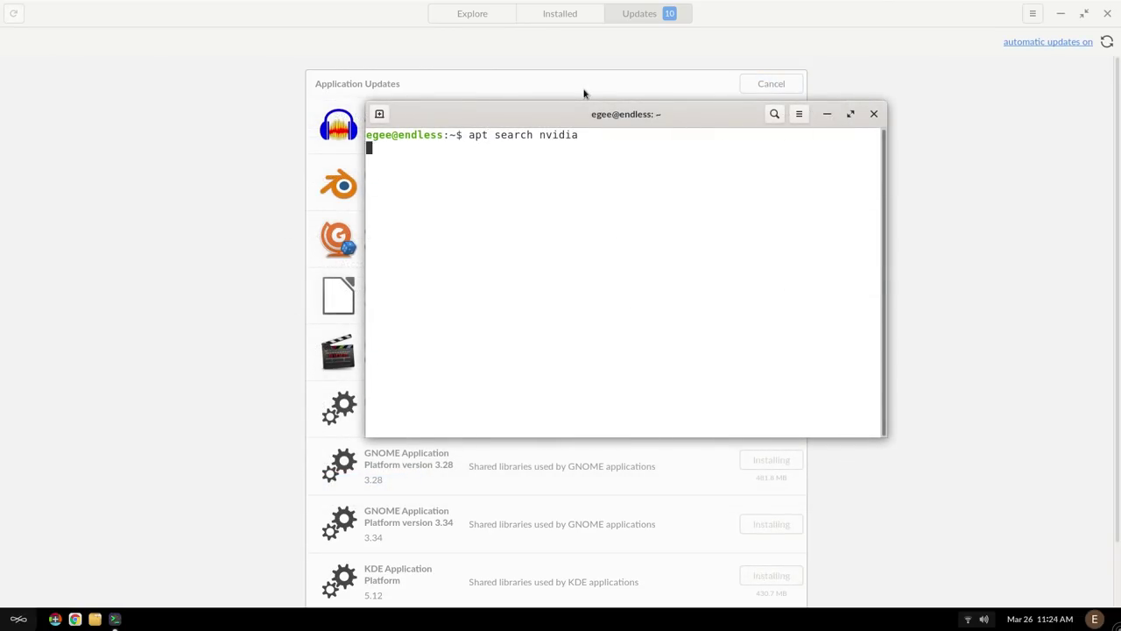
pyautogui.press('Return')
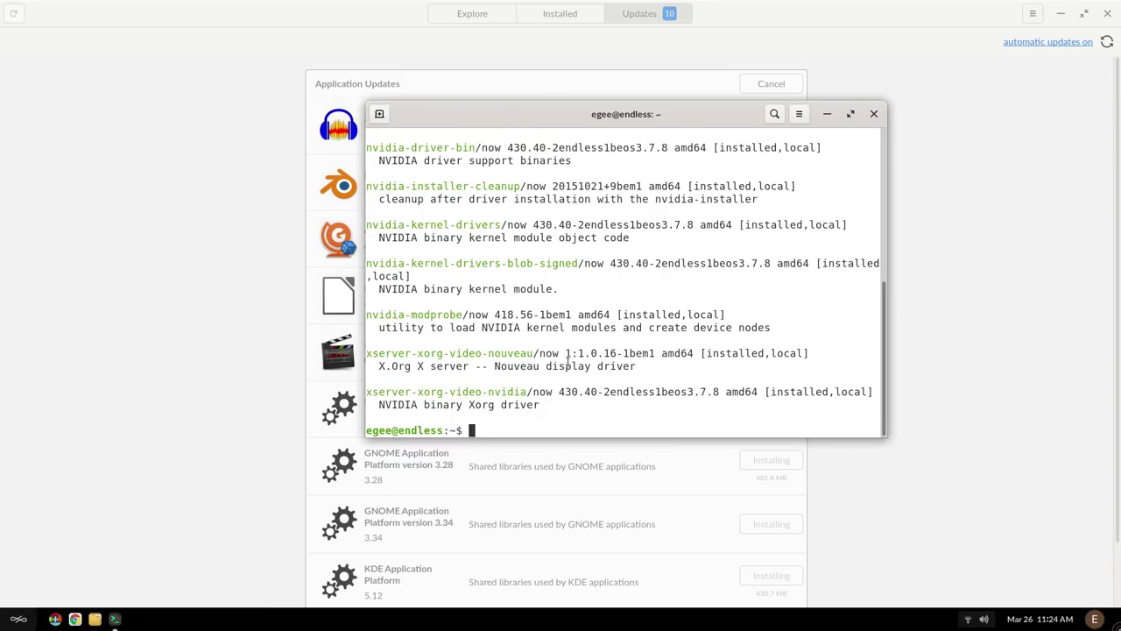
pyautogui.scroll(7, 579, 366)
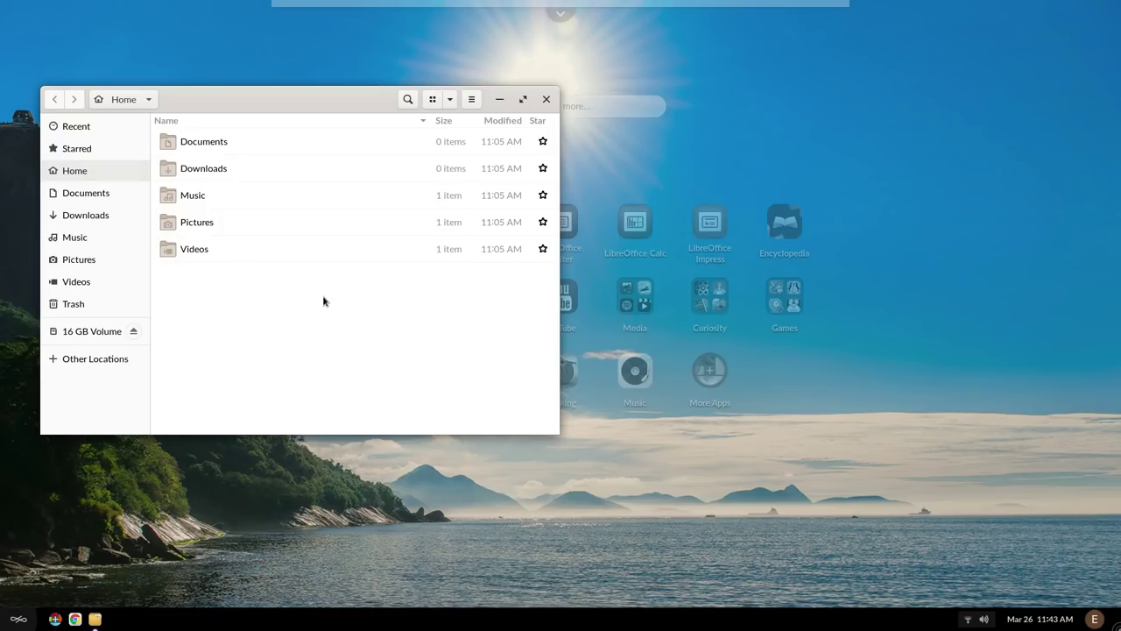
# Step: Open and eject the 16 GB Volume, then view distro-delves-repo.7z in Archive Manager
pyautogui.click(88, 331)
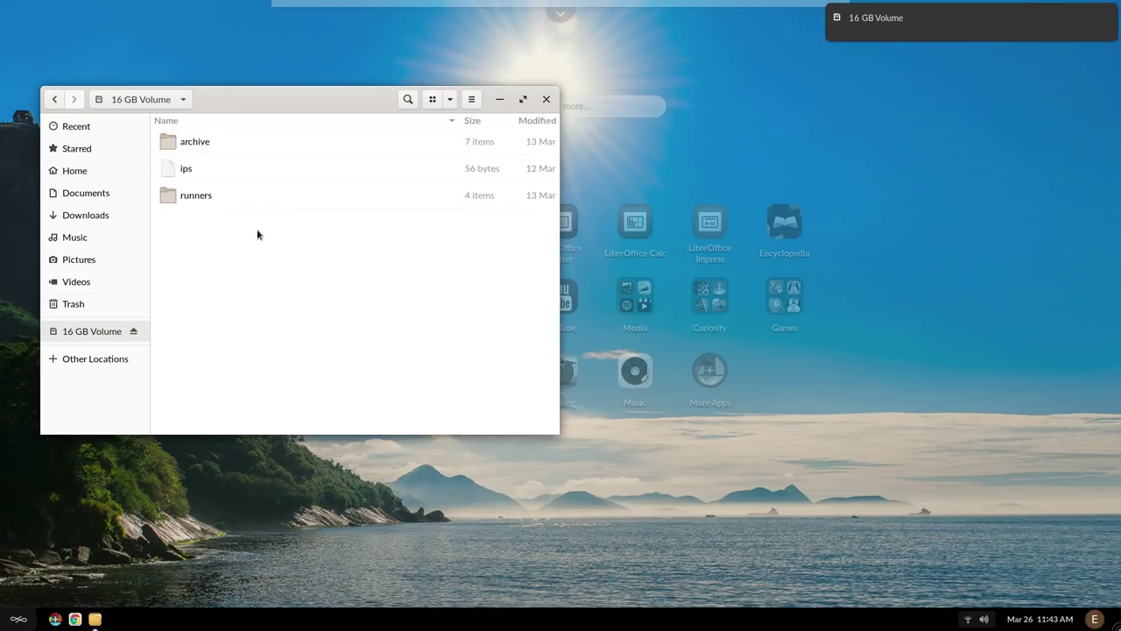
pyautogui.click(134, 332)
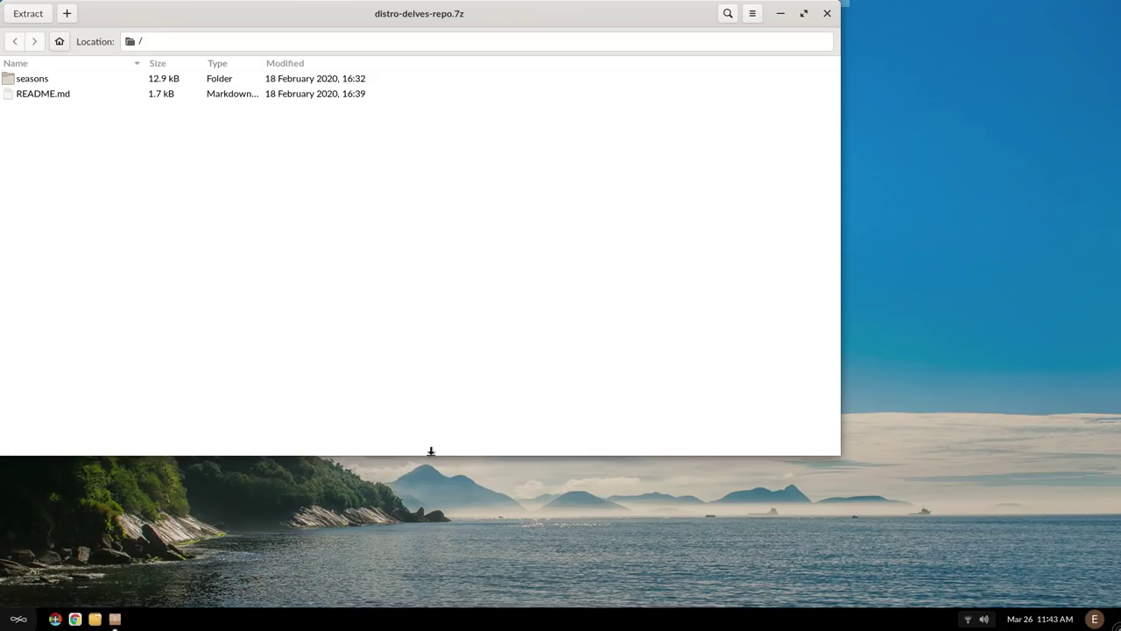
pyautogui.click(96, 619)
pyautogui.doubleClick(211, 175)
pyautogui.hotkey('alt', 'Tab')
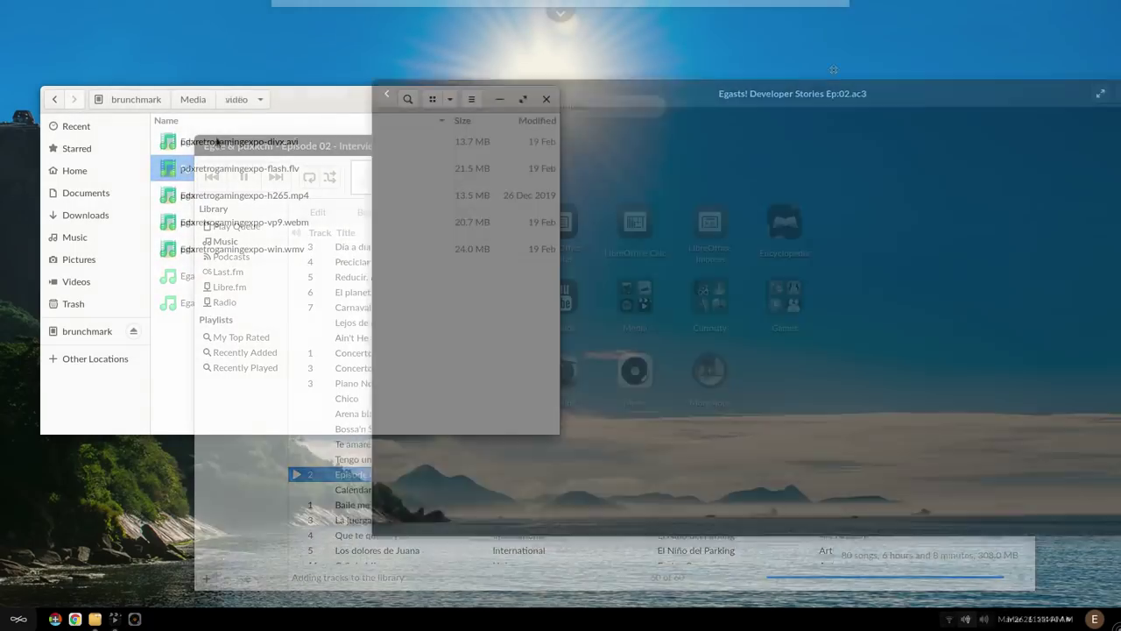
# Step: Play pdxretrogamingexpo-vp9.webm in VLC, restart it near the beginning, then open the wmv version
pyautogui.click(216, 139)
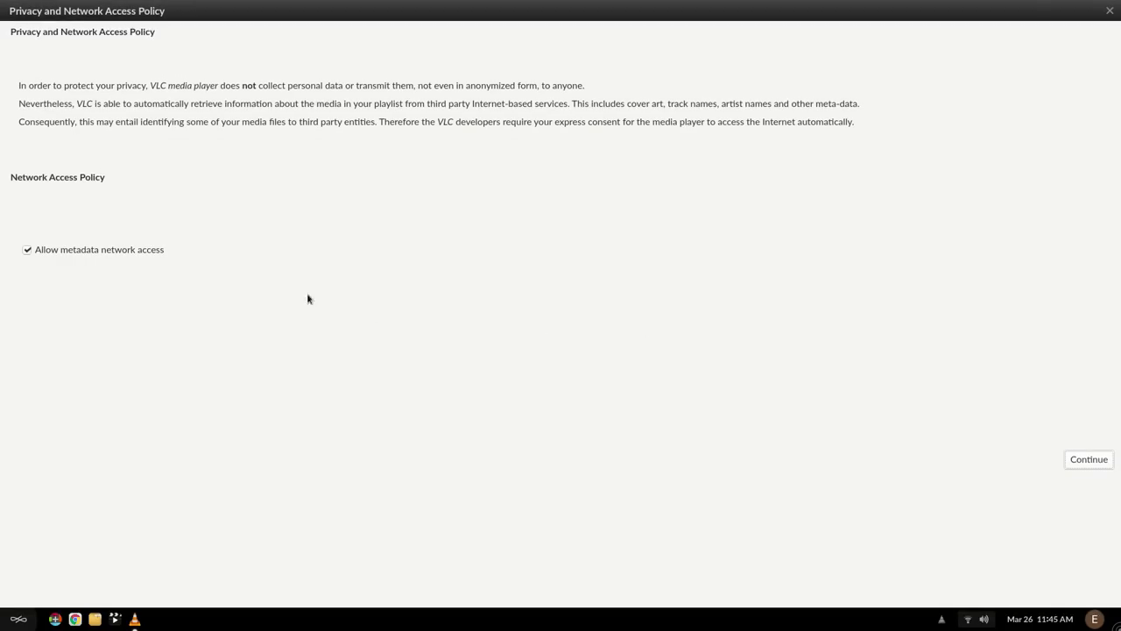
pyautogui.press('Tab')
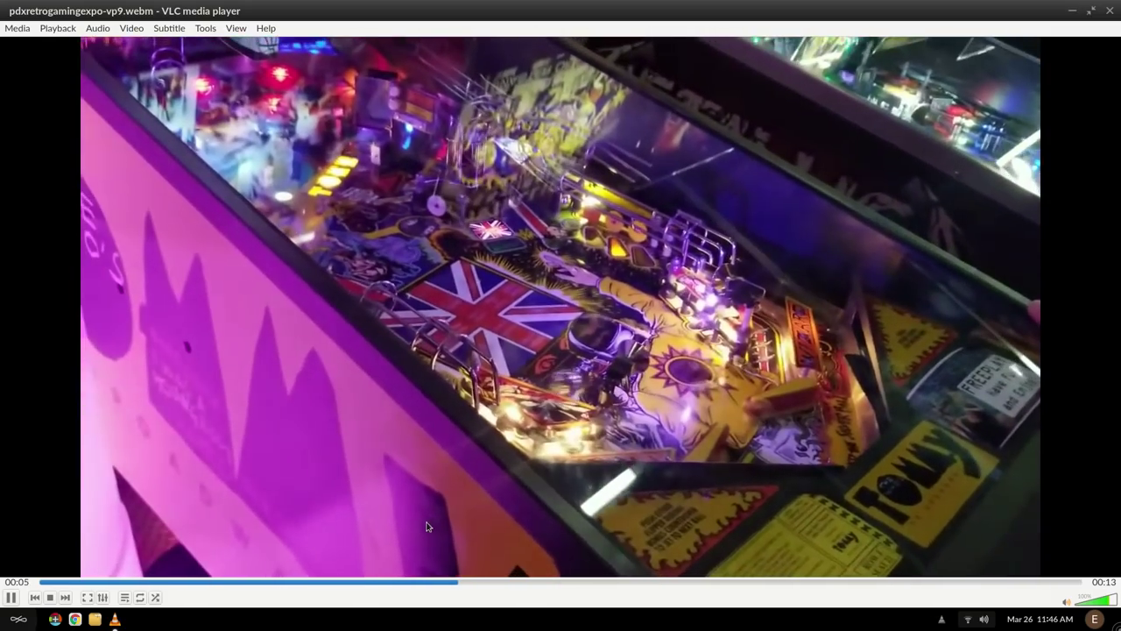
pyautogui.click(48, 582)
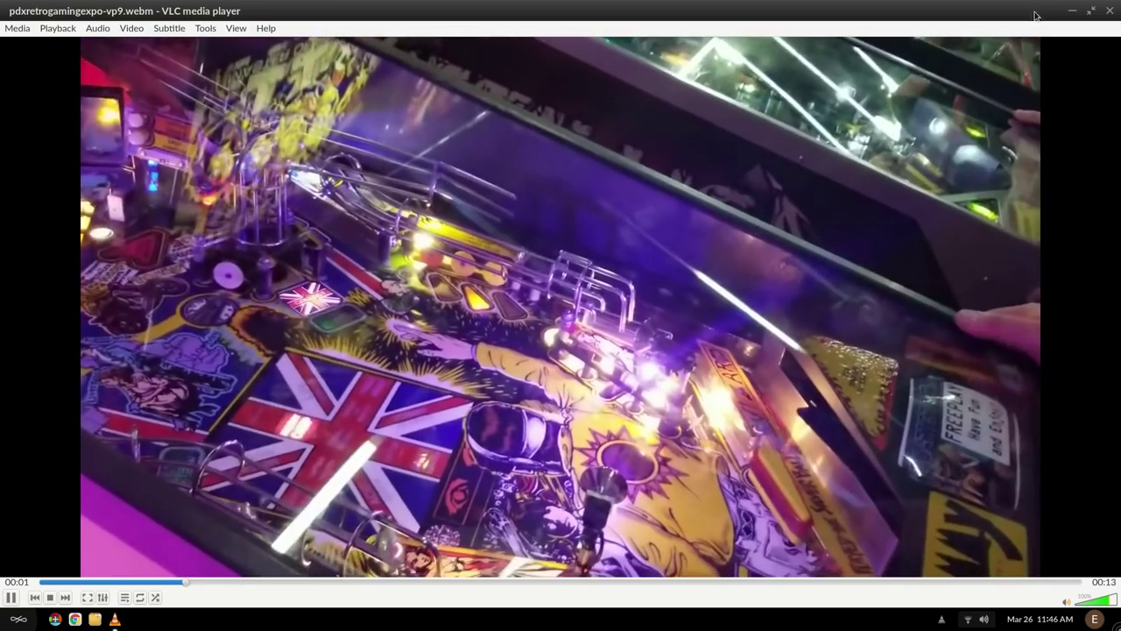
pyautogui.click(1110, 10)
pyautogui.doubleClick(367, 254)
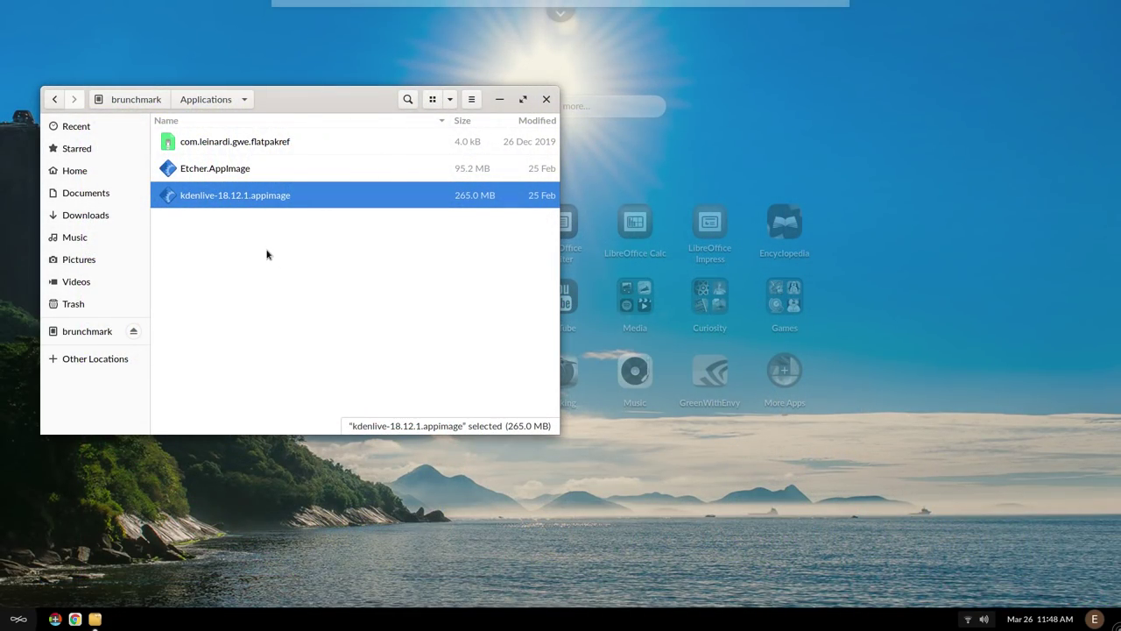
# Step: Launch Etcher.AppImage, place its window at the upper right, and refocus the Applications folder
pyautogui.click(267, 254)
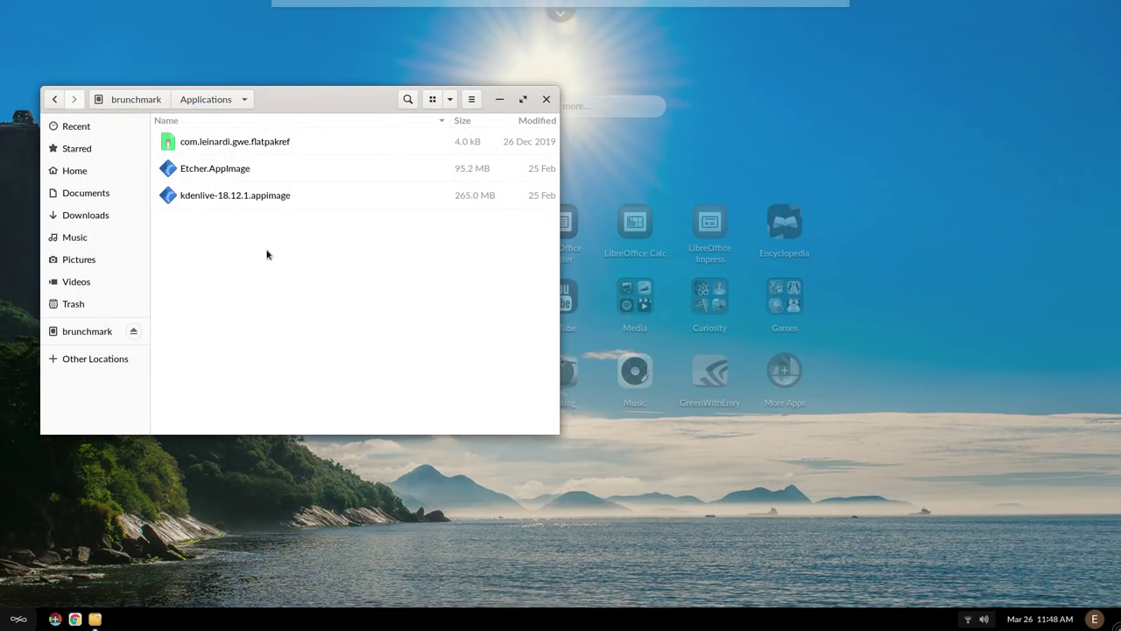
pyautogui.rightClick(273, 248)
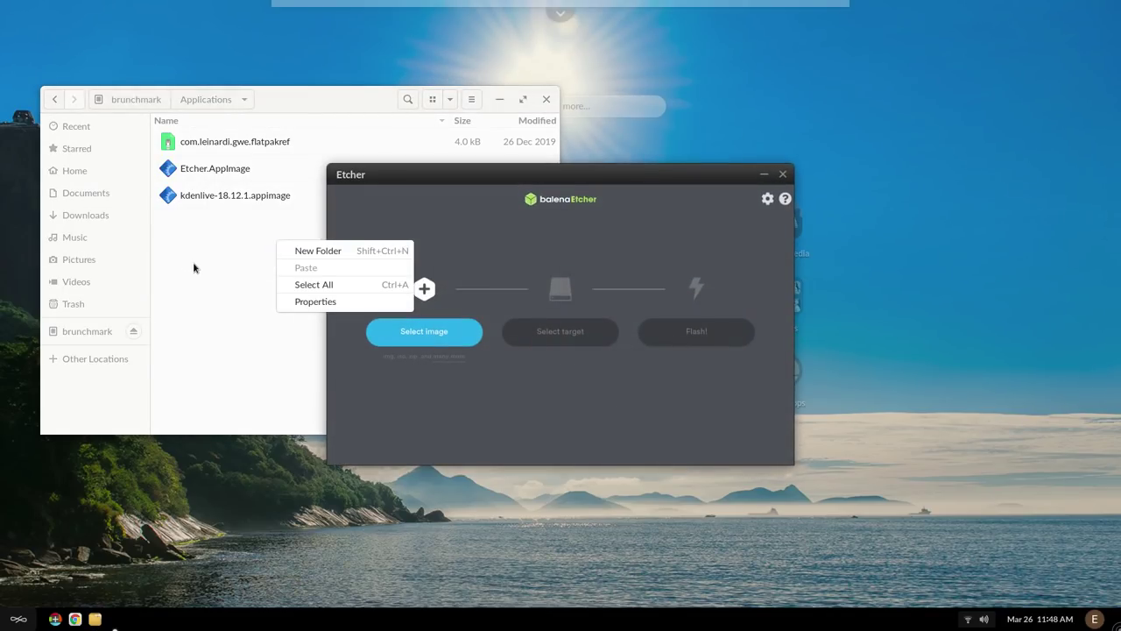
pyautogui.moveTo(591, 178); pyautogui.dragTo(875, 68)
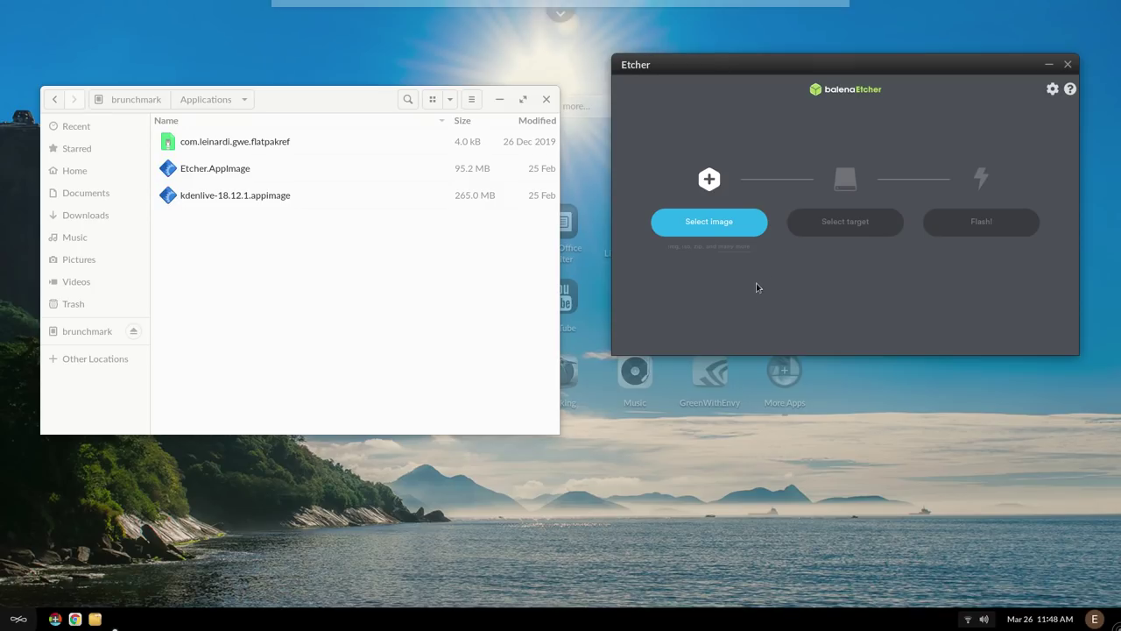
pyautogui.click(281, 273)
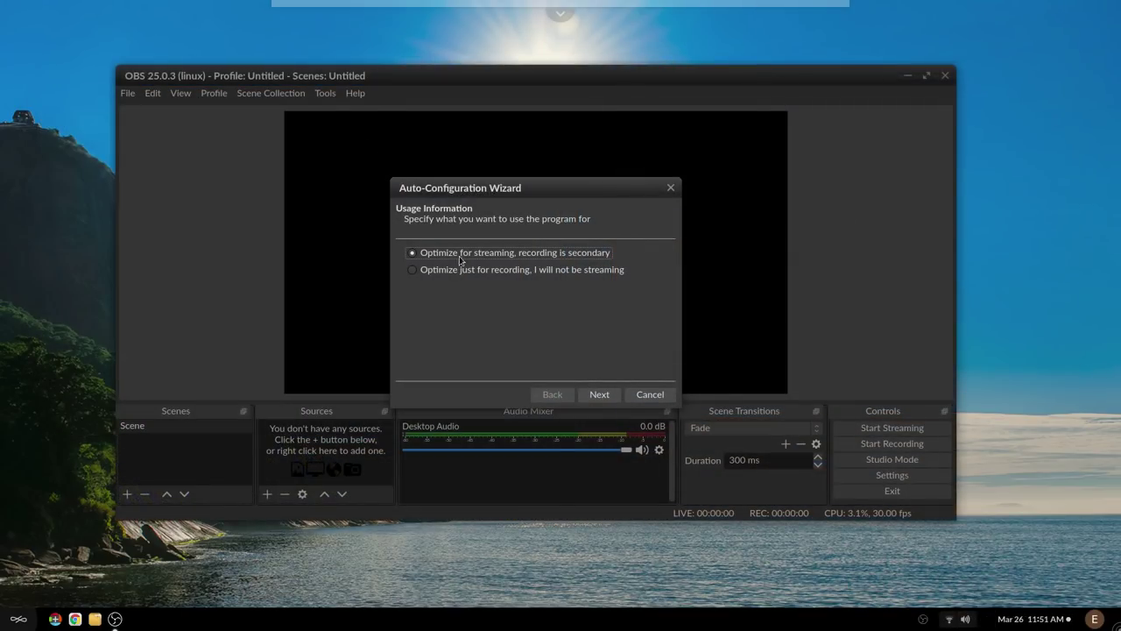
# Step: Optimize OBS just for recording and run the wizard's settings tests, then open file sharing options
pyautogui.click(467, 272)
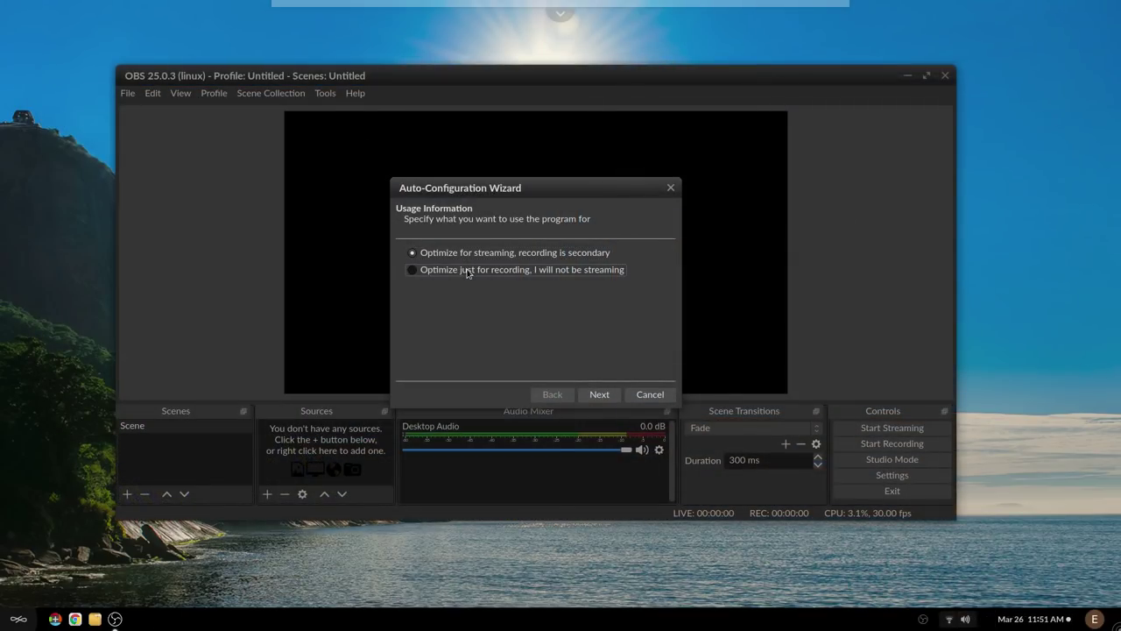
pyautogui.click(600, 395)
pyautogui.click(613, 394)
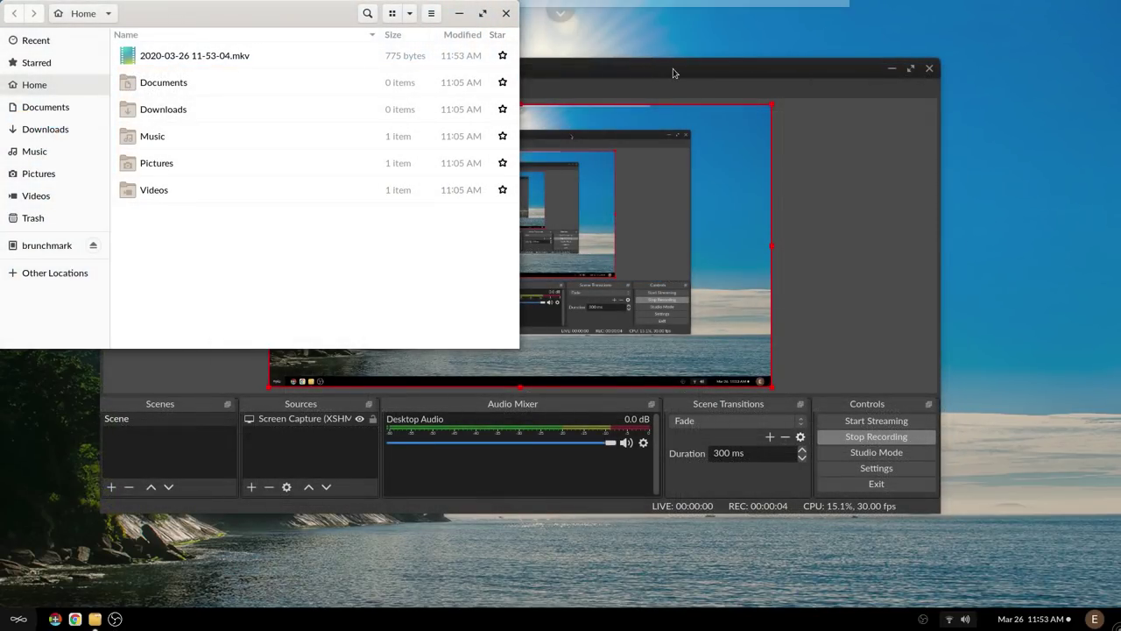
pyautogui.click(673, 69)
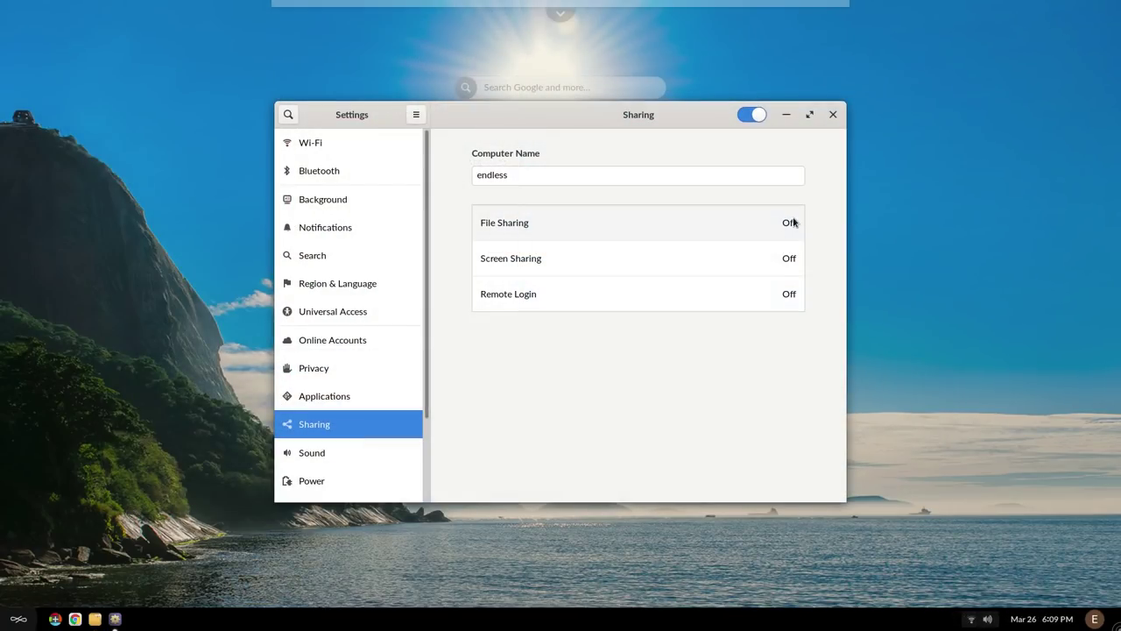
pyautogui.click(791, 221)
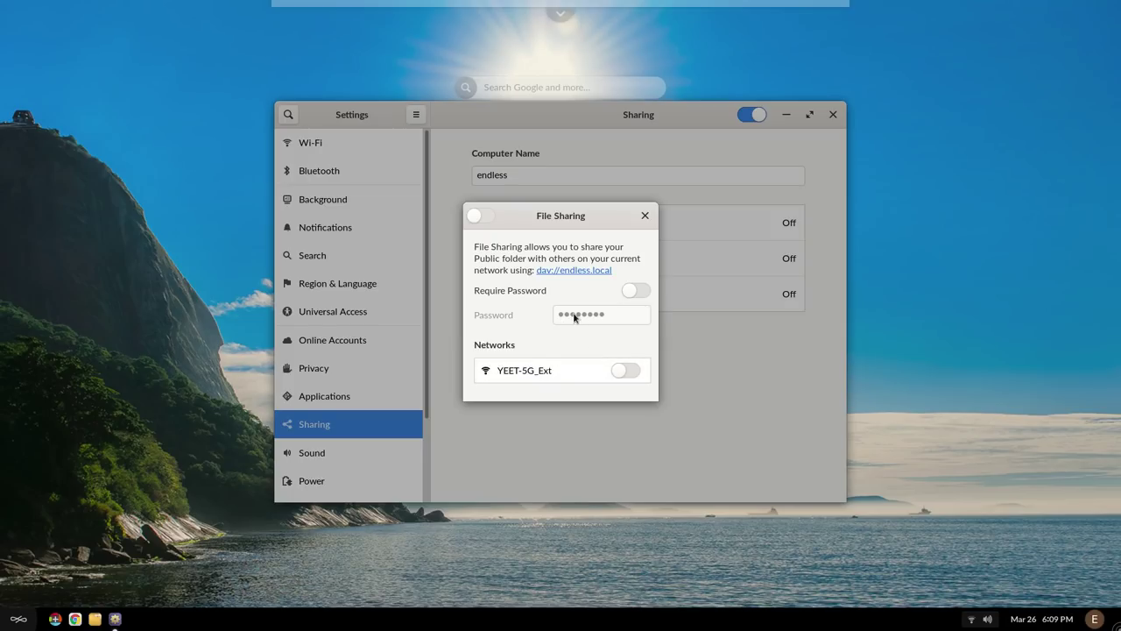
# Step: Turn on Require Password for file sharing, then open the public files network share
pyautogui.click(632, 297)
pyautogui.click(631, 311)
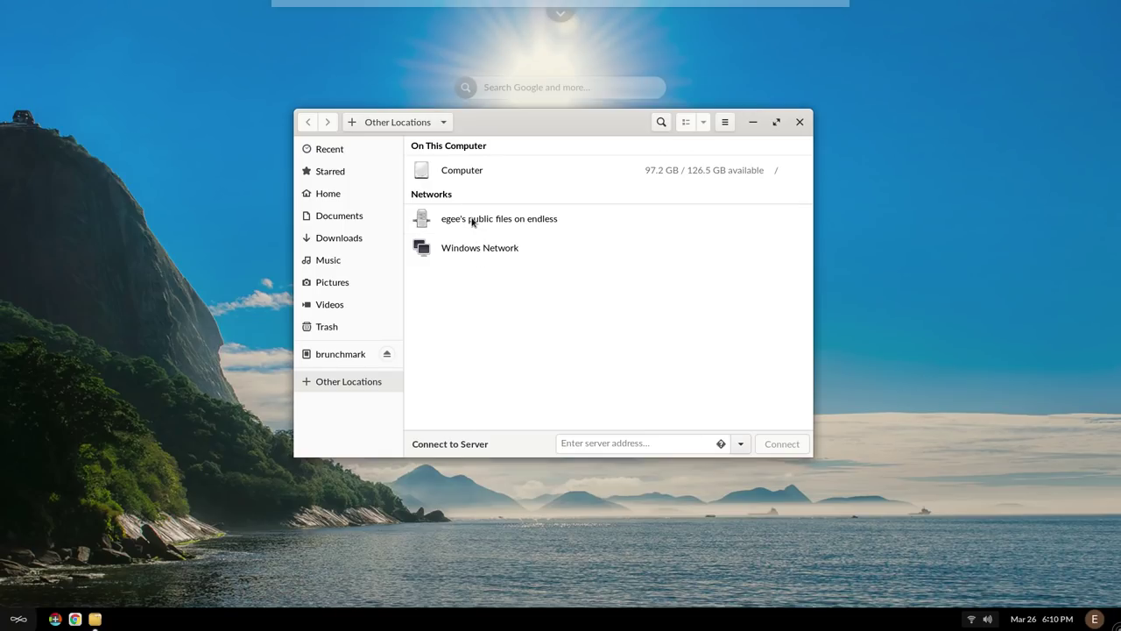
pyautogui.click(480, 249)
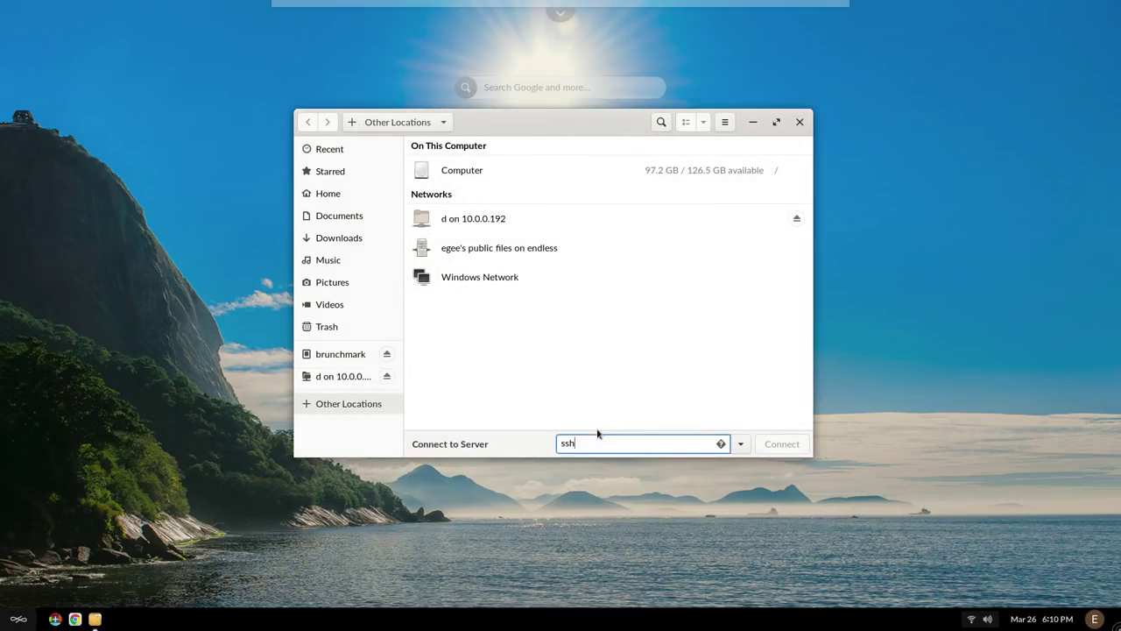
# Step: Log into 10.0.0.171 over SSH and run cd .. and ls
pyautogui.write('://10.0.0.171')
pyautogui.press('Return')
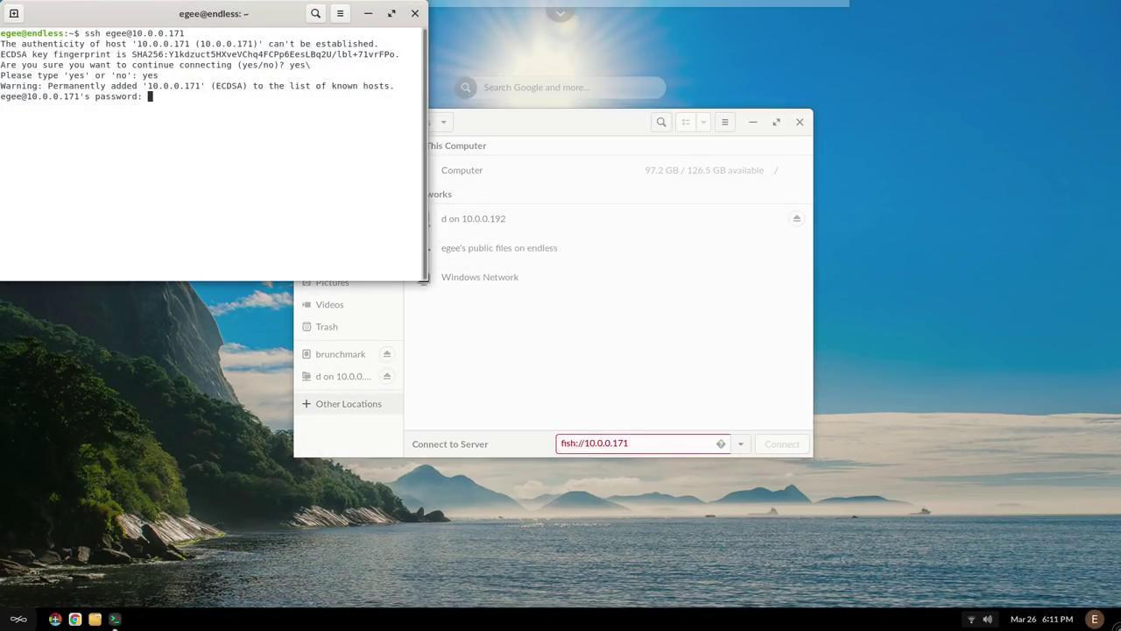
pyautogui.press('Return')
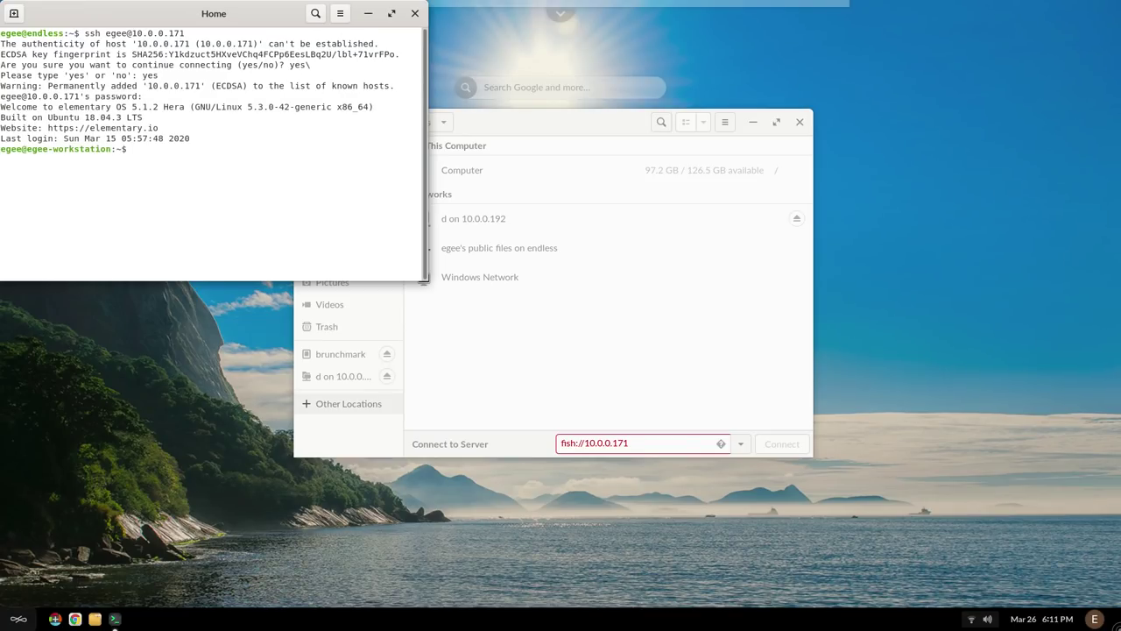
pyautogui.write('cd ..')
pyautogui.press('Return')
pyautogui.write('ls')
pyautogui.press('Return')
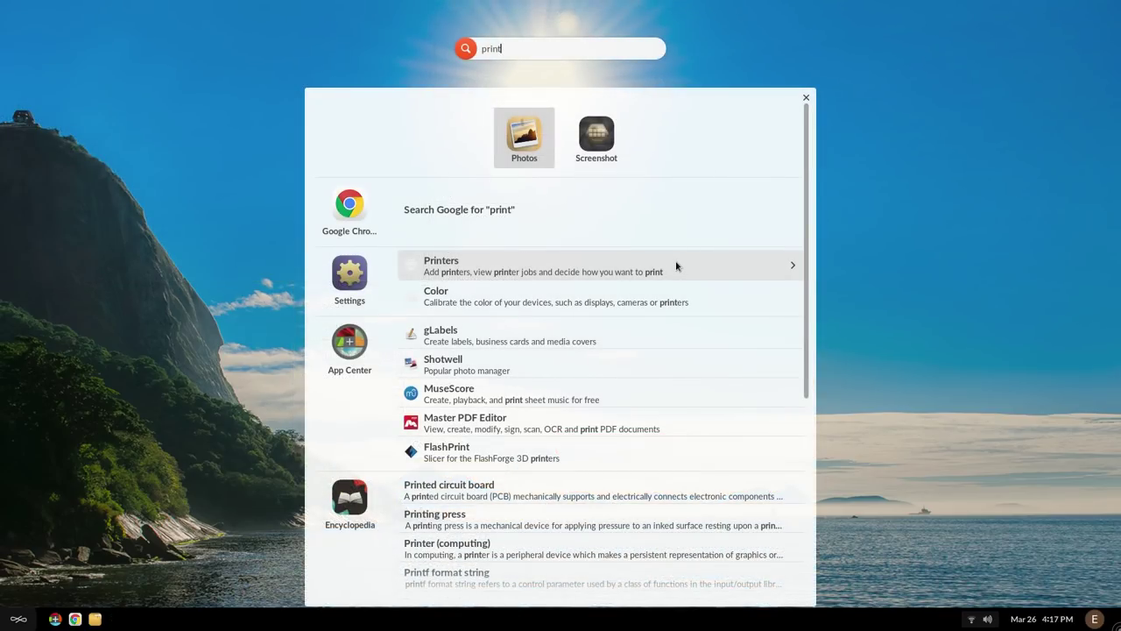
# Step: Unlock Printers settings to show the HP ENVY printer, and connect the Bluetooth Wireless Controller
pyautogui.click(675, 266)
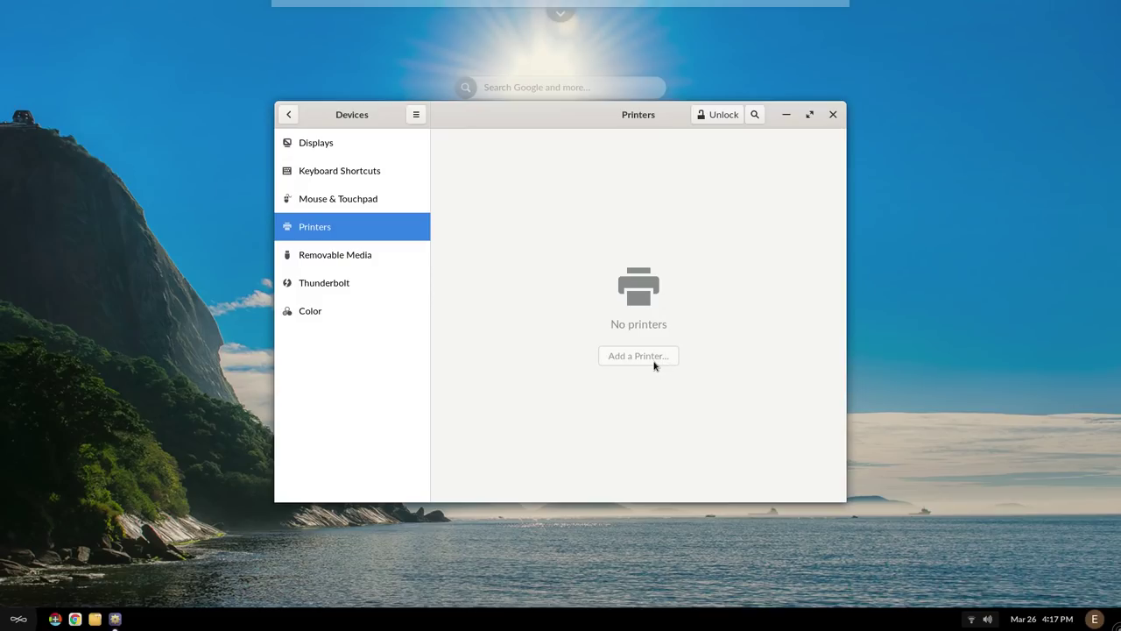
pyautogui.click(713, 114)
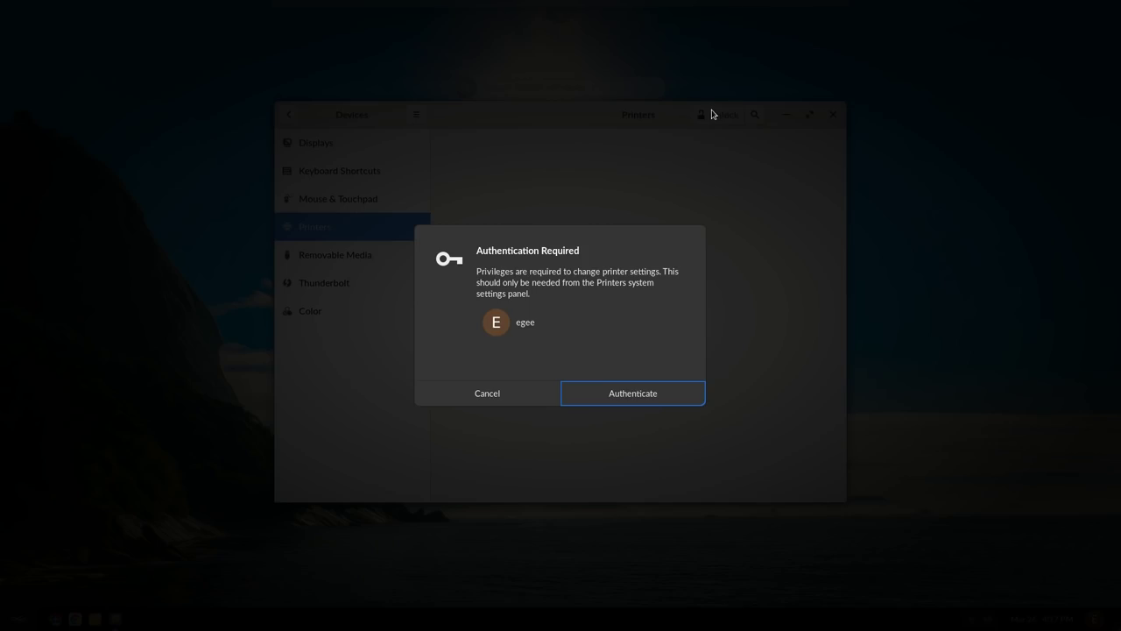
pyautogui.click(664, 401)
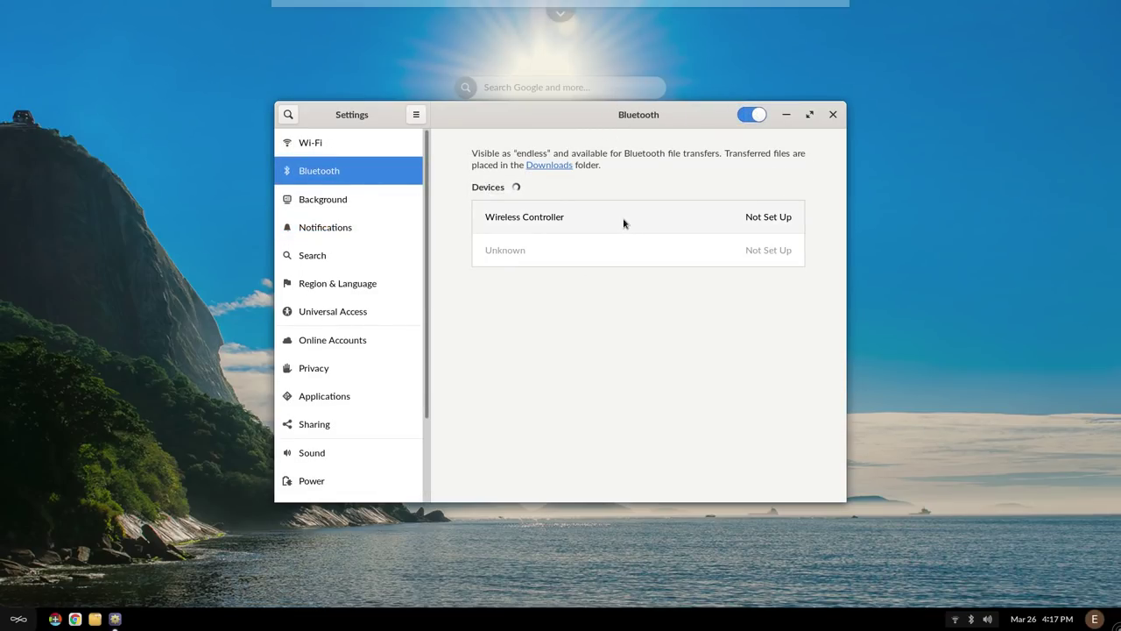
pyautogui.click(624, 223)
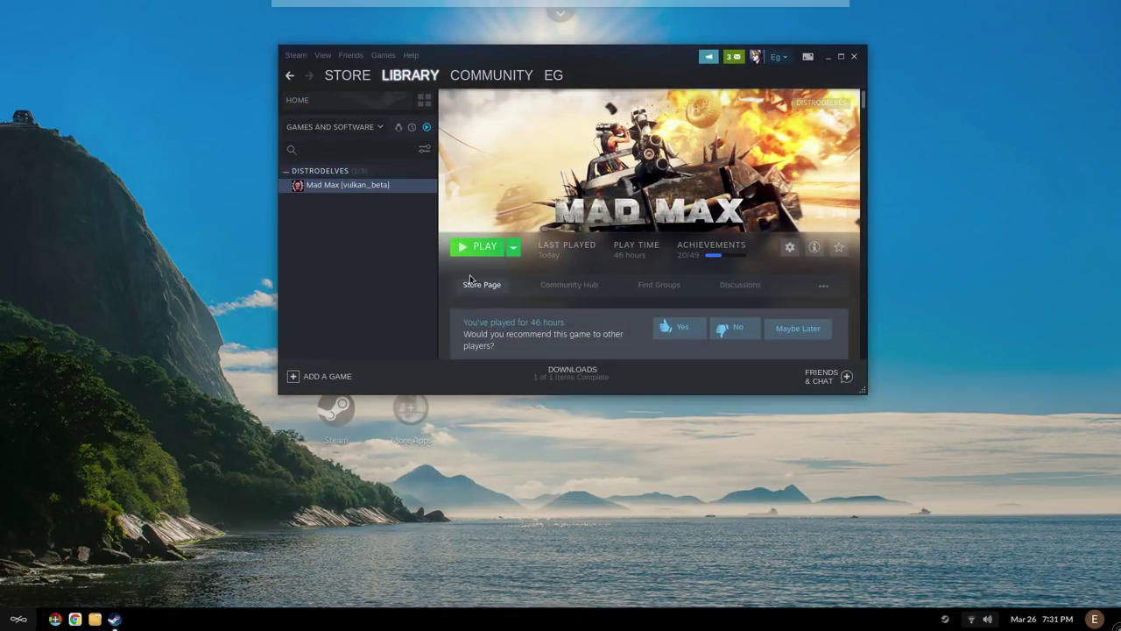
# Step: Launch Mad Max from Steam, then dismiss the 'Game crashed with signal 6' report
pyautogui.click(481, 250)
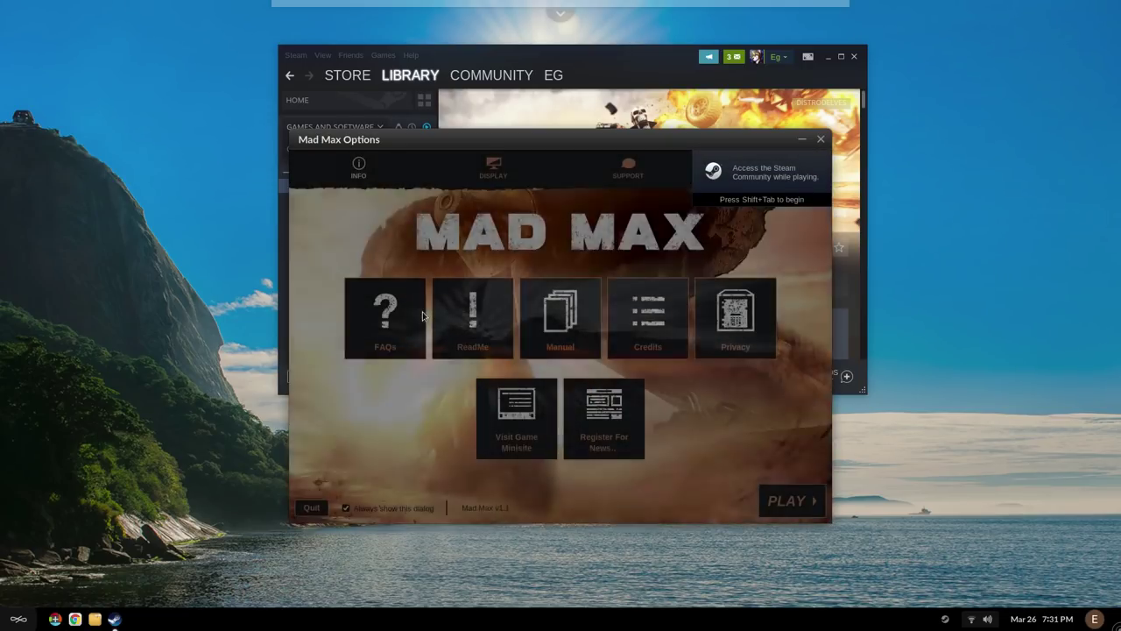
pyautogui.click(786, 492)
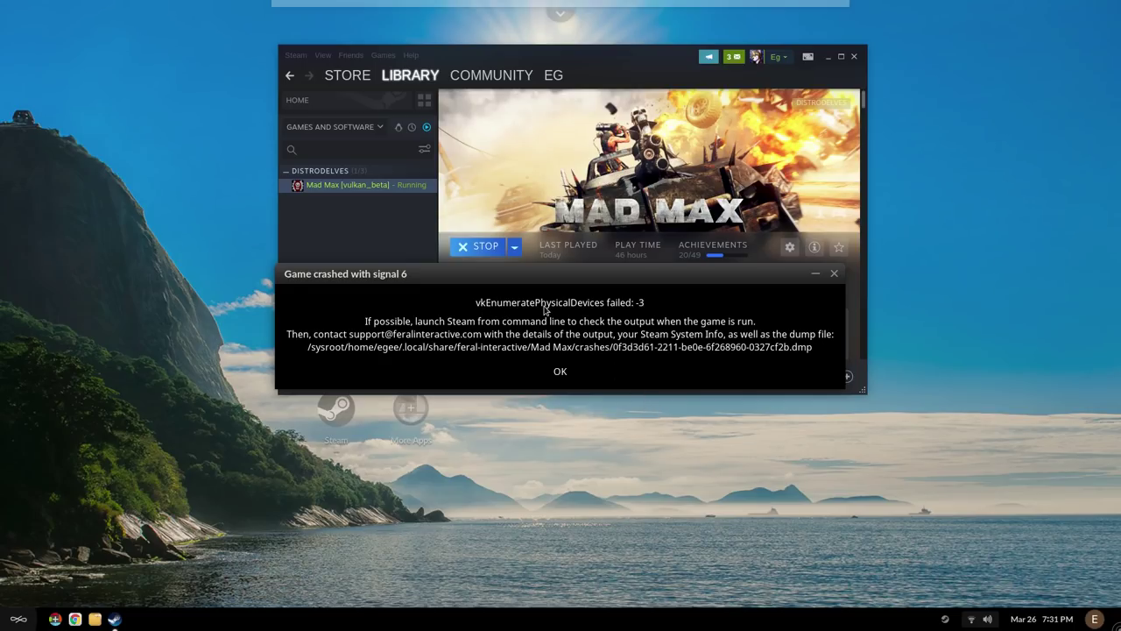
pyautogui.click(559, 373)
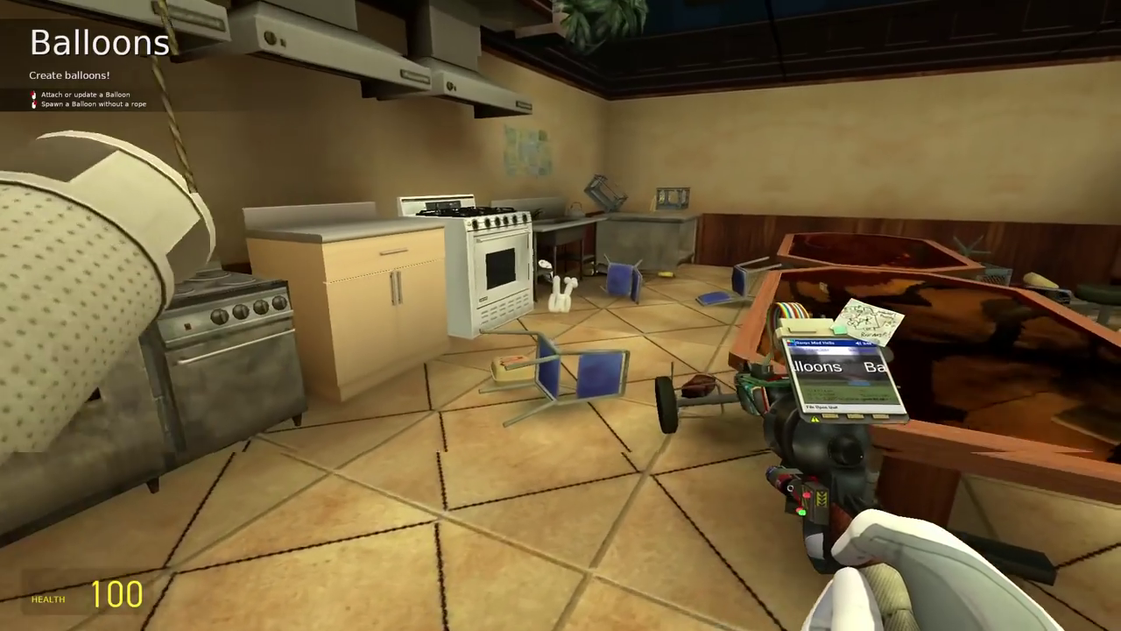
# Step: Walk around the kitchen spawning yellow balloon animals, including one attached to the white balloon animal
pyautogui.press('w')
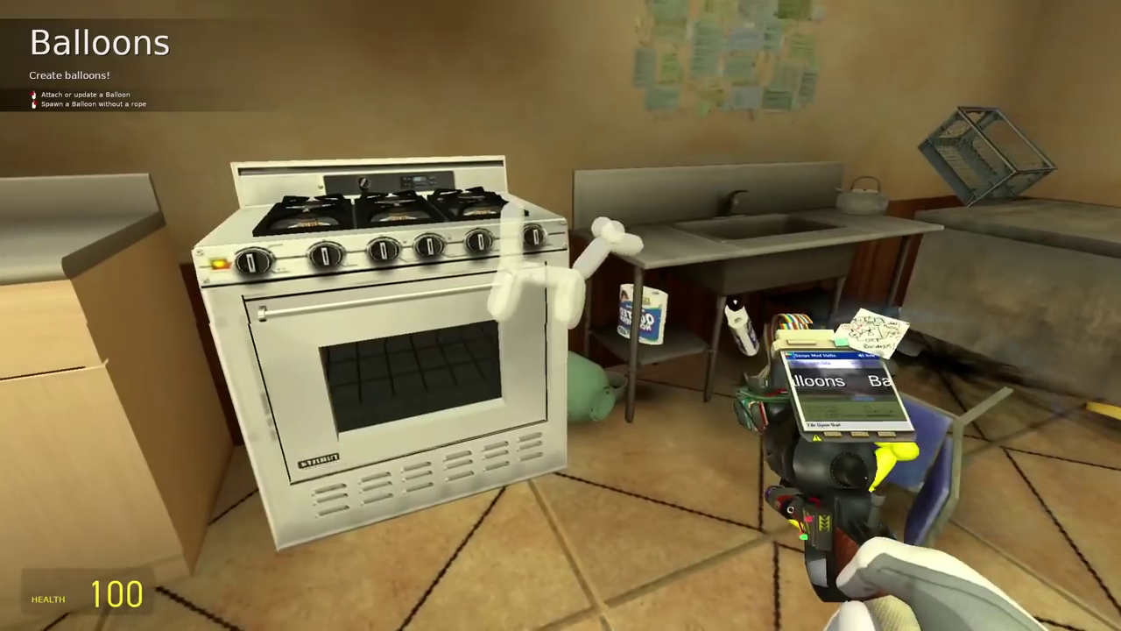
pyautogui.click(561, 315)
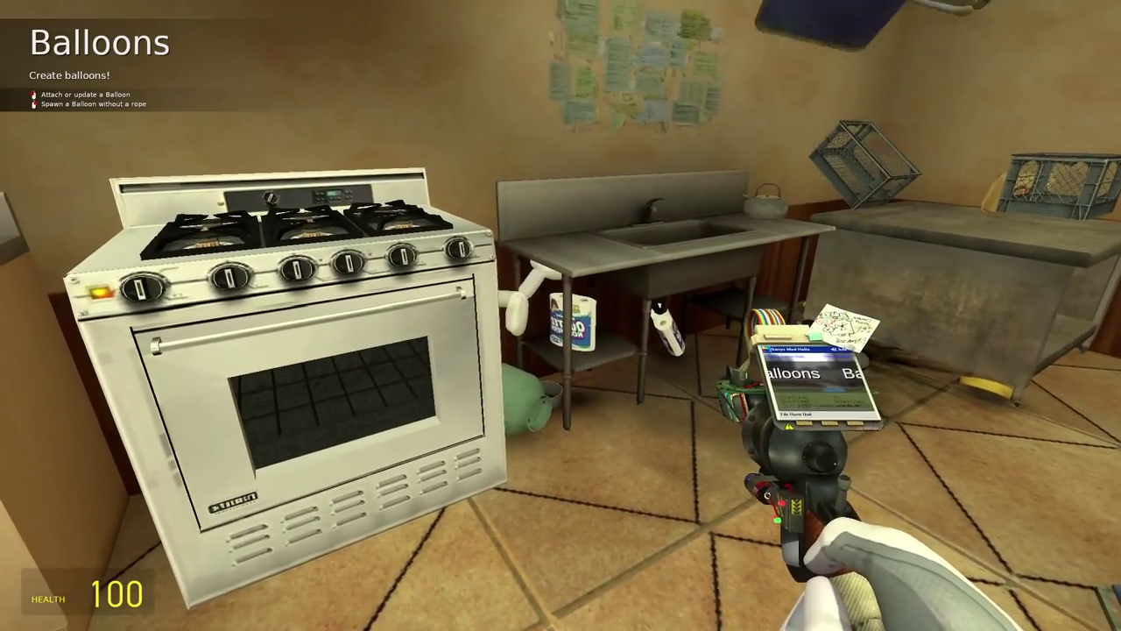
pyautogui.press('w')
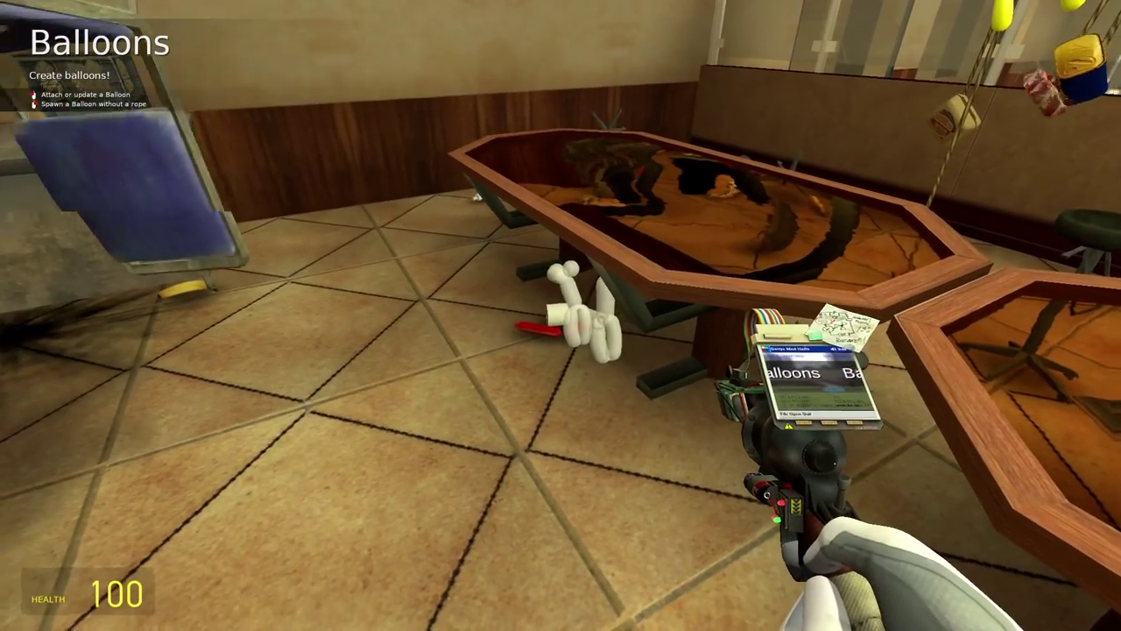
pyautogui.click(561, 315)
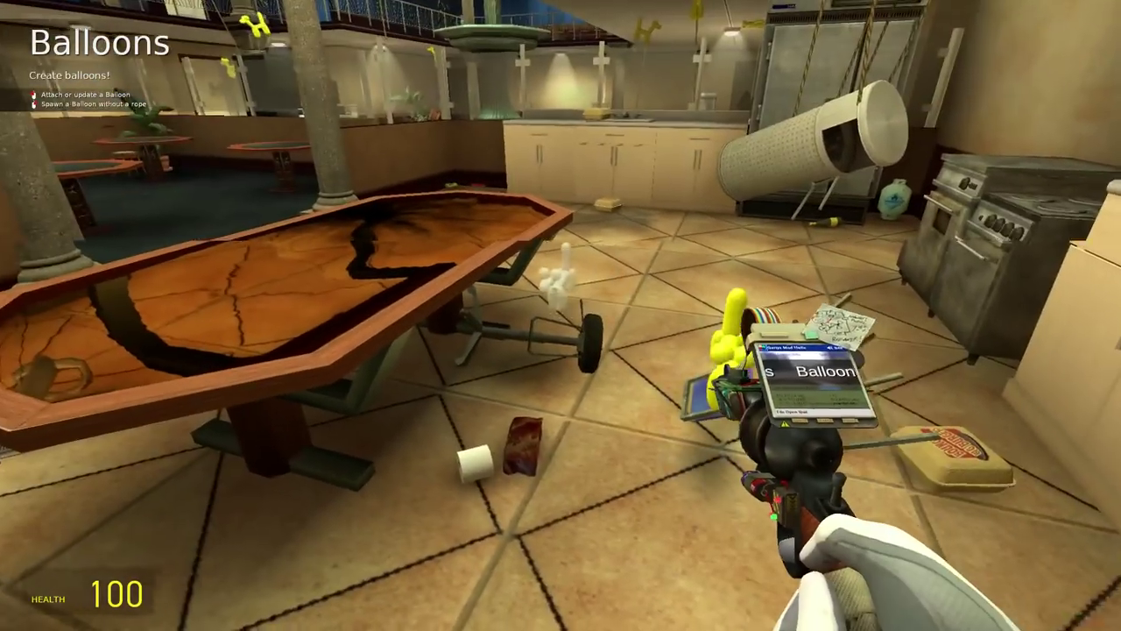
pyautogui.click(561, 316)
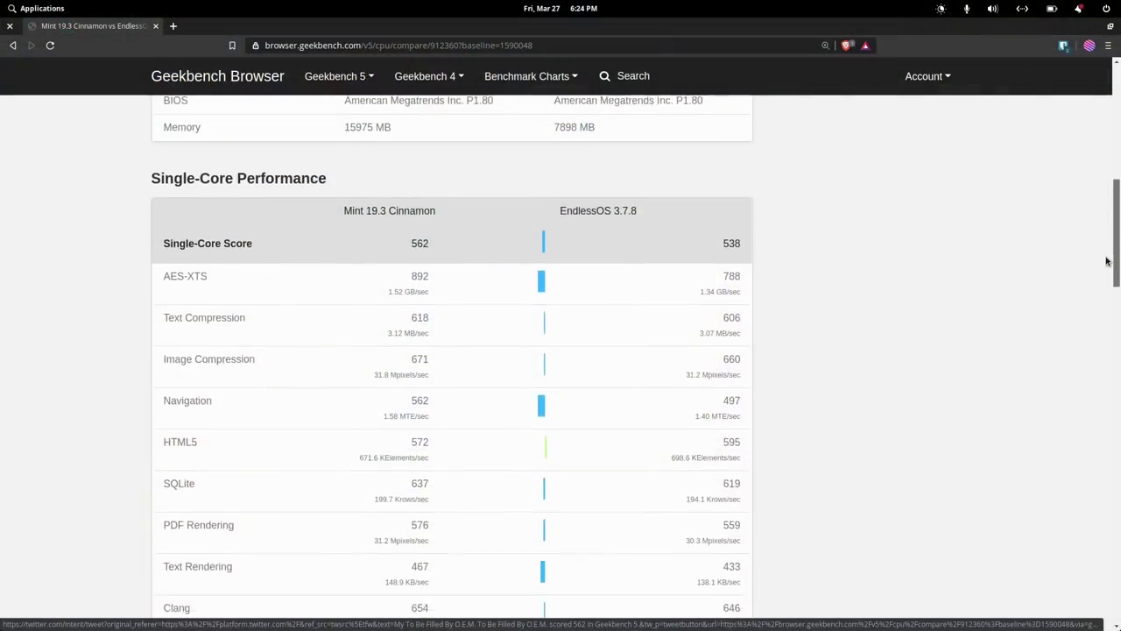
# Step: Scroll the Geekbench comparison down to the Multi-Core Performance table (1739 versus 1527)
pyautogui.scroll(-1, 1107, 268)
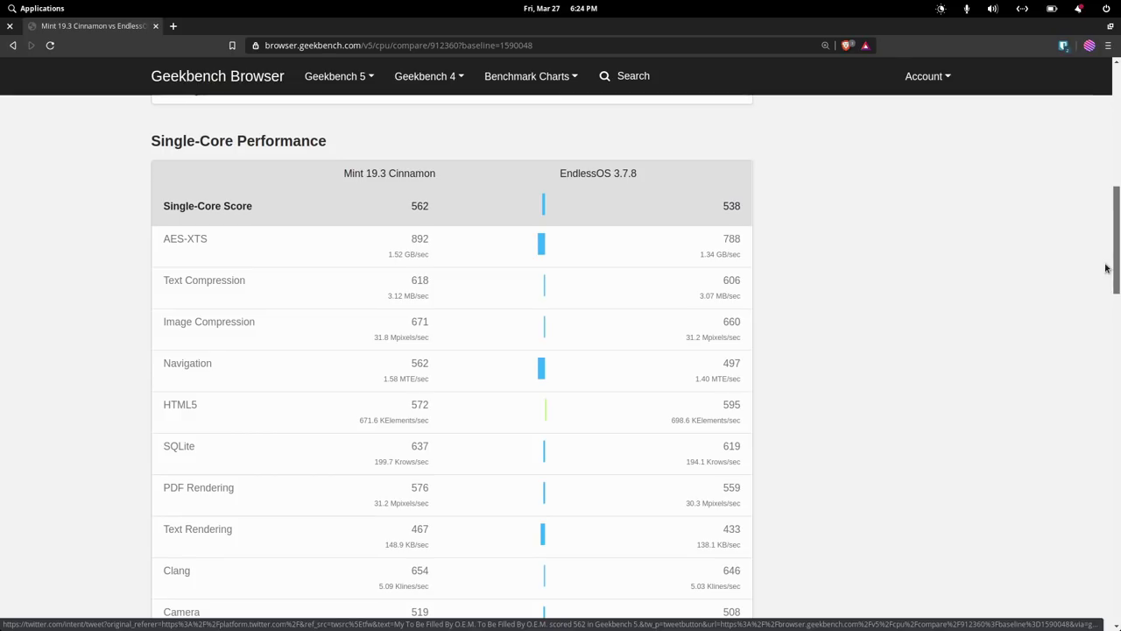
pyautogui.scroll(-12, 1106, 268)
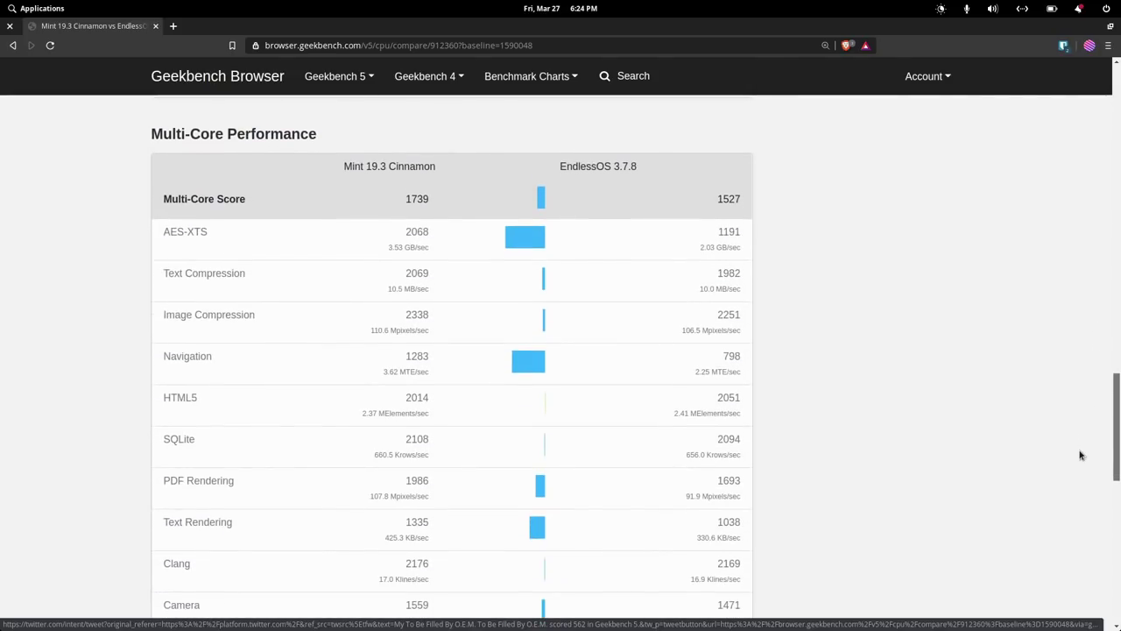
pyautogui.scroll(-10, 1081, 454)
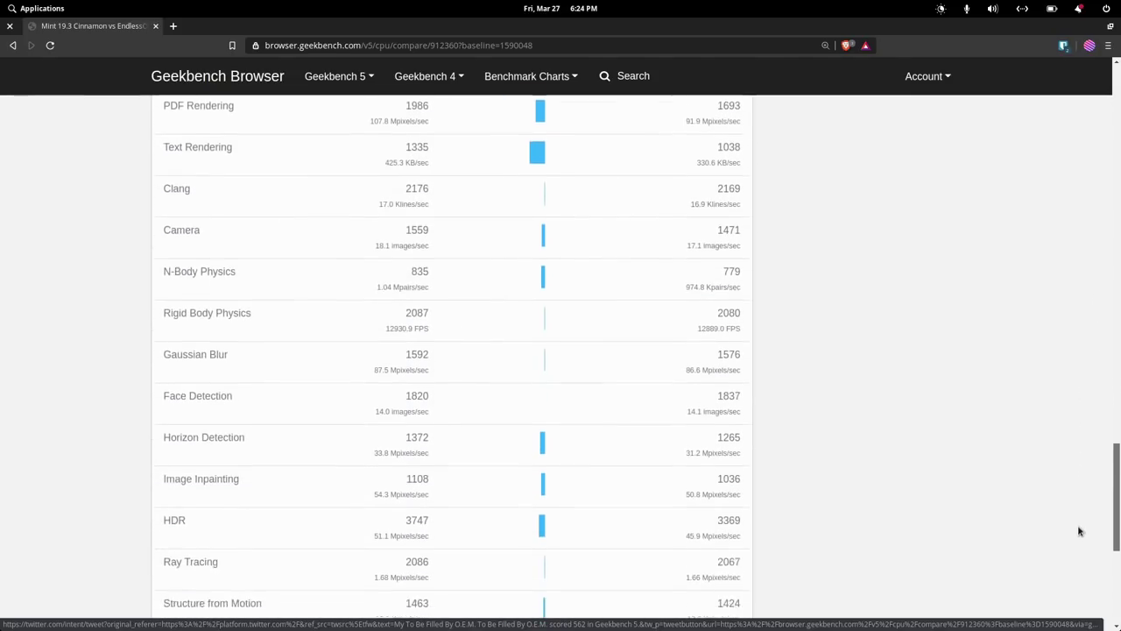
pyautogui.scroll(7, 1076, 559)
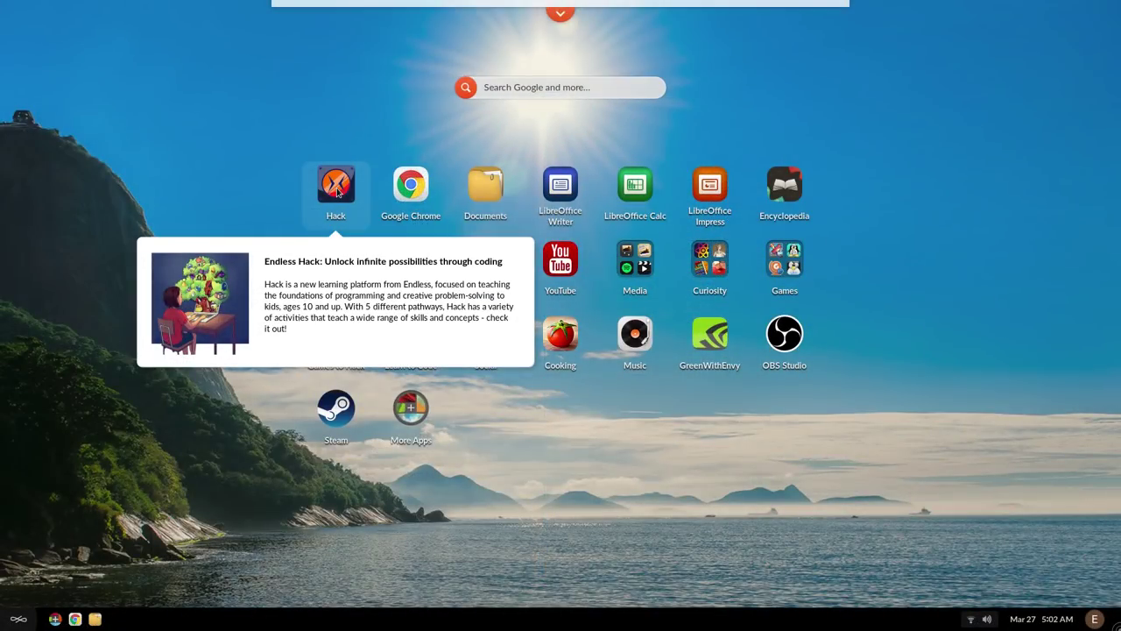
# Step: Open Hack, accept Ada's introduction, and start the Operating Systems lesson 'Command-line - Cat and Mouse'
pyautogui.click(338, 191)
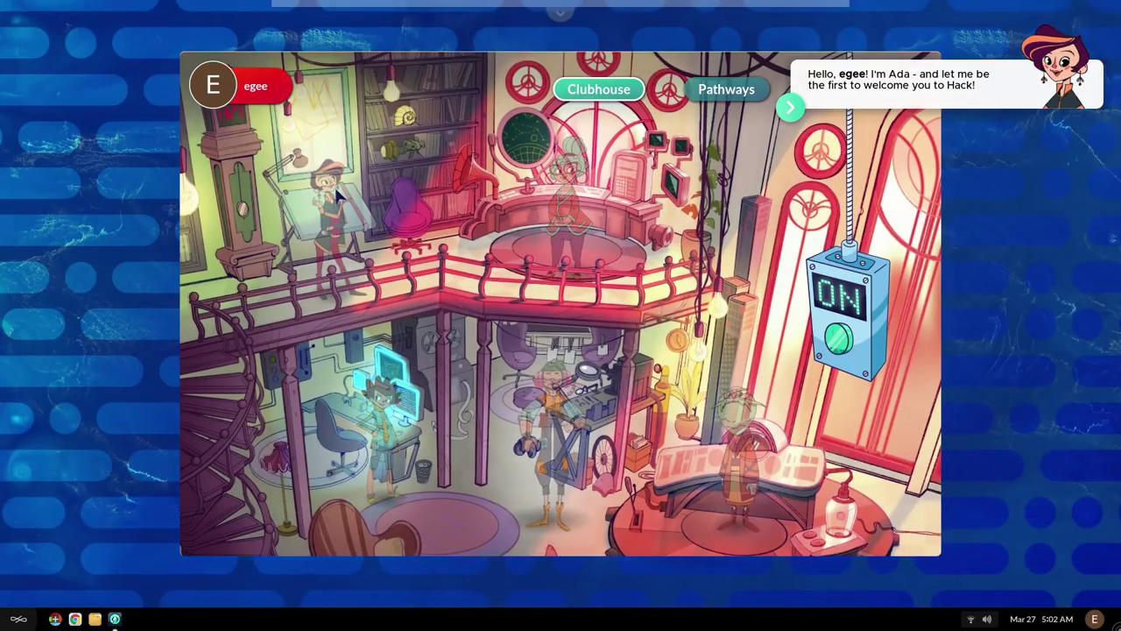
pyautogui.click(792, 109)
pyautogui.click(793, 109)
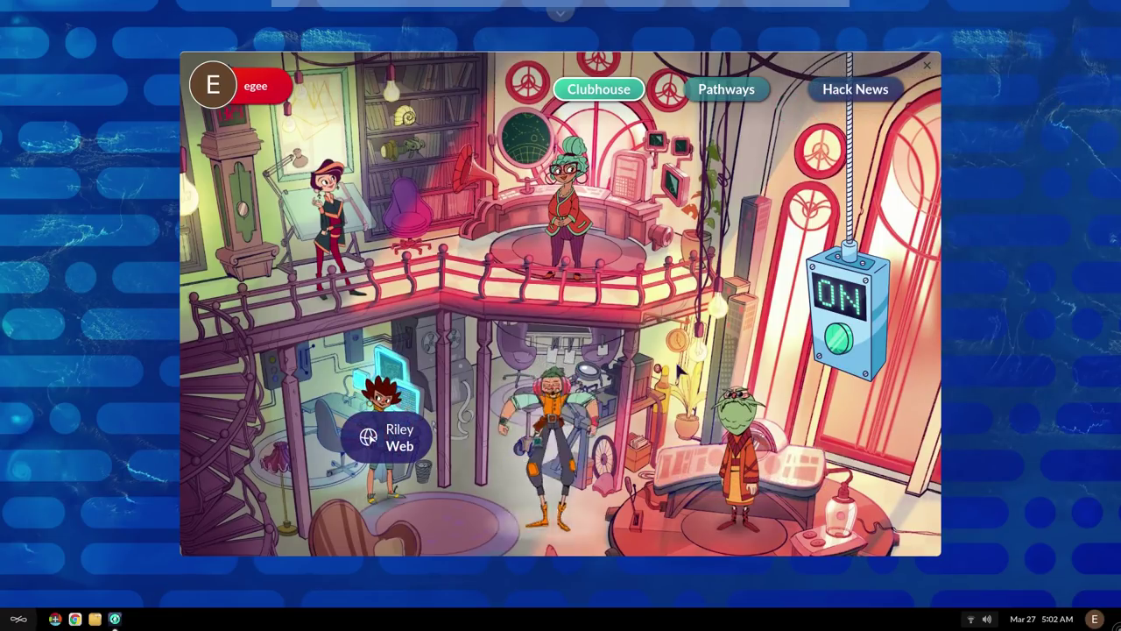
pyautogui.click(743, 417)
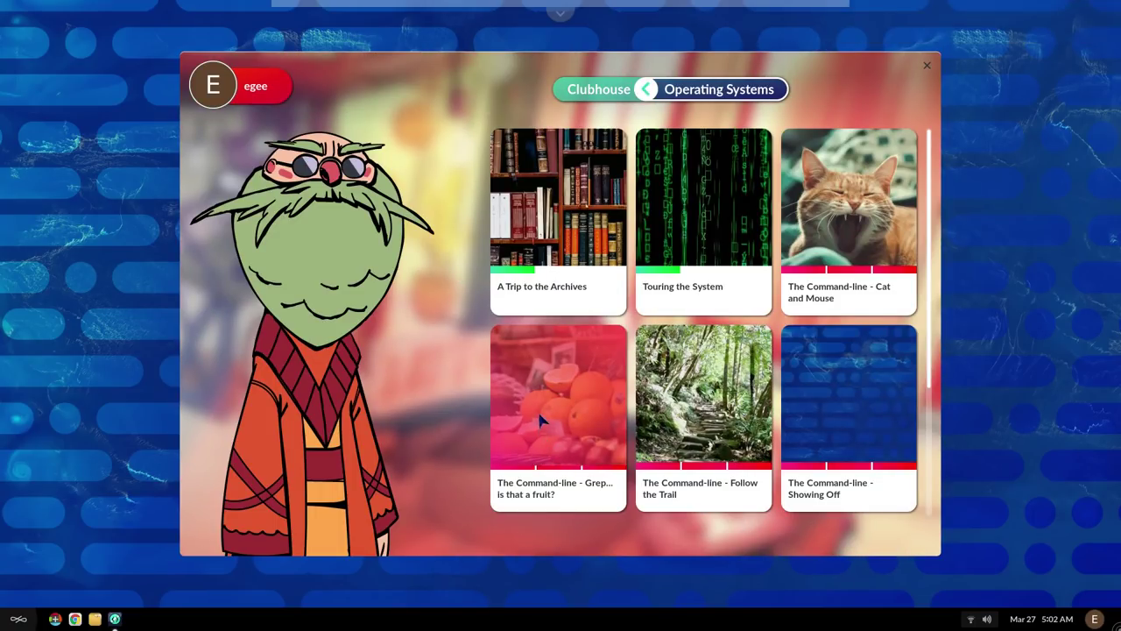
pyautogui.moveTo(856, 215)
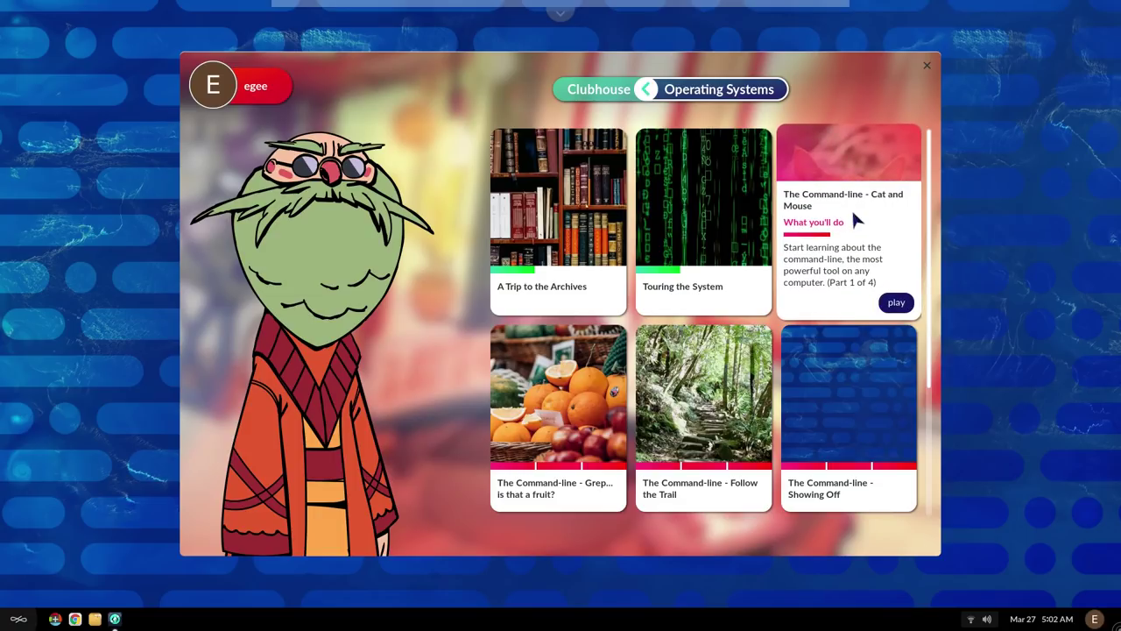
pyautogui.click(895, 303)
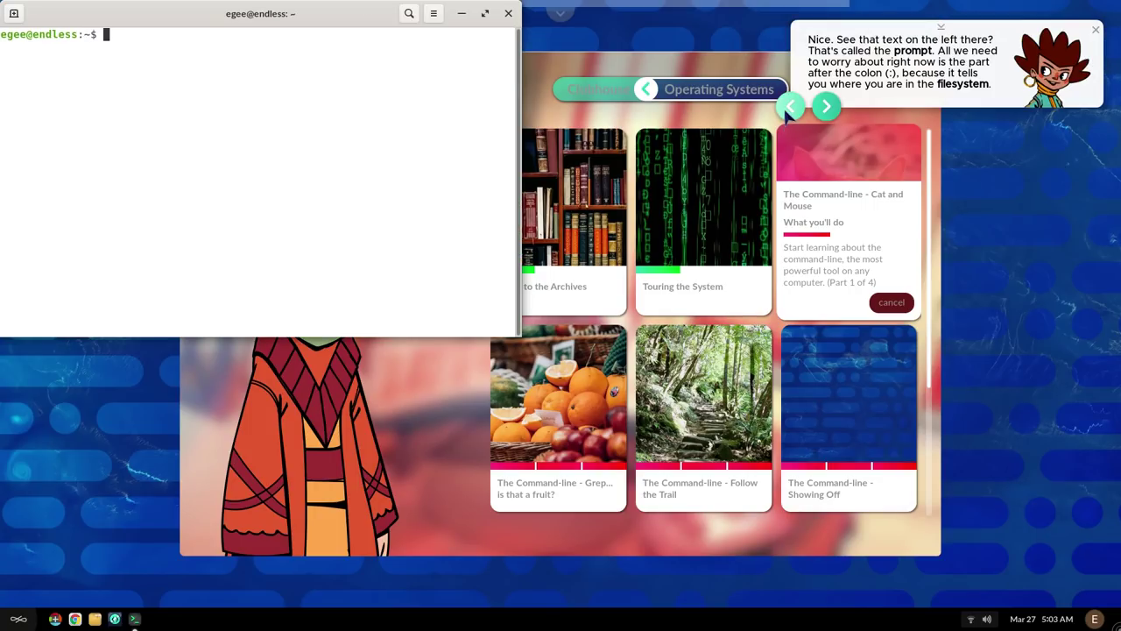
# Step: Go through Ada's terminal tips and run ls to list the home folder
pyautogui.click(827, 126)
pyautogui.click(827, 126)
pyautogui.click(828, 124)
pyautogui.click(827, 121)
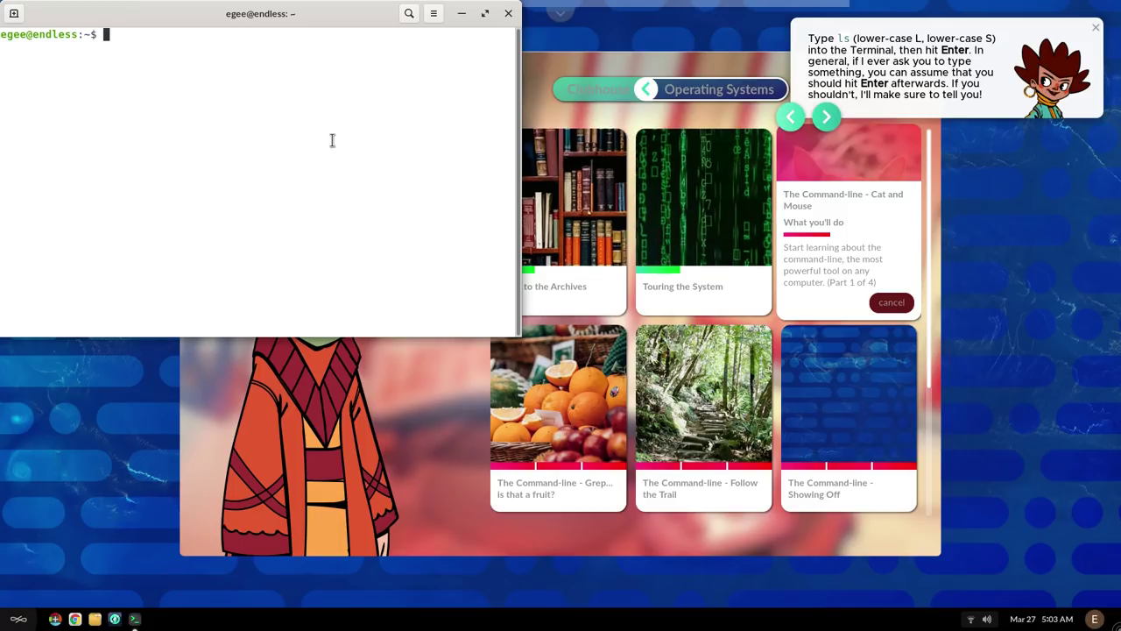
pyautogui.write('ls')
pyautogui.press('Return')
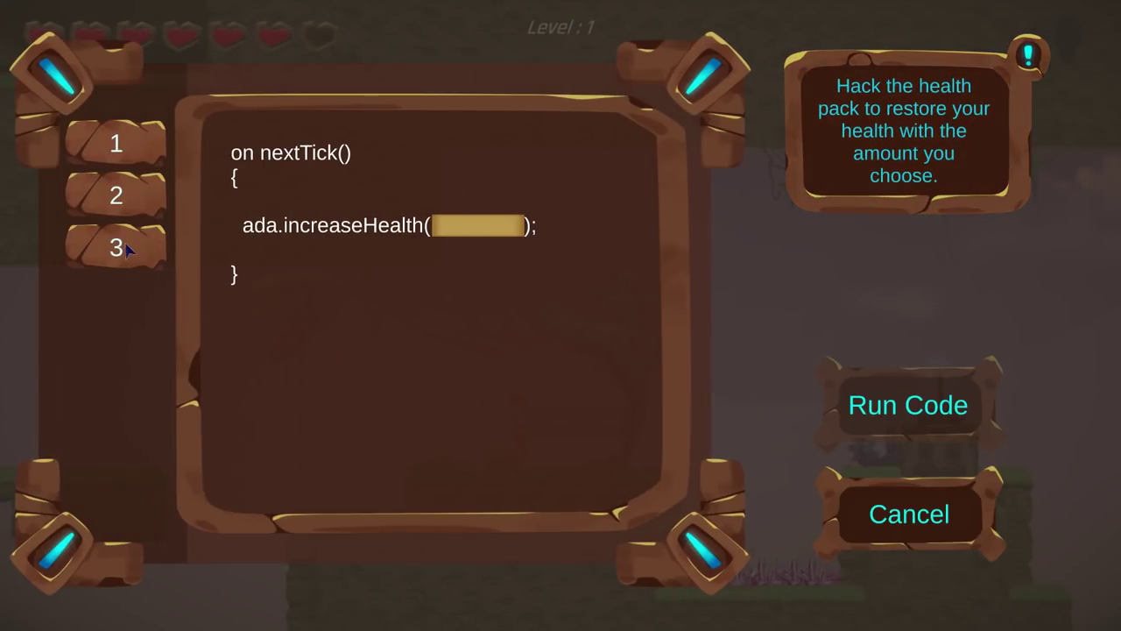
# Step: Hack the health pack to increaseHealth(3), then run and jump past the carved stone box
pyautogui.moveTo(491, 229); pyautogui.dragTo(484, 227)
pyautogui.click(909, 424)
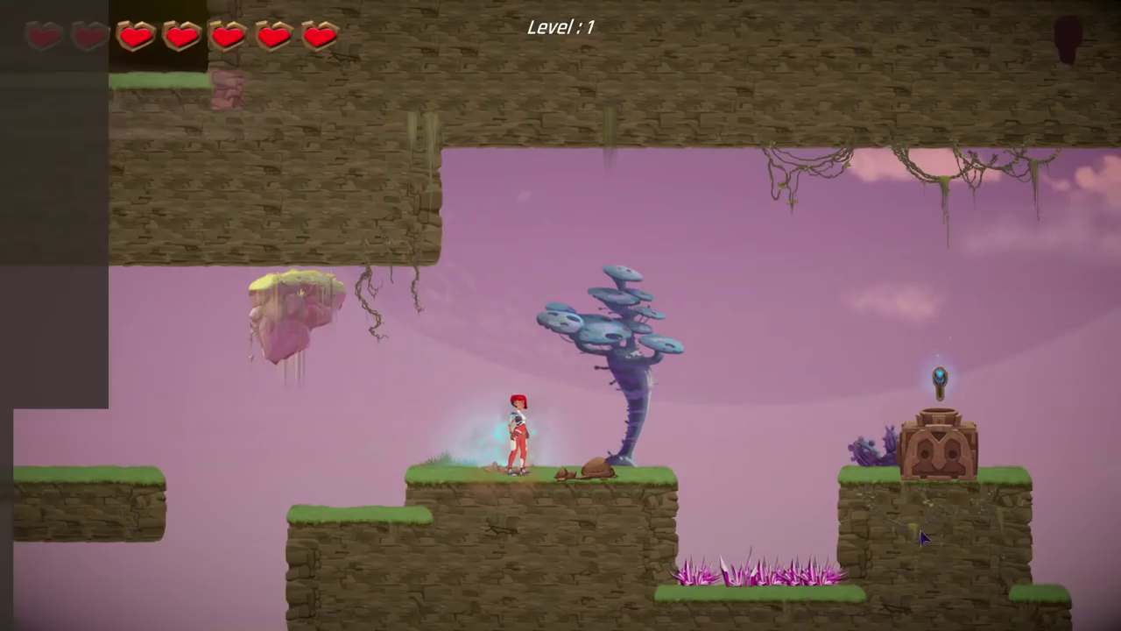
pyautogui.press('Right')
pyautogui.press('space')
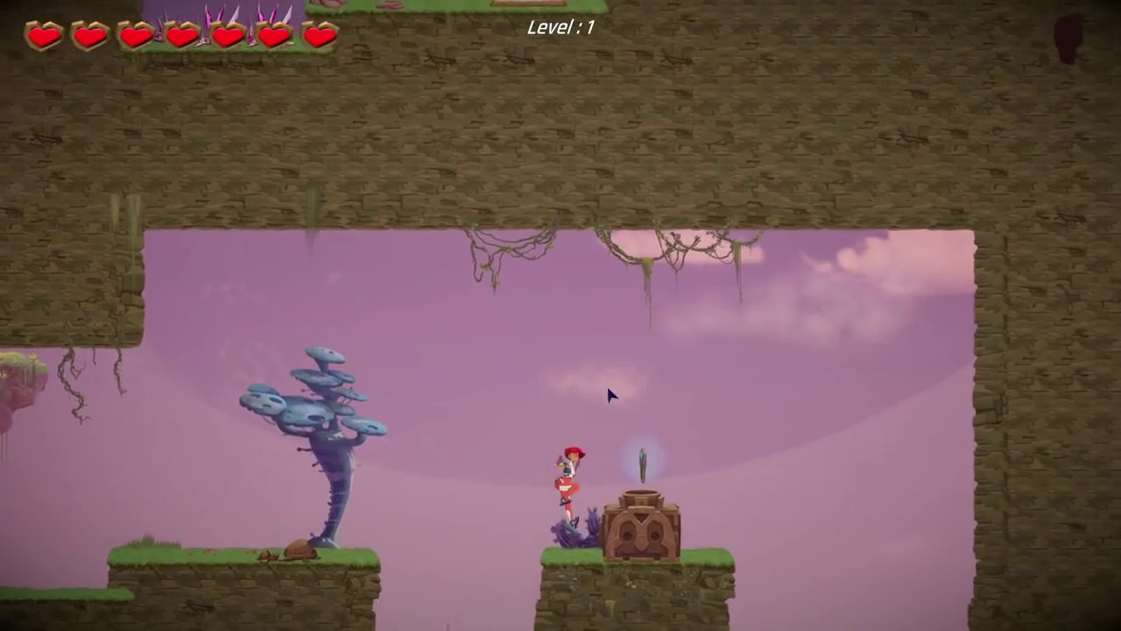
pyautogui.press('Right')
pyautogui.press('space')
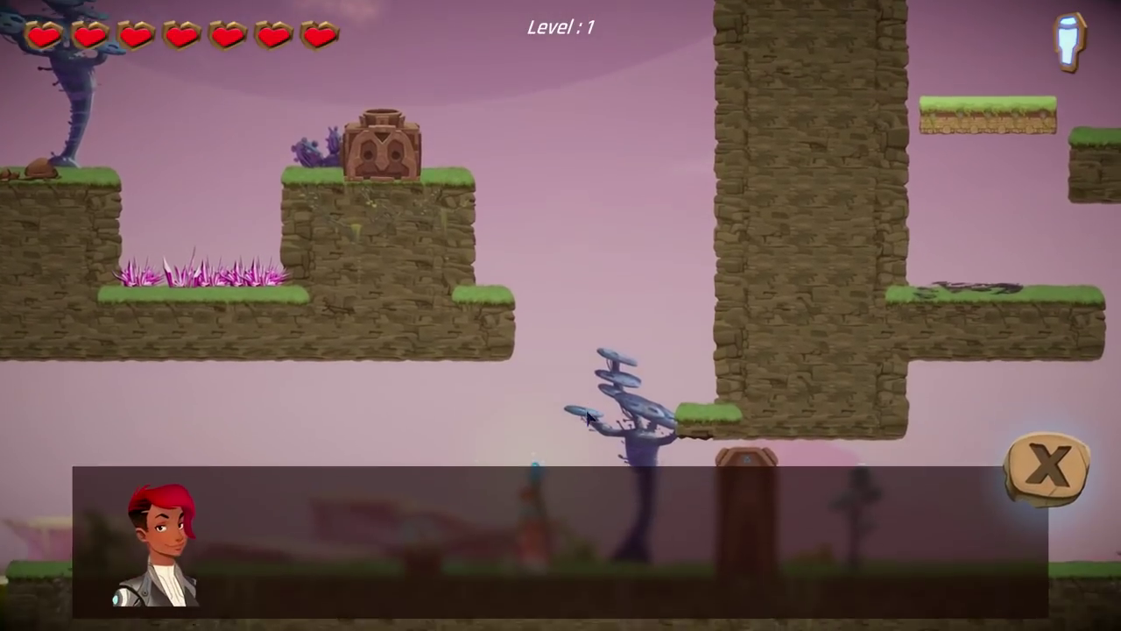
# Step: Reach the locked door and open it by running code with Blue Key in keyDetect
pyautogui.press('Right')
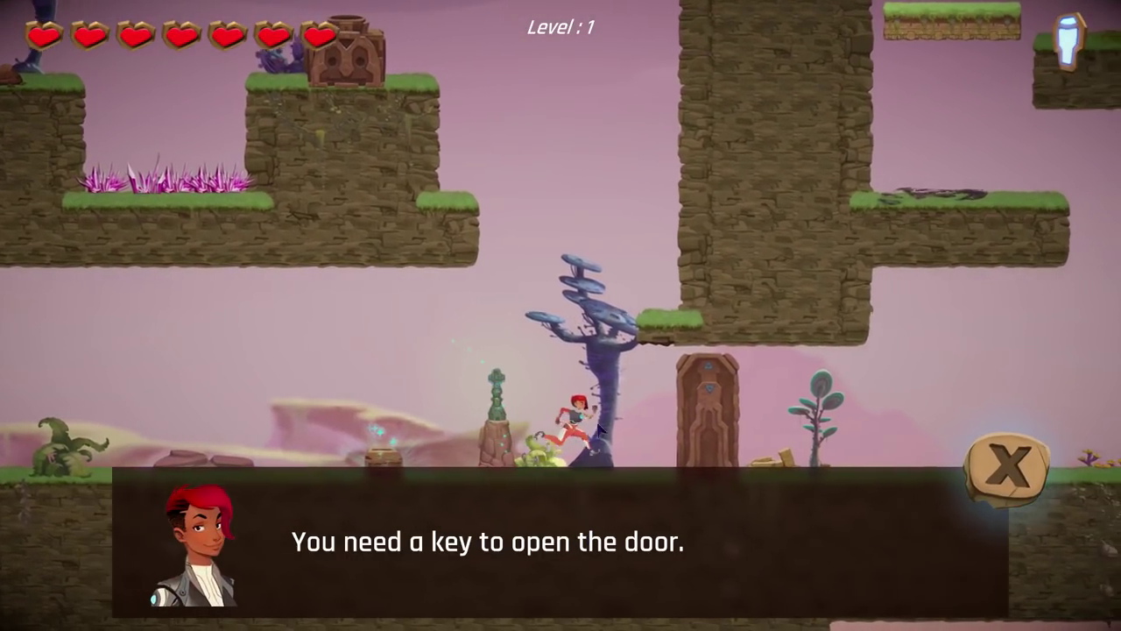
pyautogui.press('h')
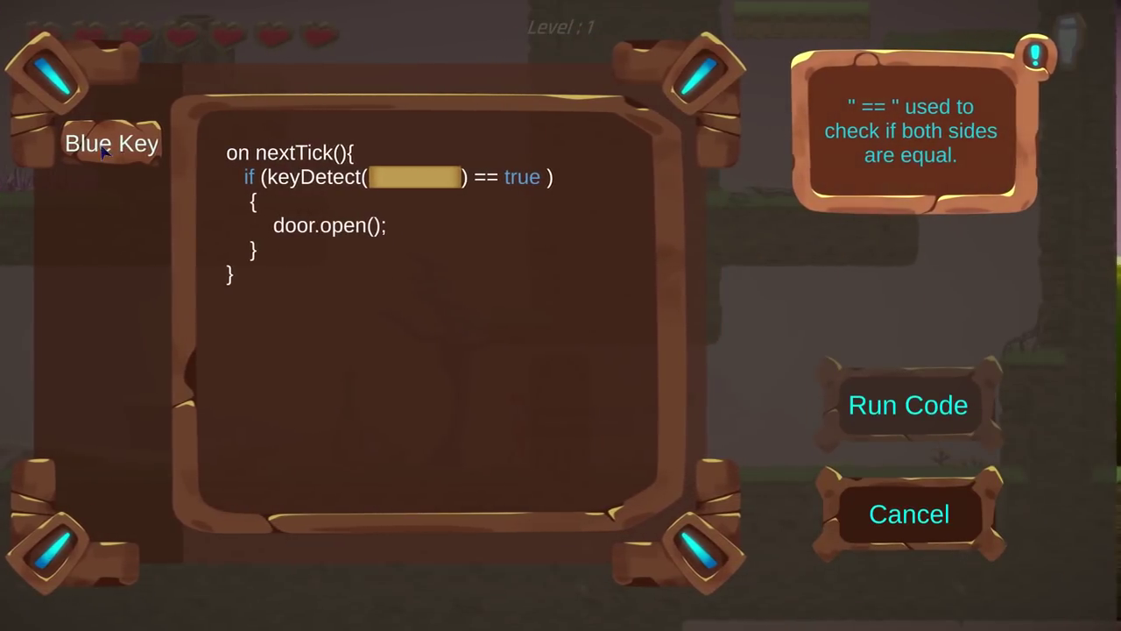
pyautogui.moveTo(103, 151); pyautogui.dragTo(434, 189)
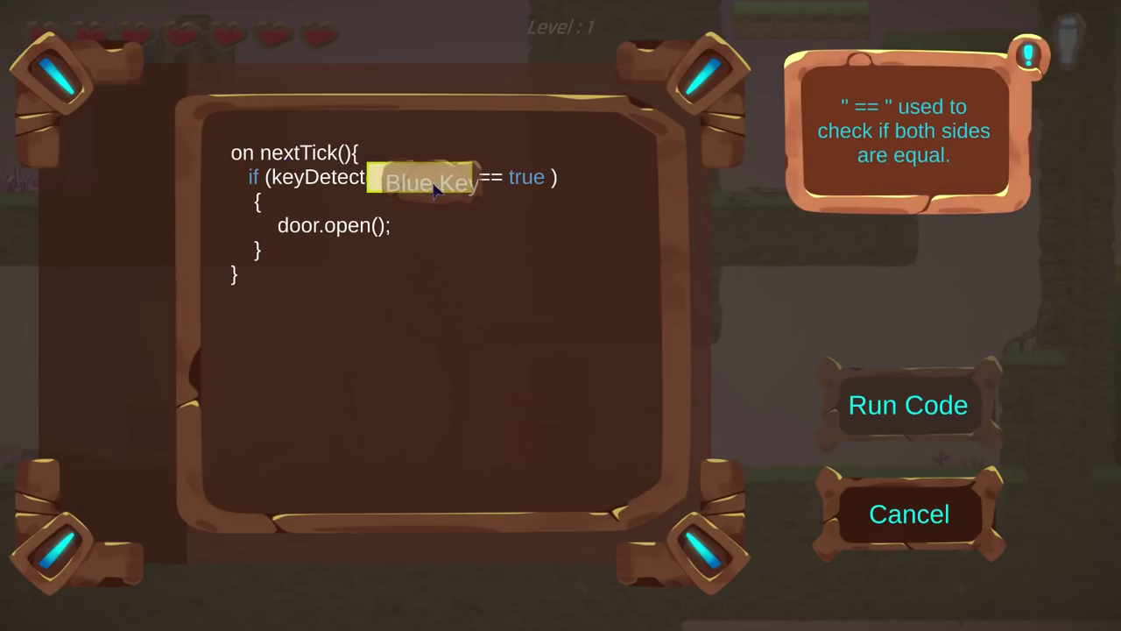
pyautogui.click(918, 423)
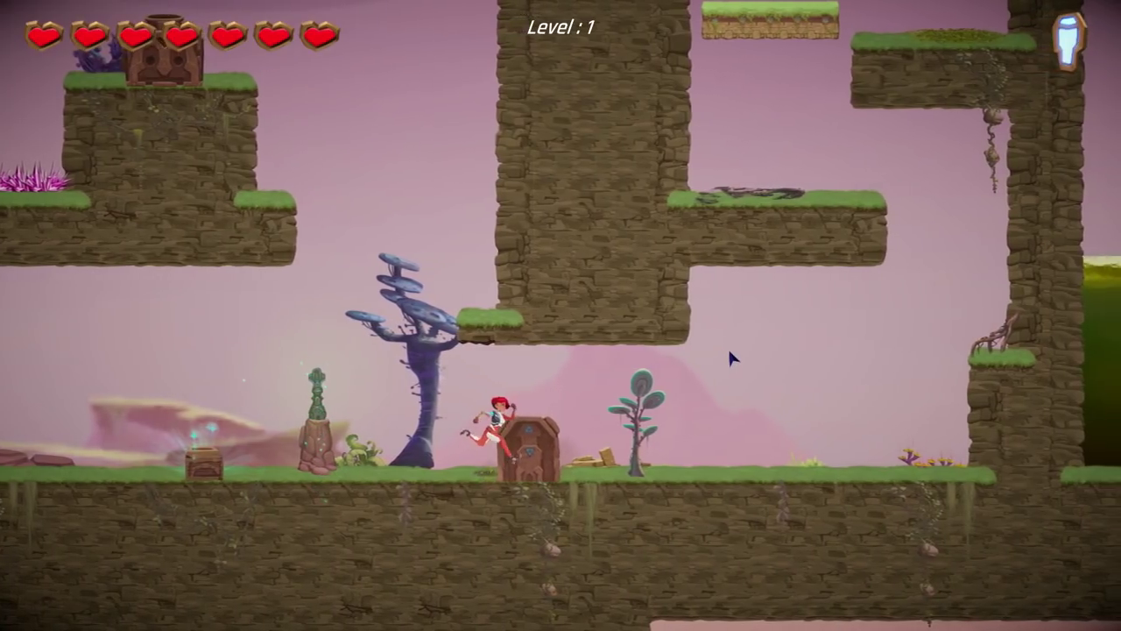
# Step: Return to the health pack, leave its code unchanged, and walk left off the ledge into the acid
pyautogui.press('Left')
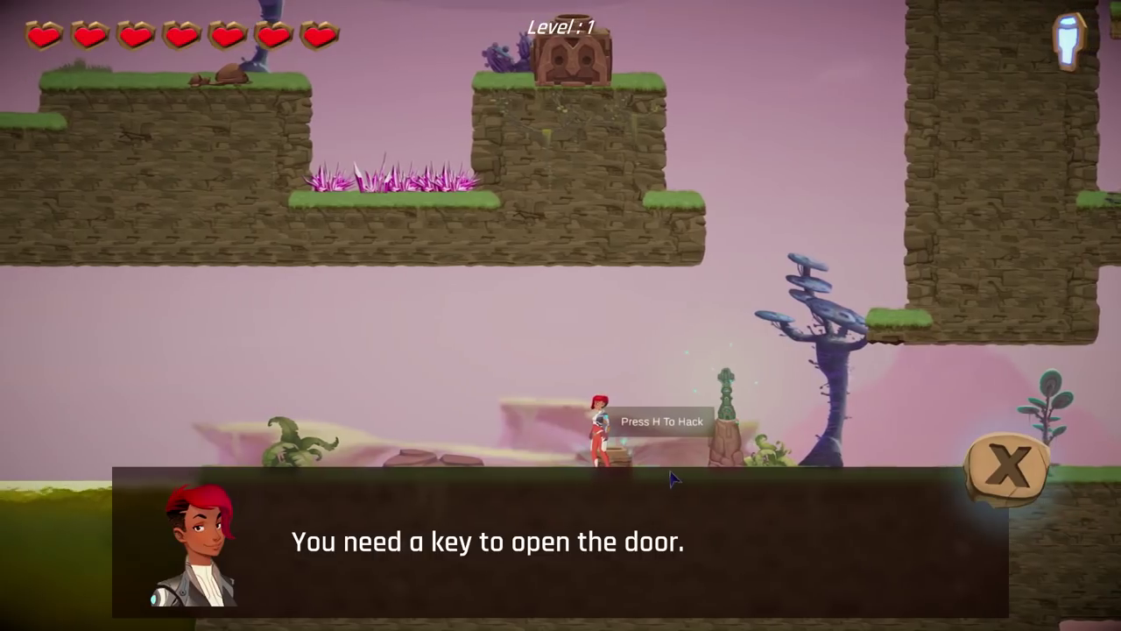
pyautogui.press('h')
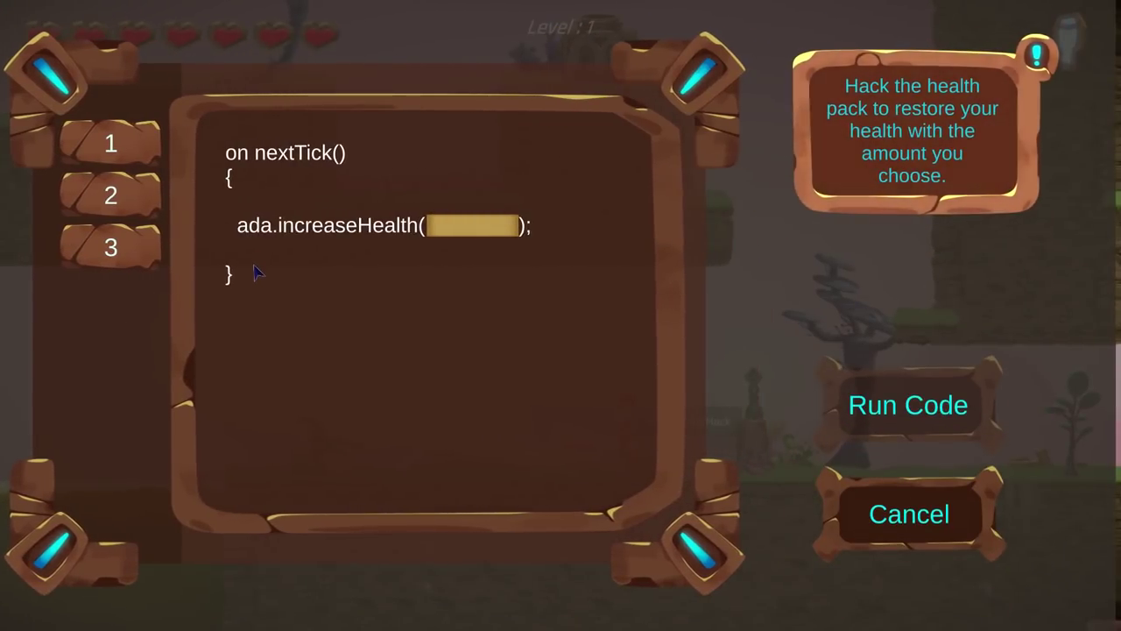
pyautogui.press('Escape')
pyautogui.press('Left')
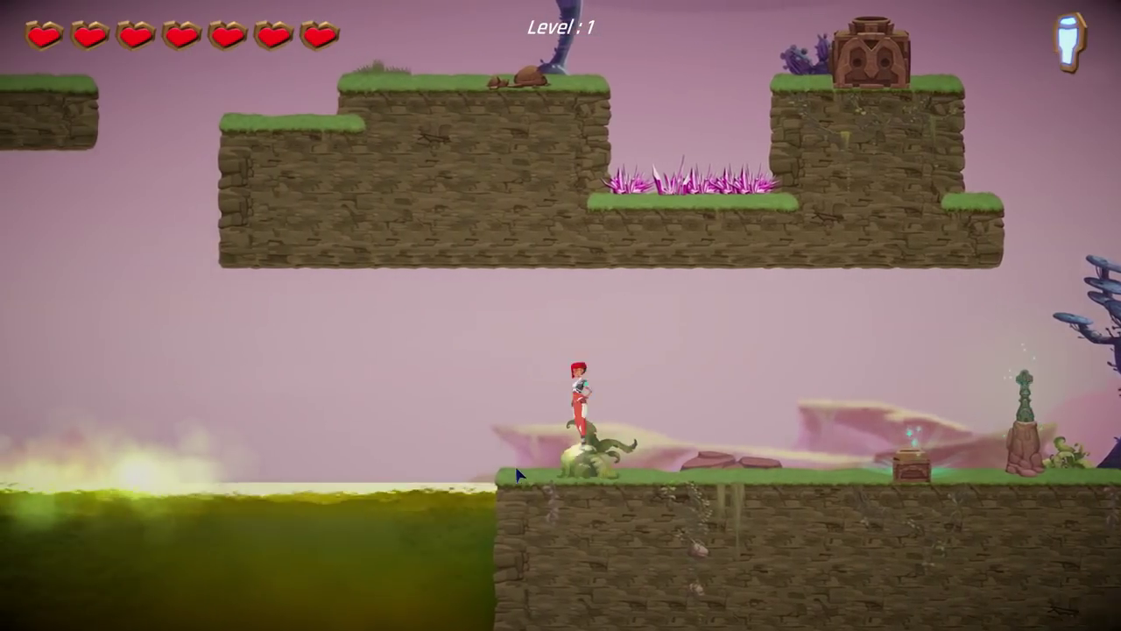
pyautogui.press('Left')
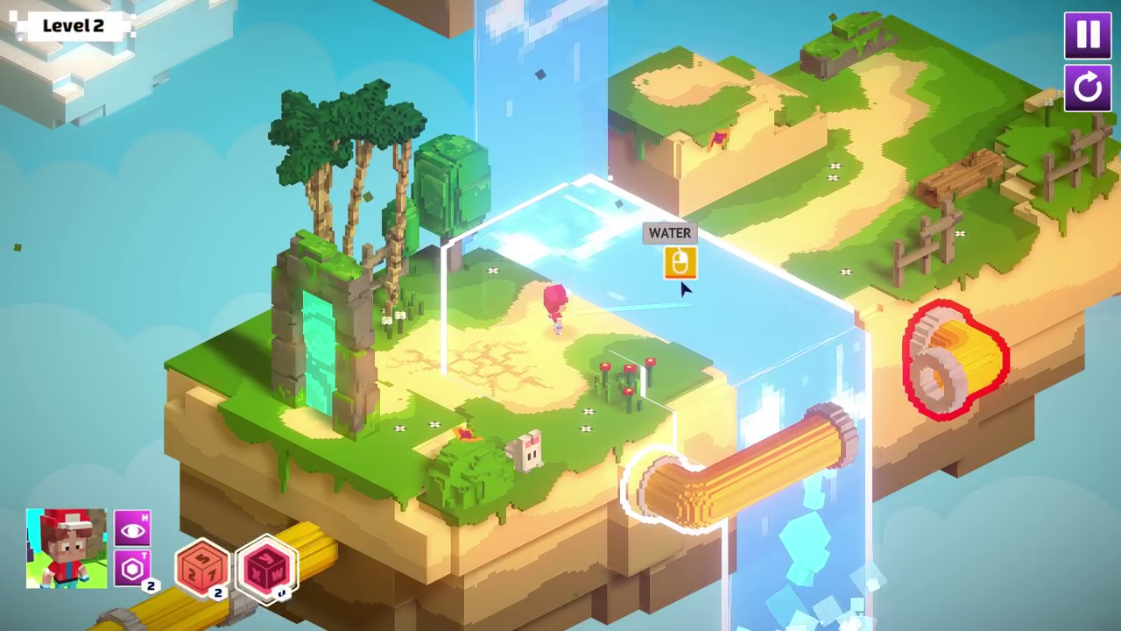
# Step: Freeze the water by setting Water.state to SOLID
pyautogui.click(679, 276)
pyautogui.click(182, 314)
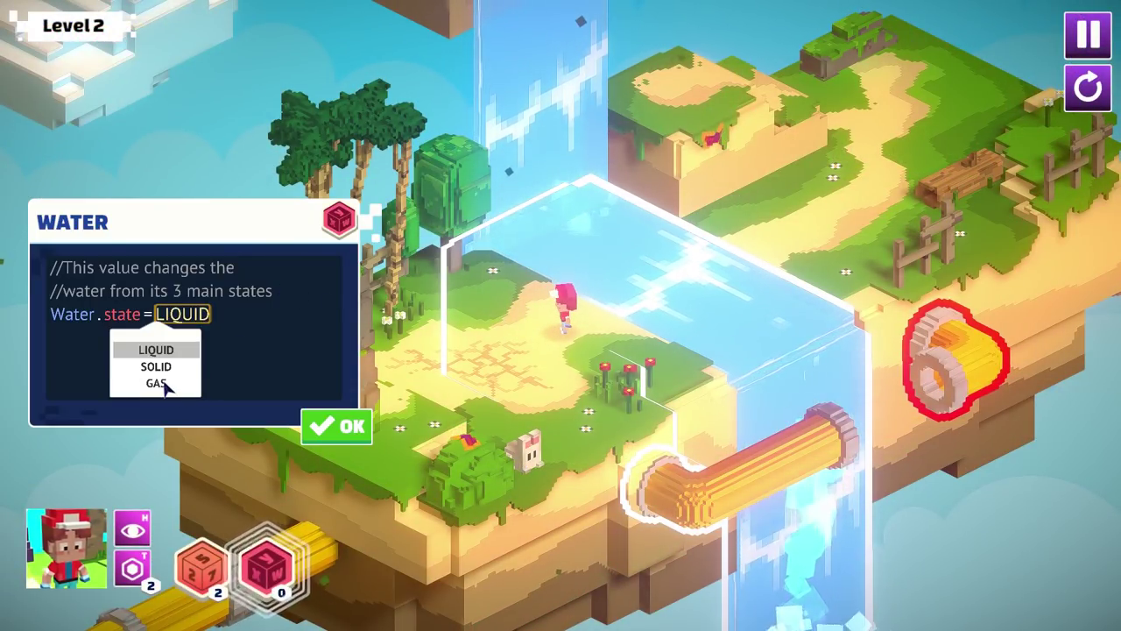
pyautogui.click(156, 366)
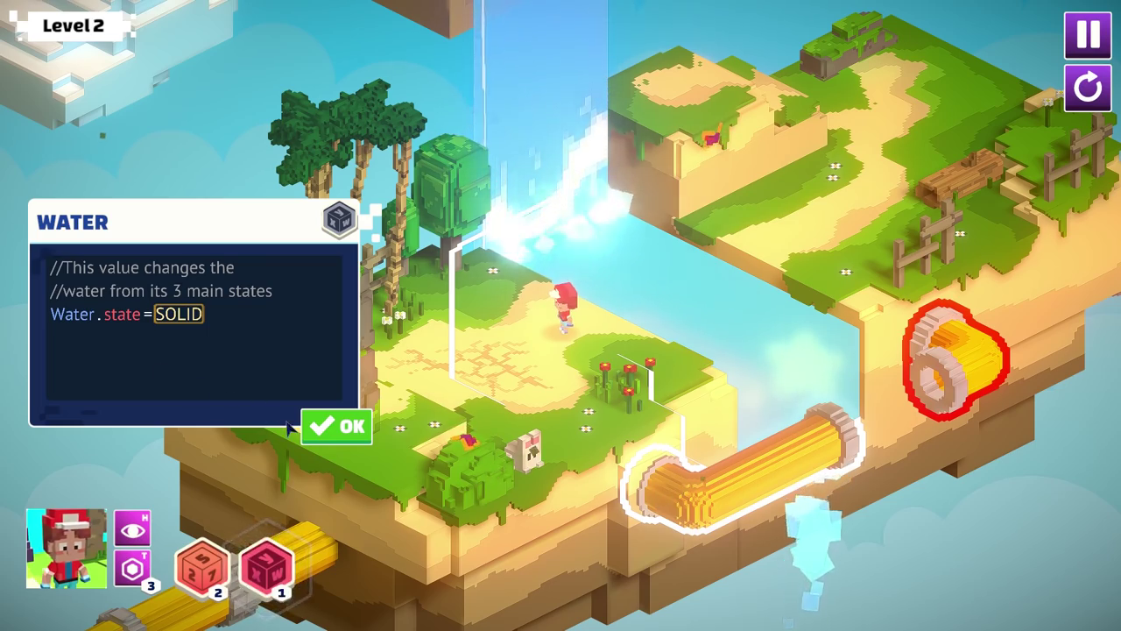
pyautogui.click(316, 426)
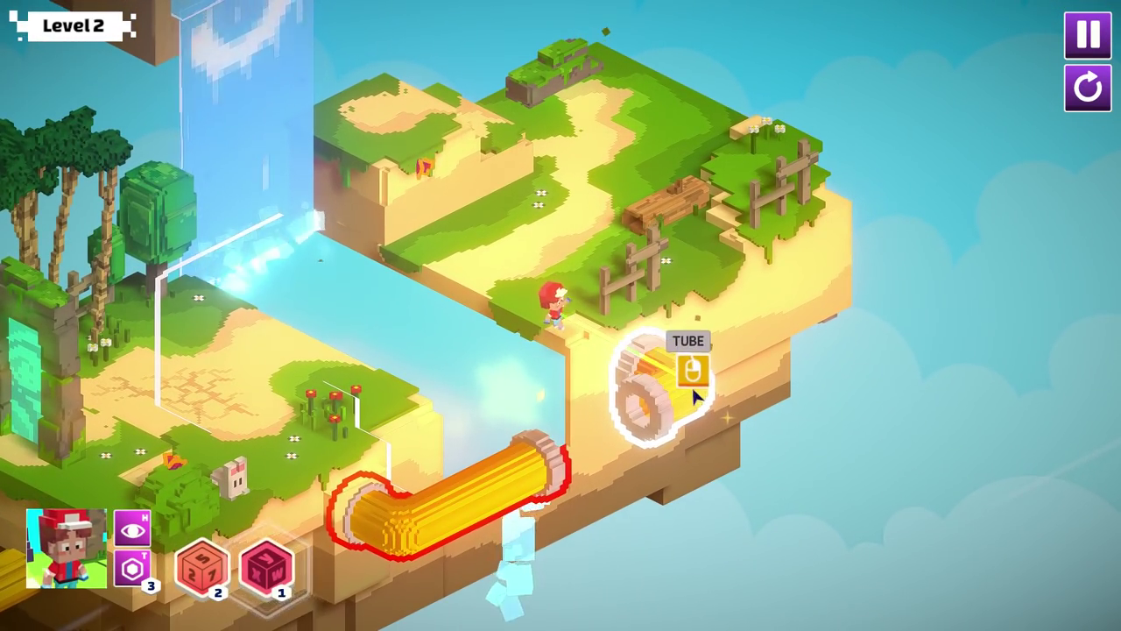
# Step: Set Tube.length to 3 and skip the congratulations message
pyautogui.click(691, 385)
pyautogui.click(163, 291)
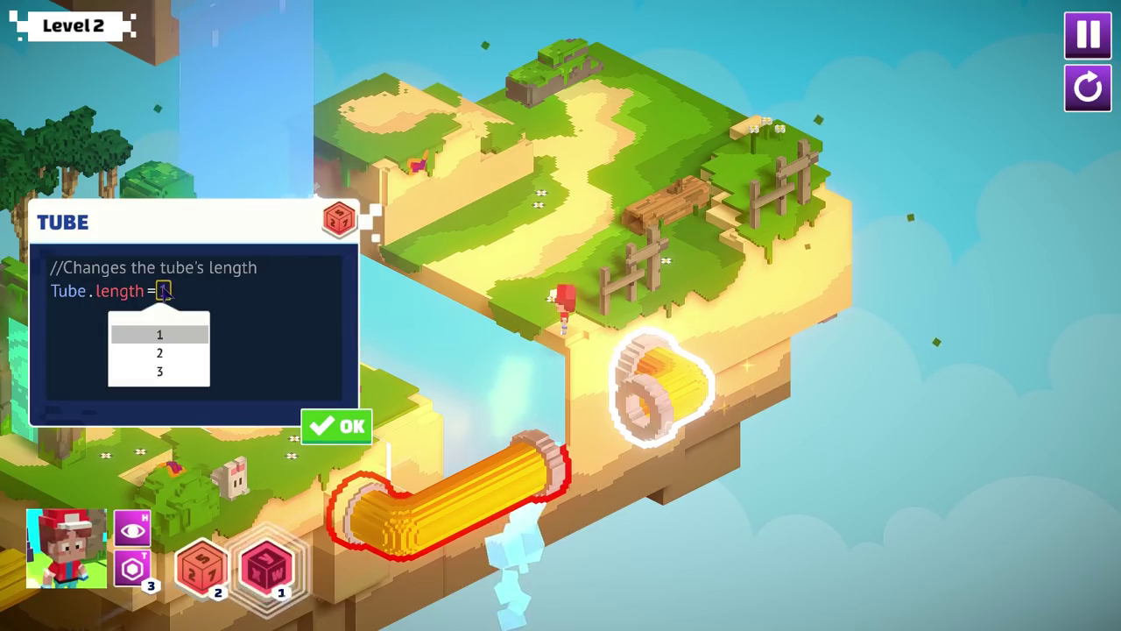
pyautogui.click(160, 353)
pyautogui.click(163, 291)
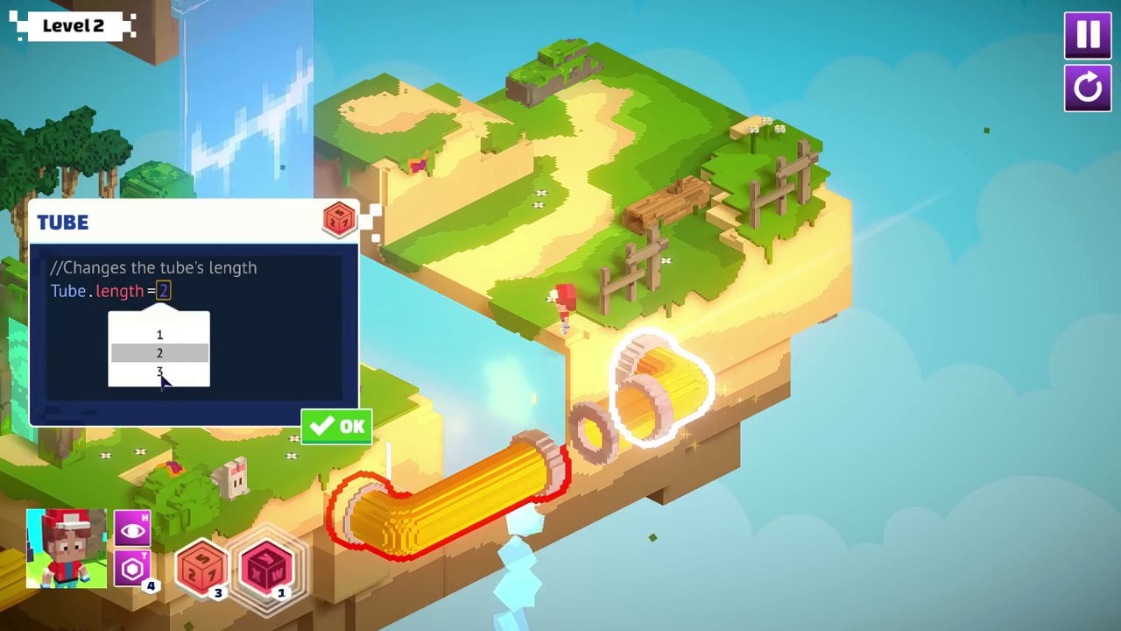
pyautogui.click(163, 373)
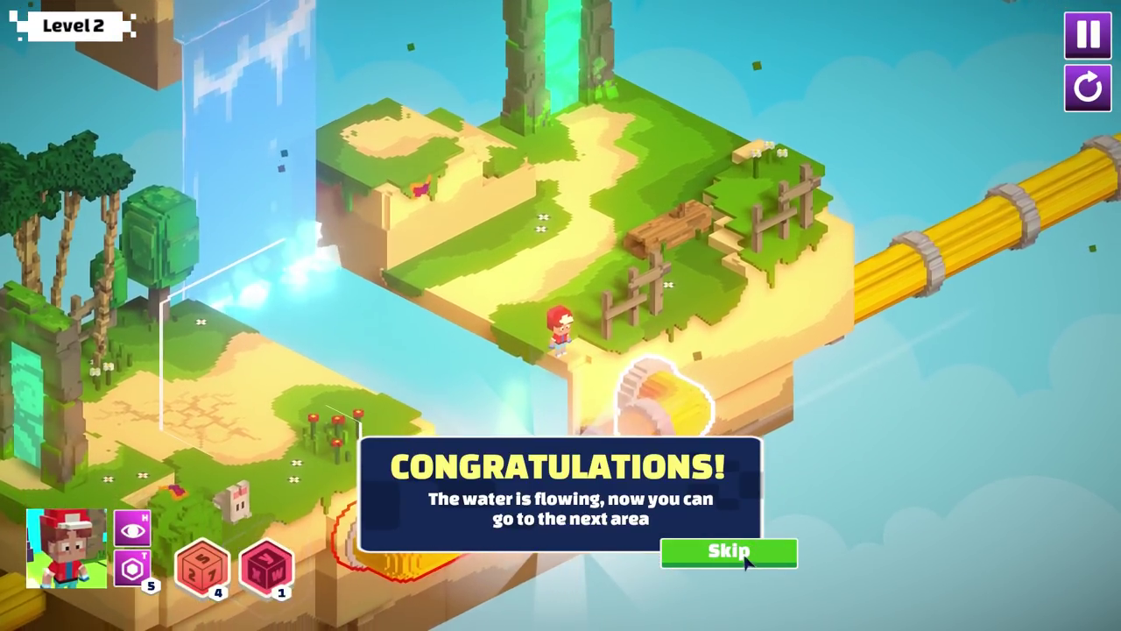
pyautogui.click(742, 557)
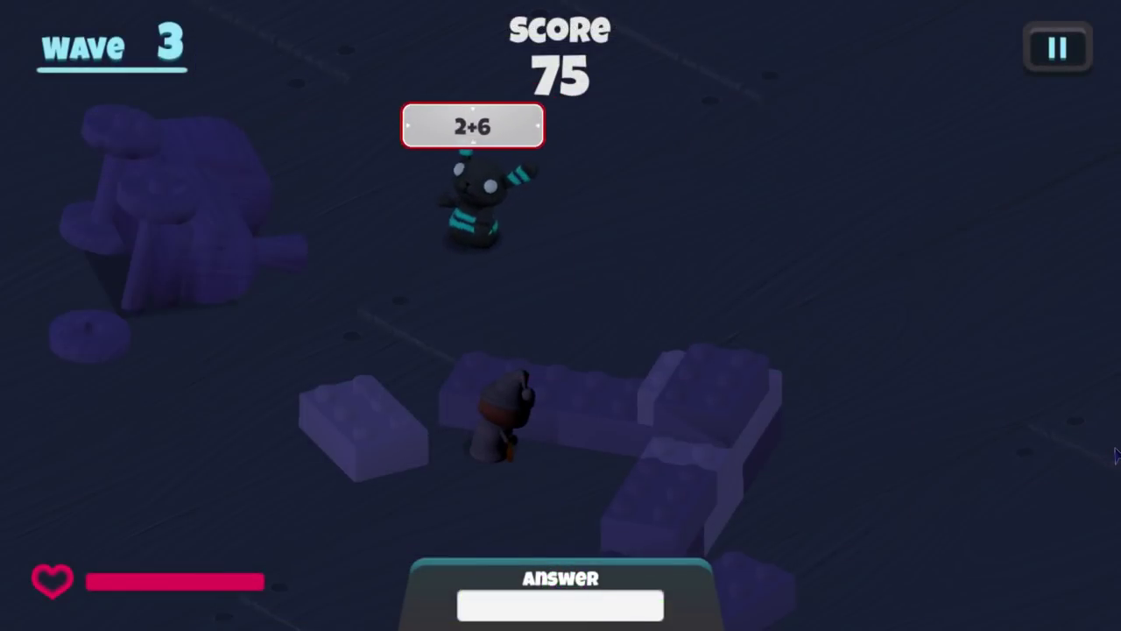
# Step: Enter 81714191 while playing Number Munchers' Equals 1 level
pyautogui.write('8')
pyautogui.write('17')
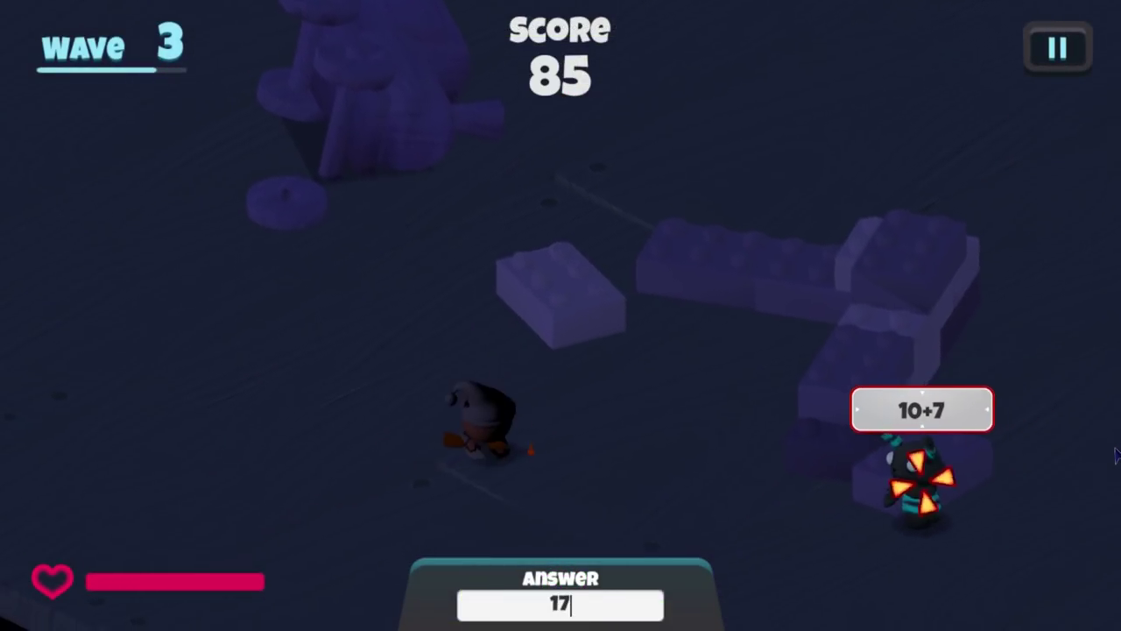
pyautogui.write('1')
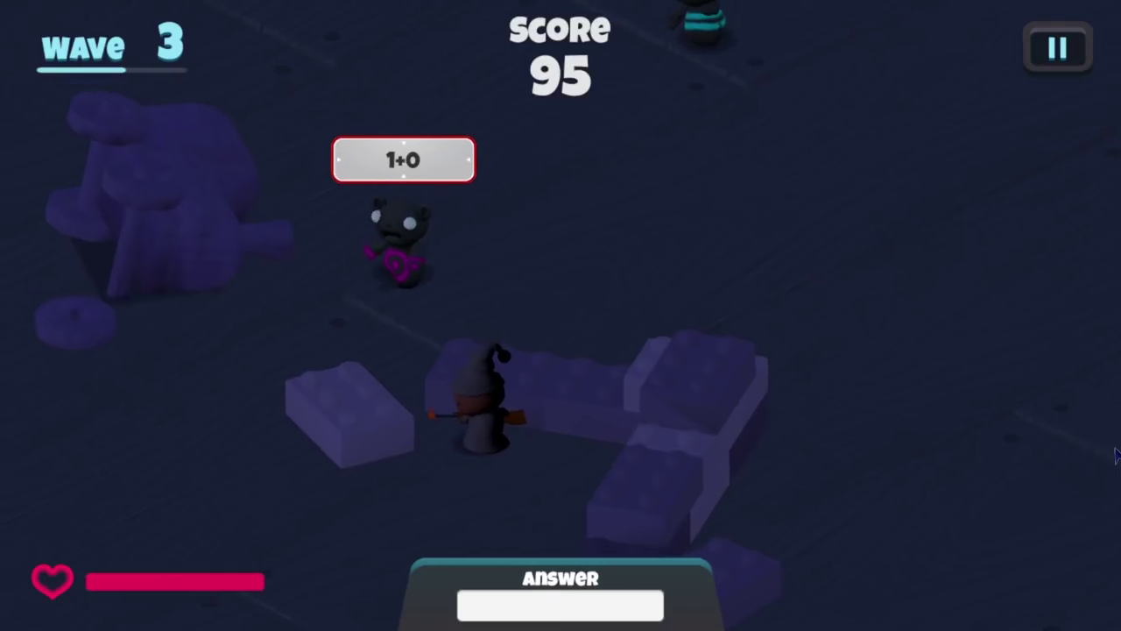
pyautogui.write('4')
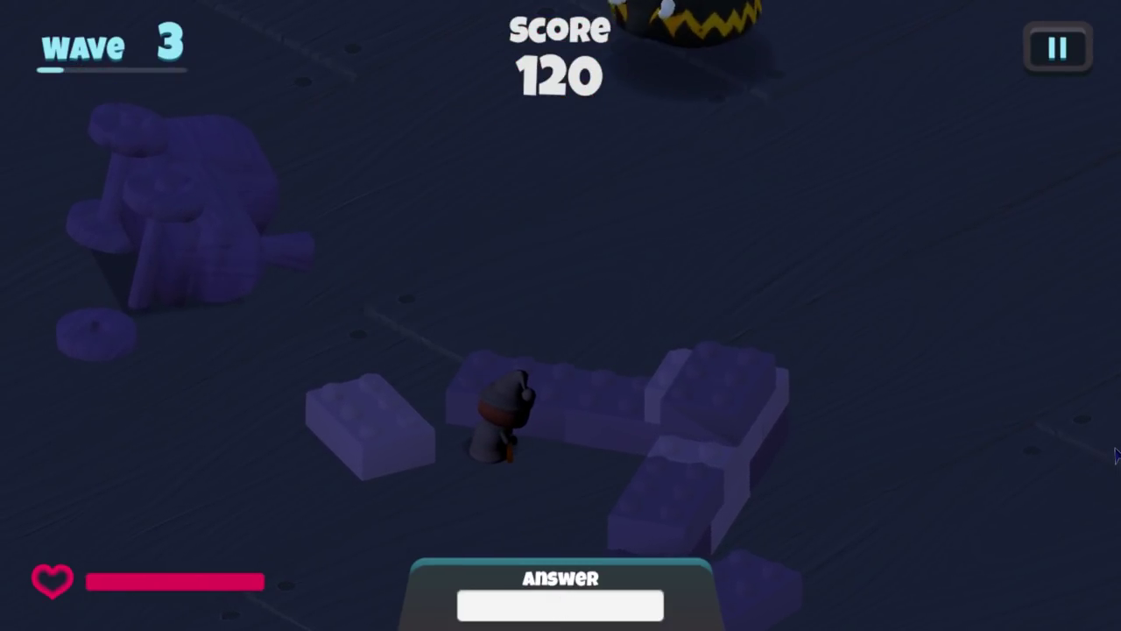
pyautogui.write('1')
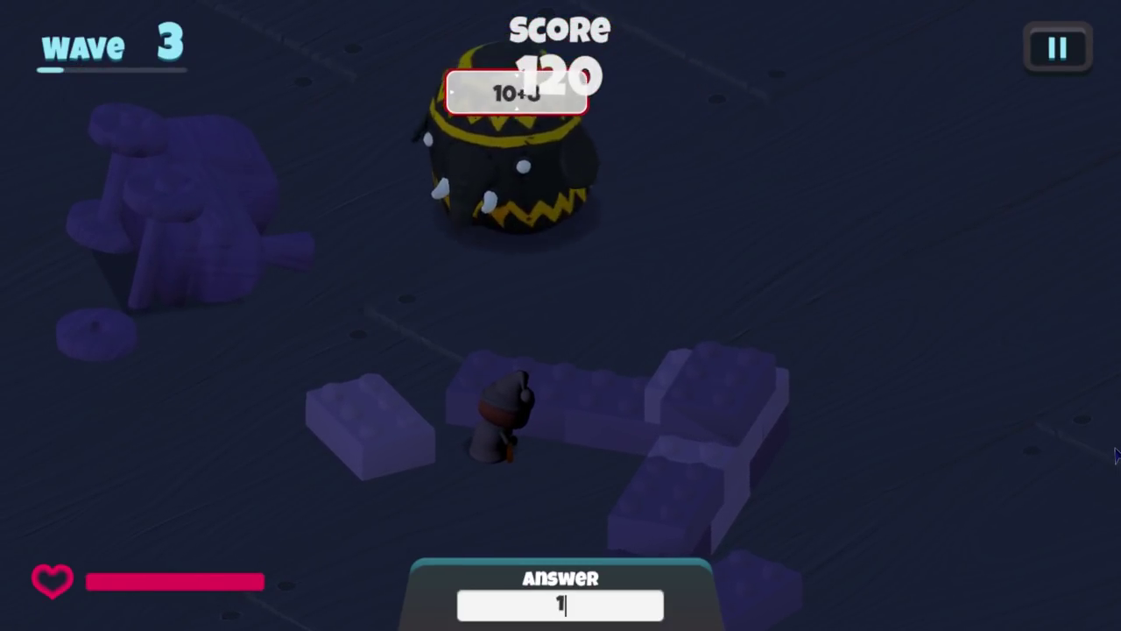
pyautogui.write('91')
# Step: Clear the Answer box and enter 9 to answer the boss's sum
pyautogui.press('BackSpace')
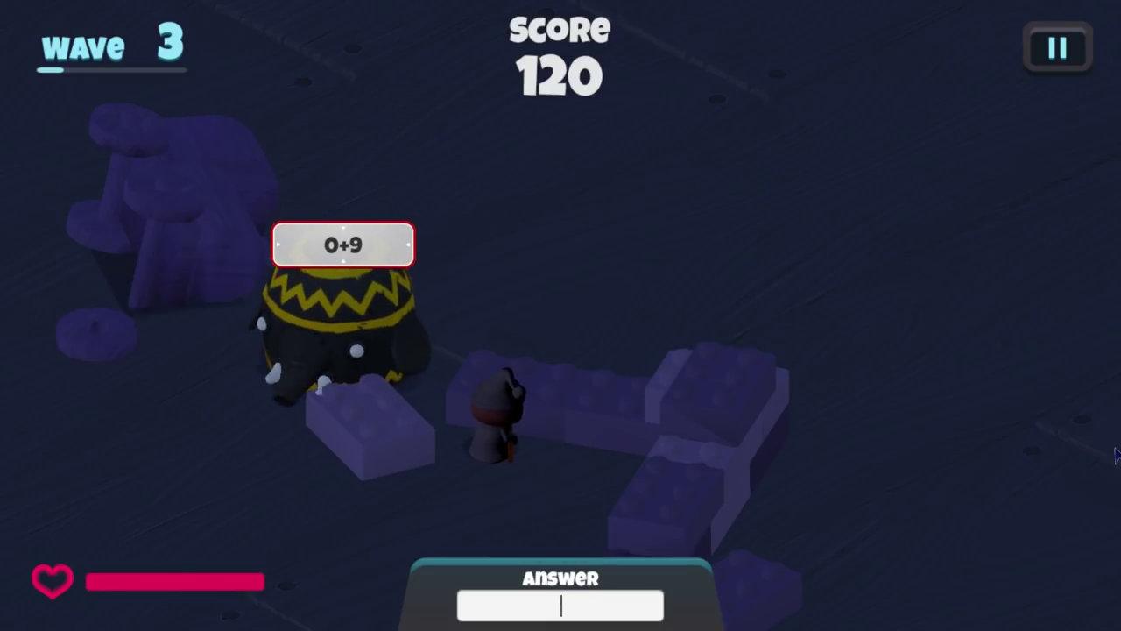
pyautogui.write('9')
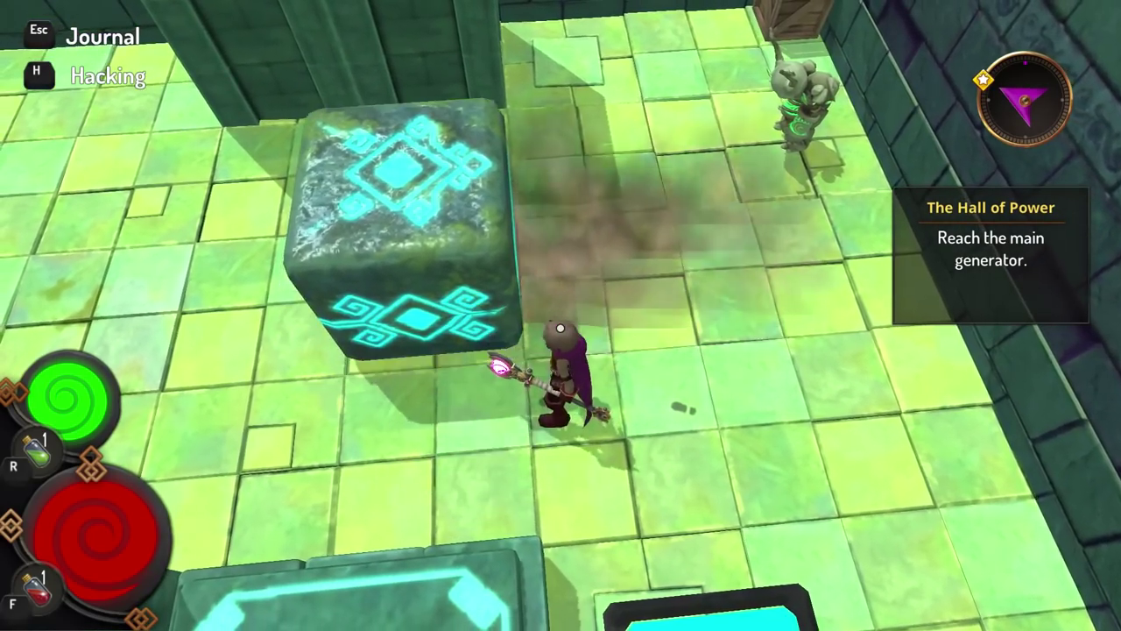
# Step: Open the purple chest to loot 50 crystals, then walk over to the rune cube
pyautogui.press('w')
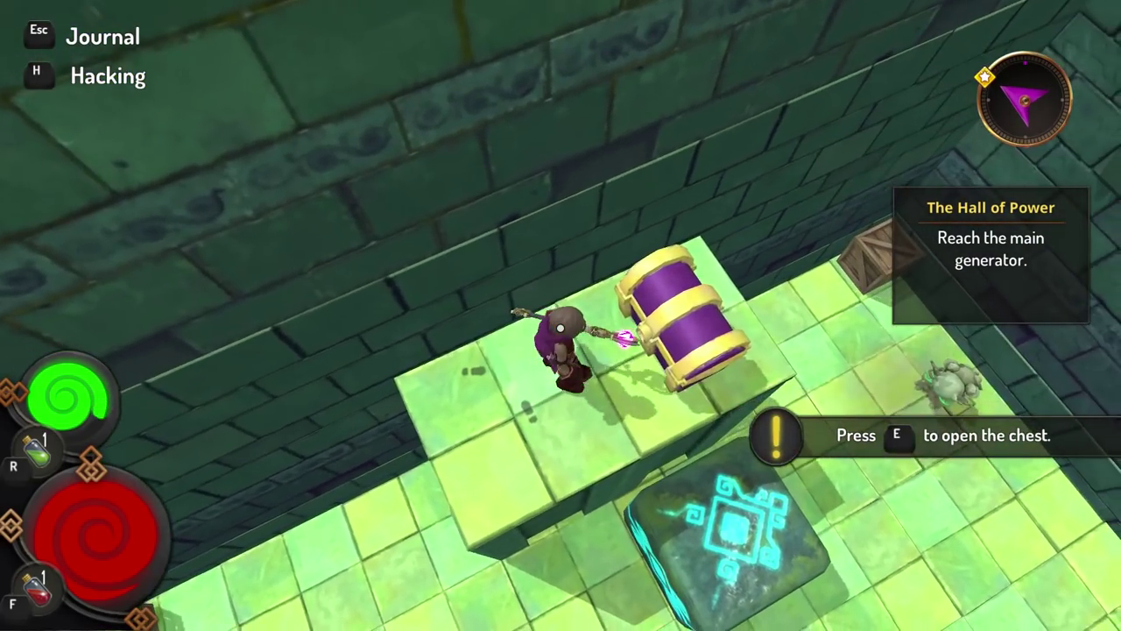
pyautogui.press('e')
pyautogui.press('d')
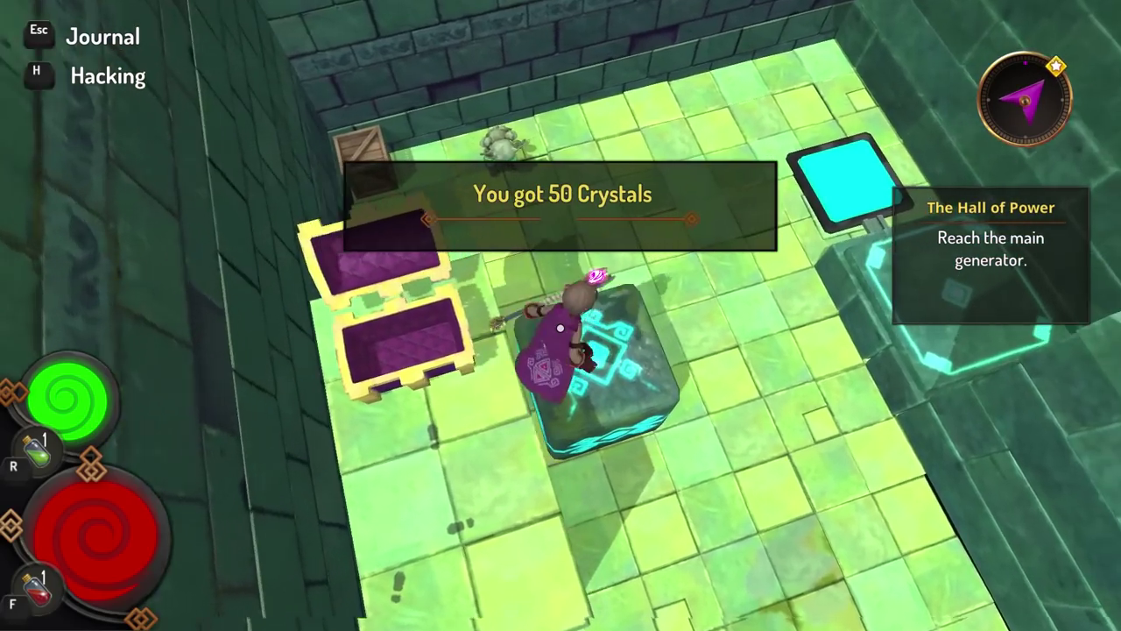
pyautogui.press('s')
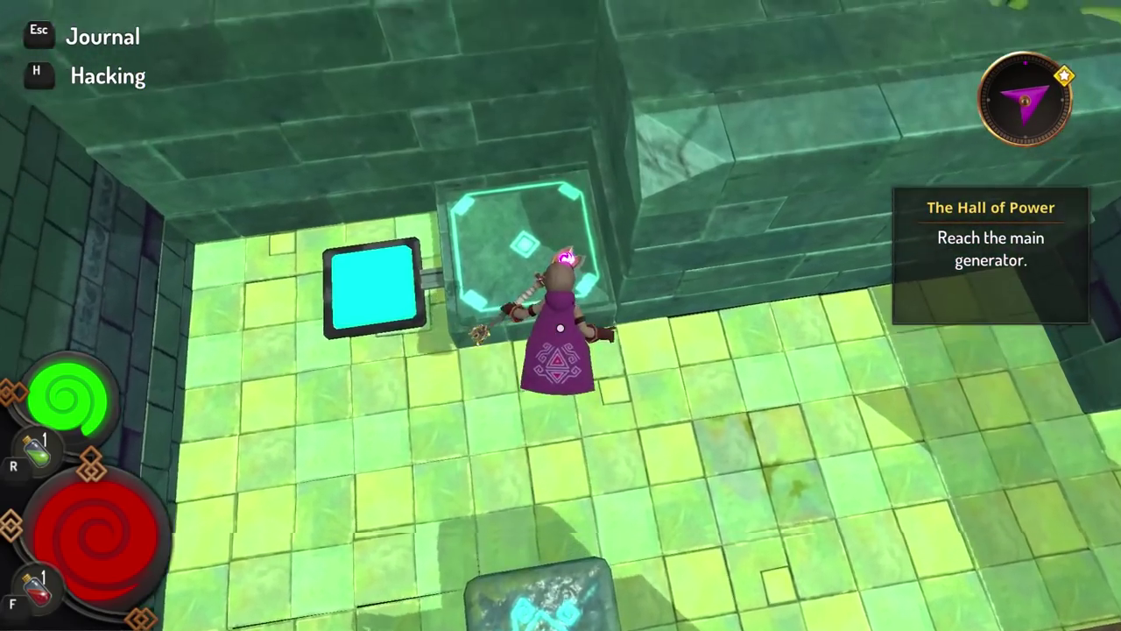
pyautogui.press('w')
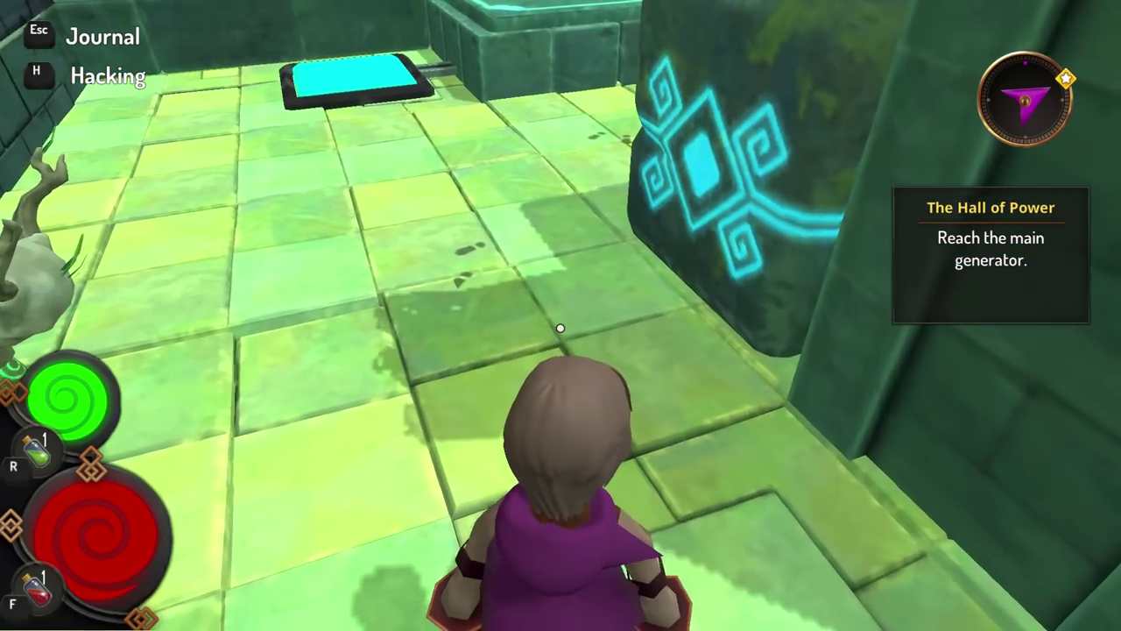
# Step: Inspect and run the Platform block's program in hacking mode, then walk past the block
pyautogui.press('h')
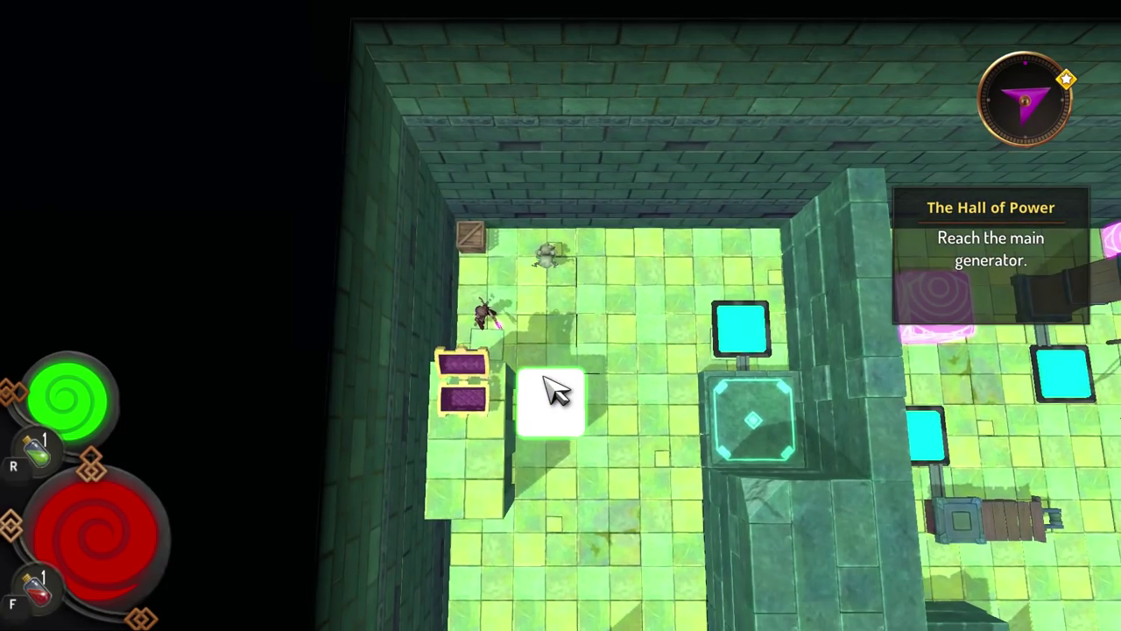
pyautogui.click(552, 381)
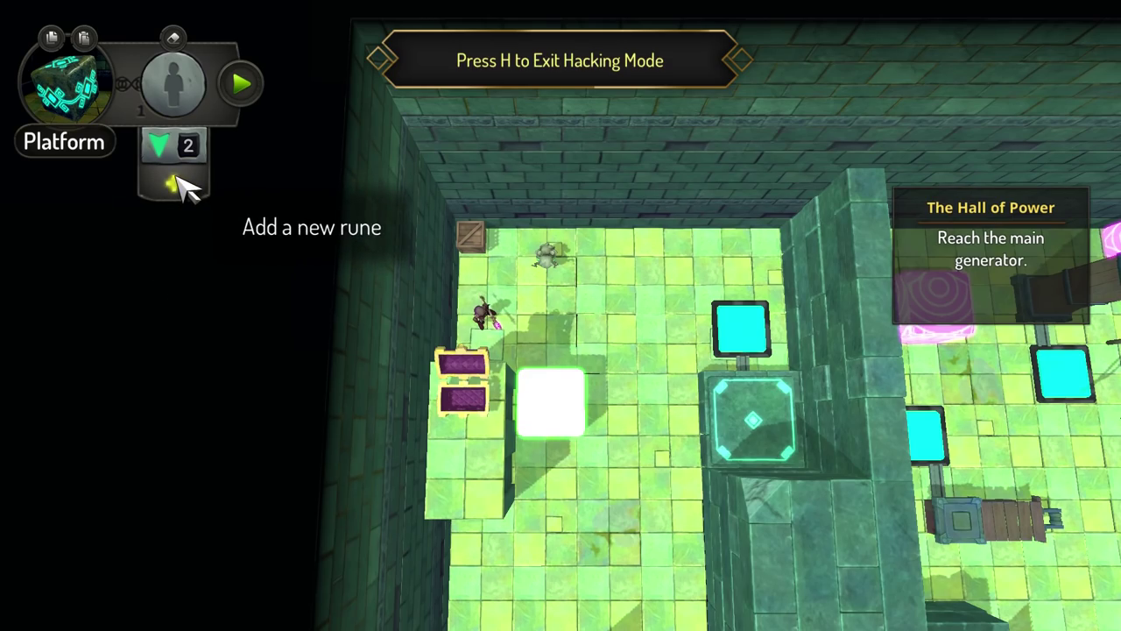
pyautogui.click(243, 85)
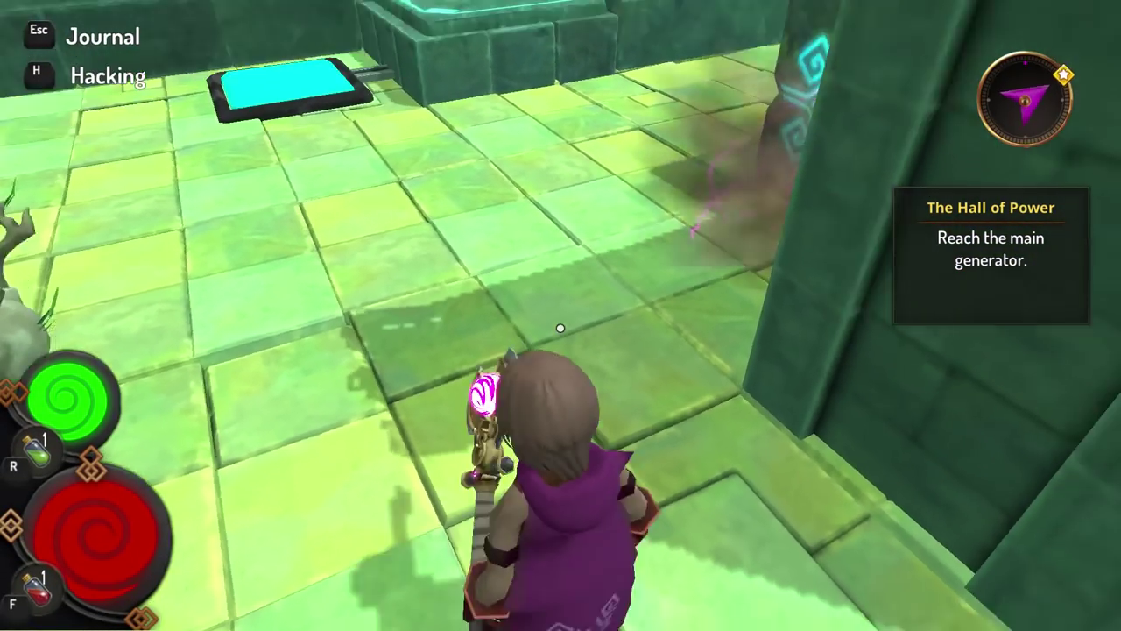
pyautogui.press('w')
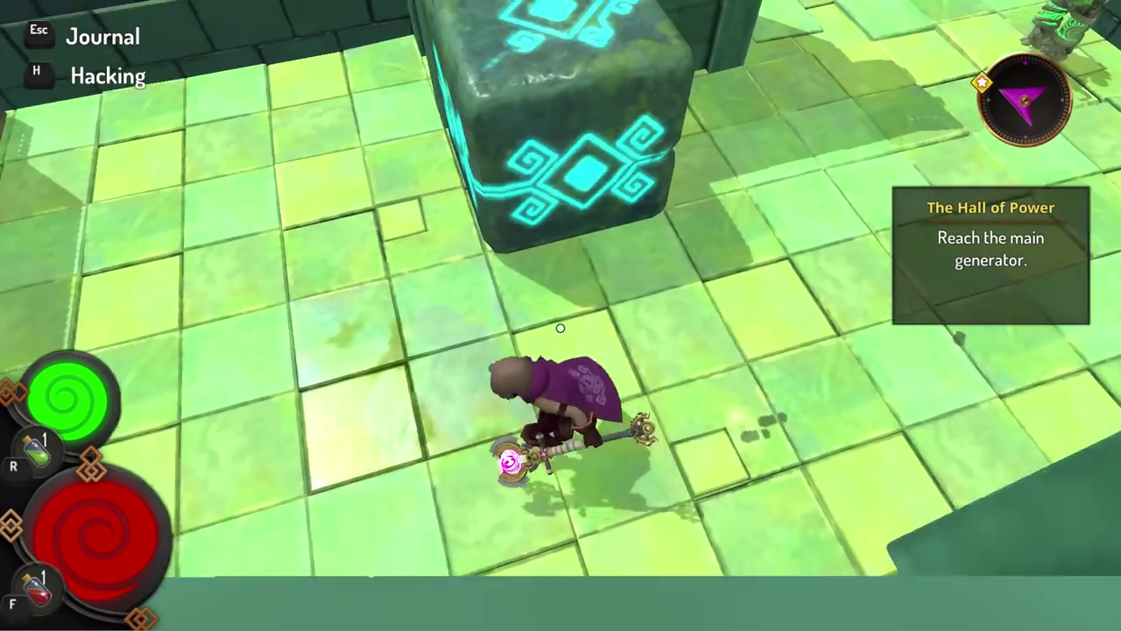
# Step: Reprogram the Platform to Move North 4, Move East 5, run it, and walk onto it
pyautogui.press('h')
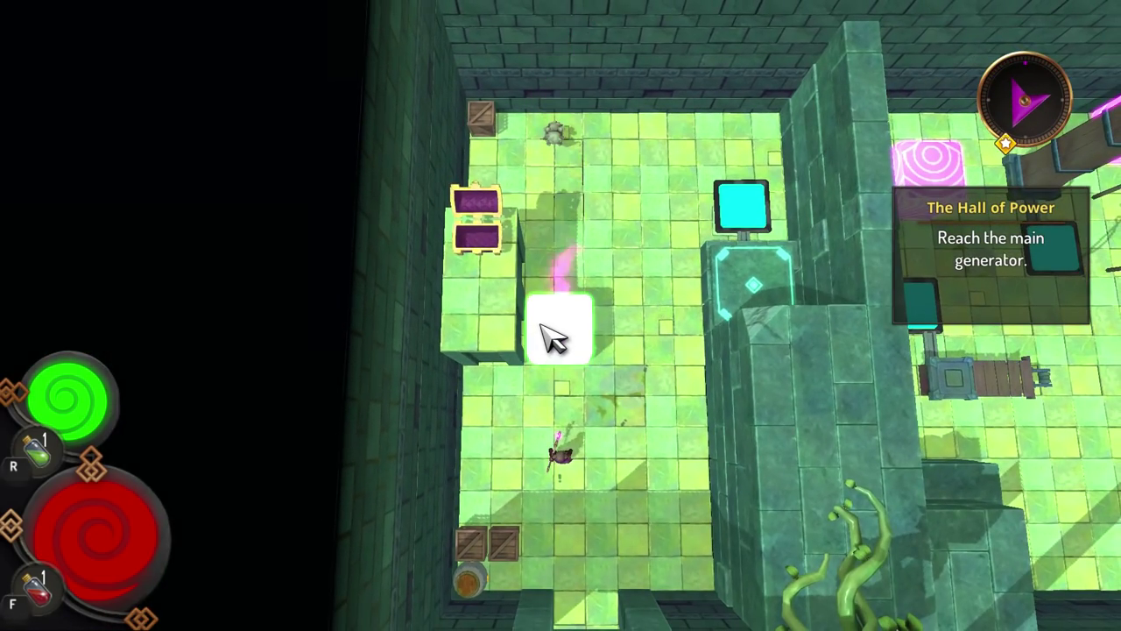
pyautogui.click(552, 332)
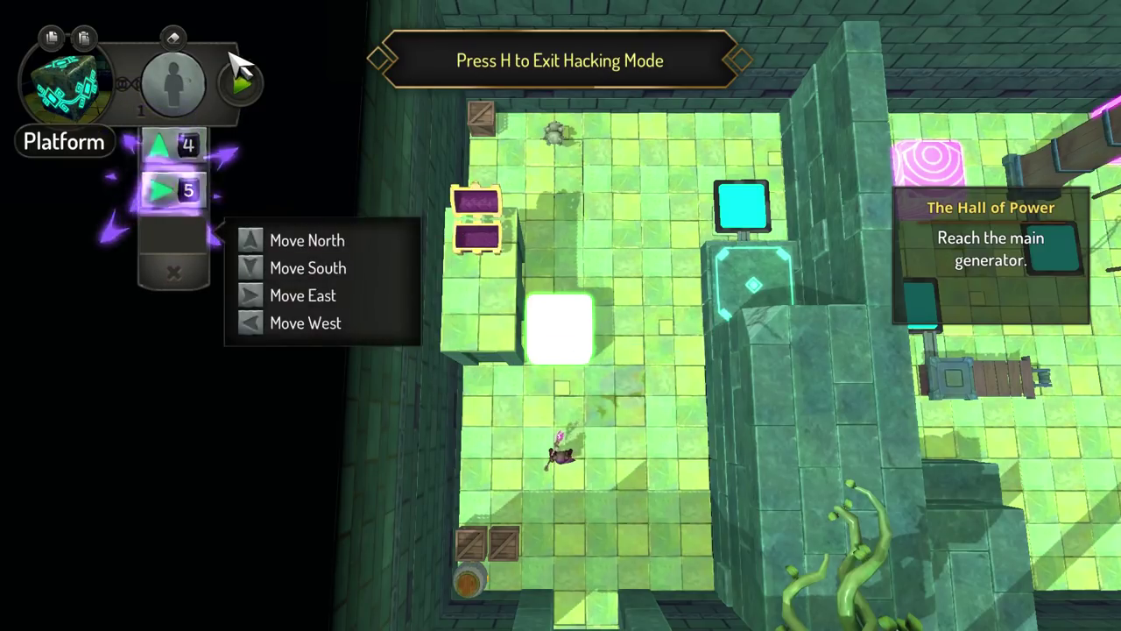
pyautogui.click(244, 88)
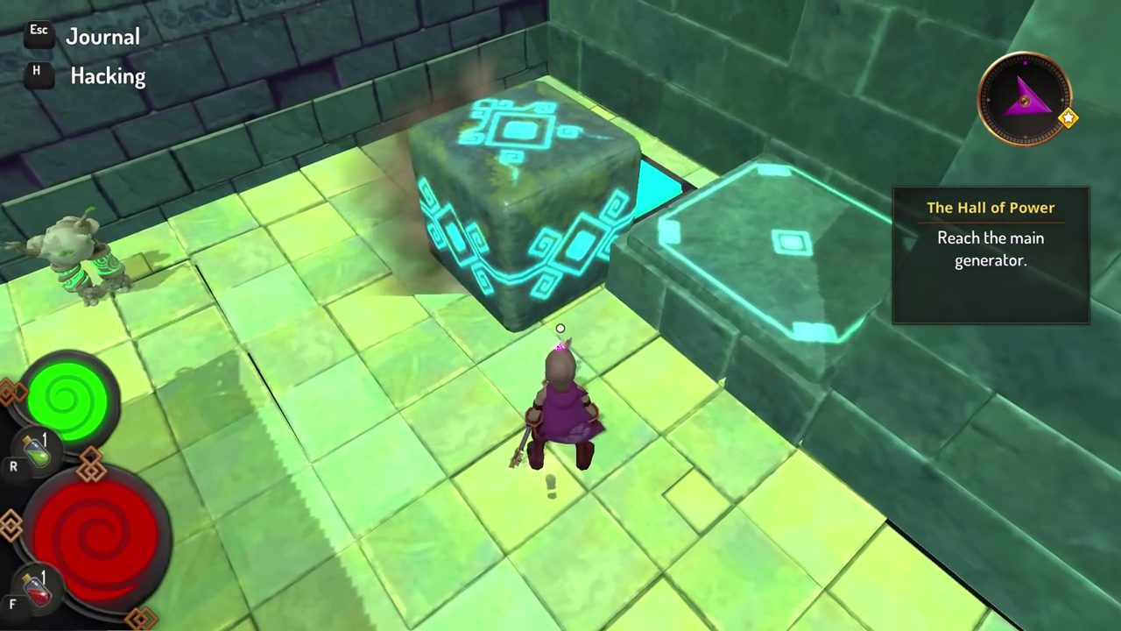
pyautogui.press('w')
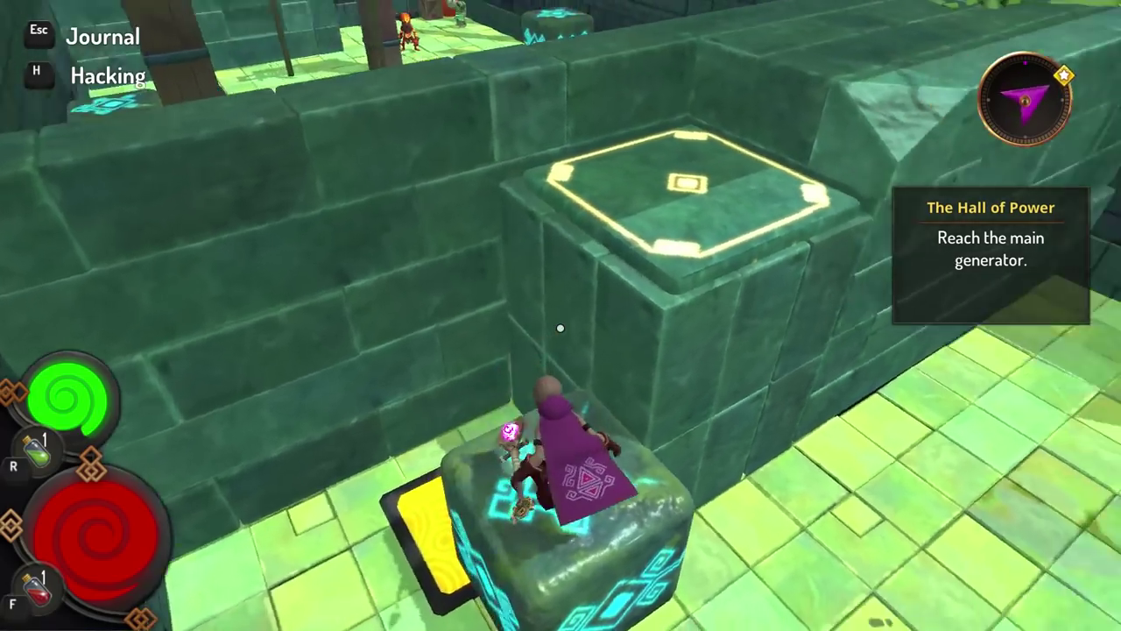